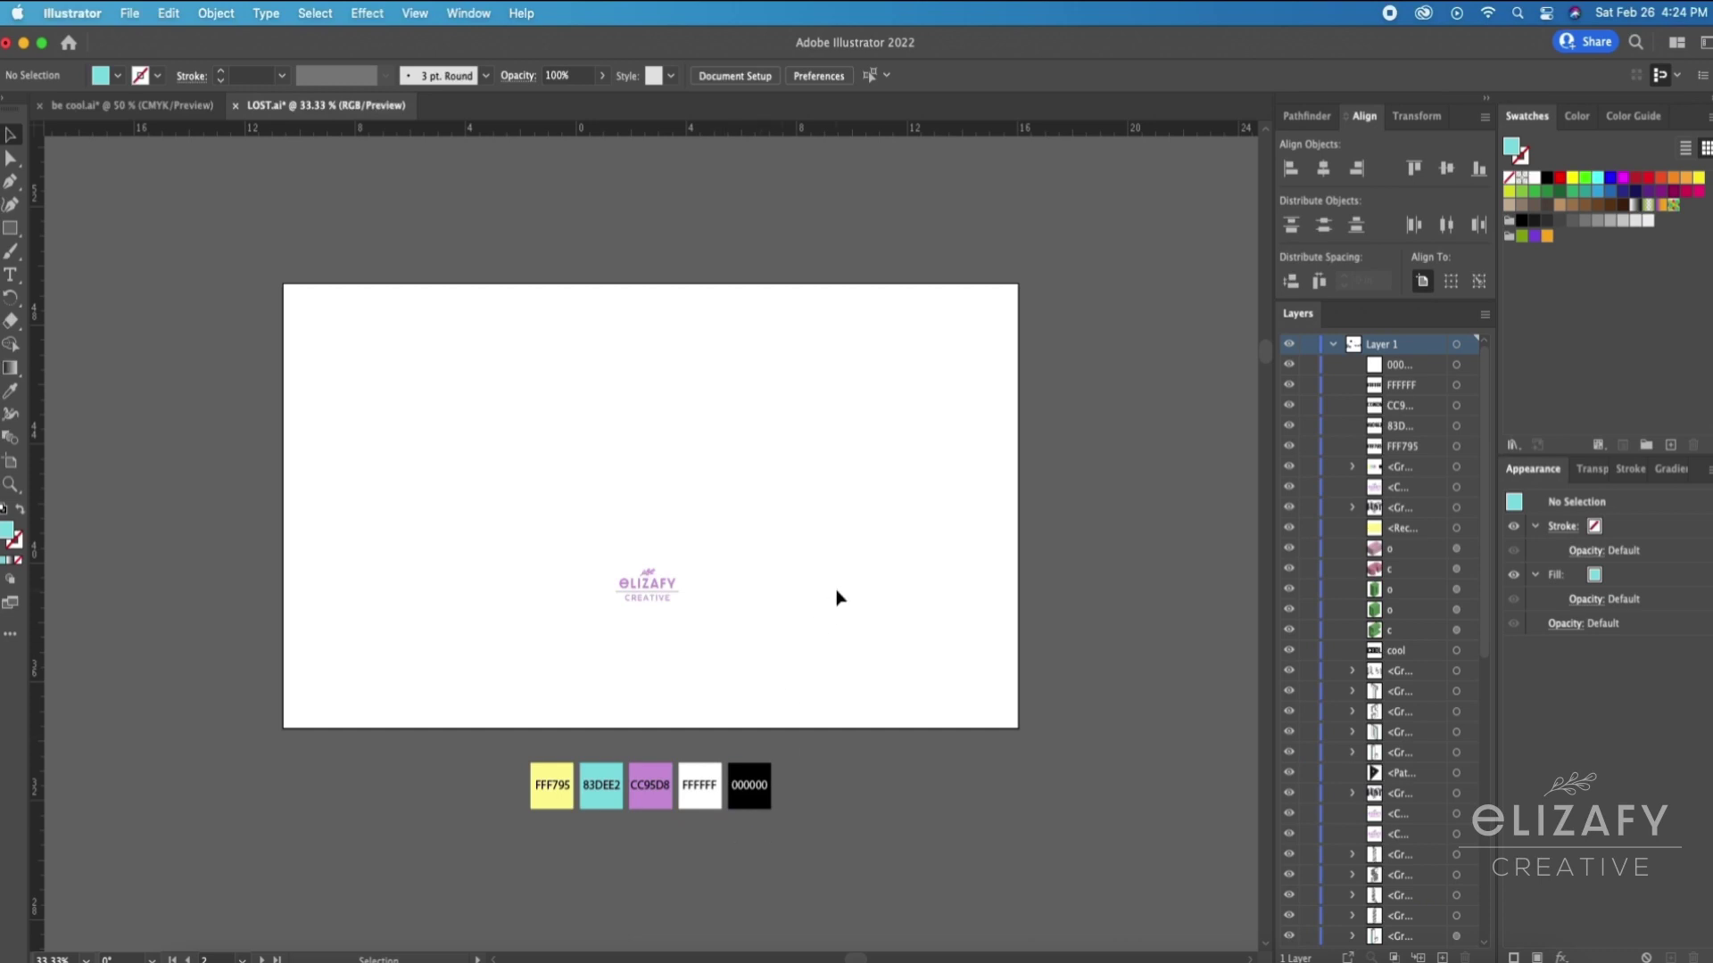
Step: Add the text "Lost" in Aldo the Apache and enlarge it to about 424 pt above the logo
key("t")
left_click(560, 463)
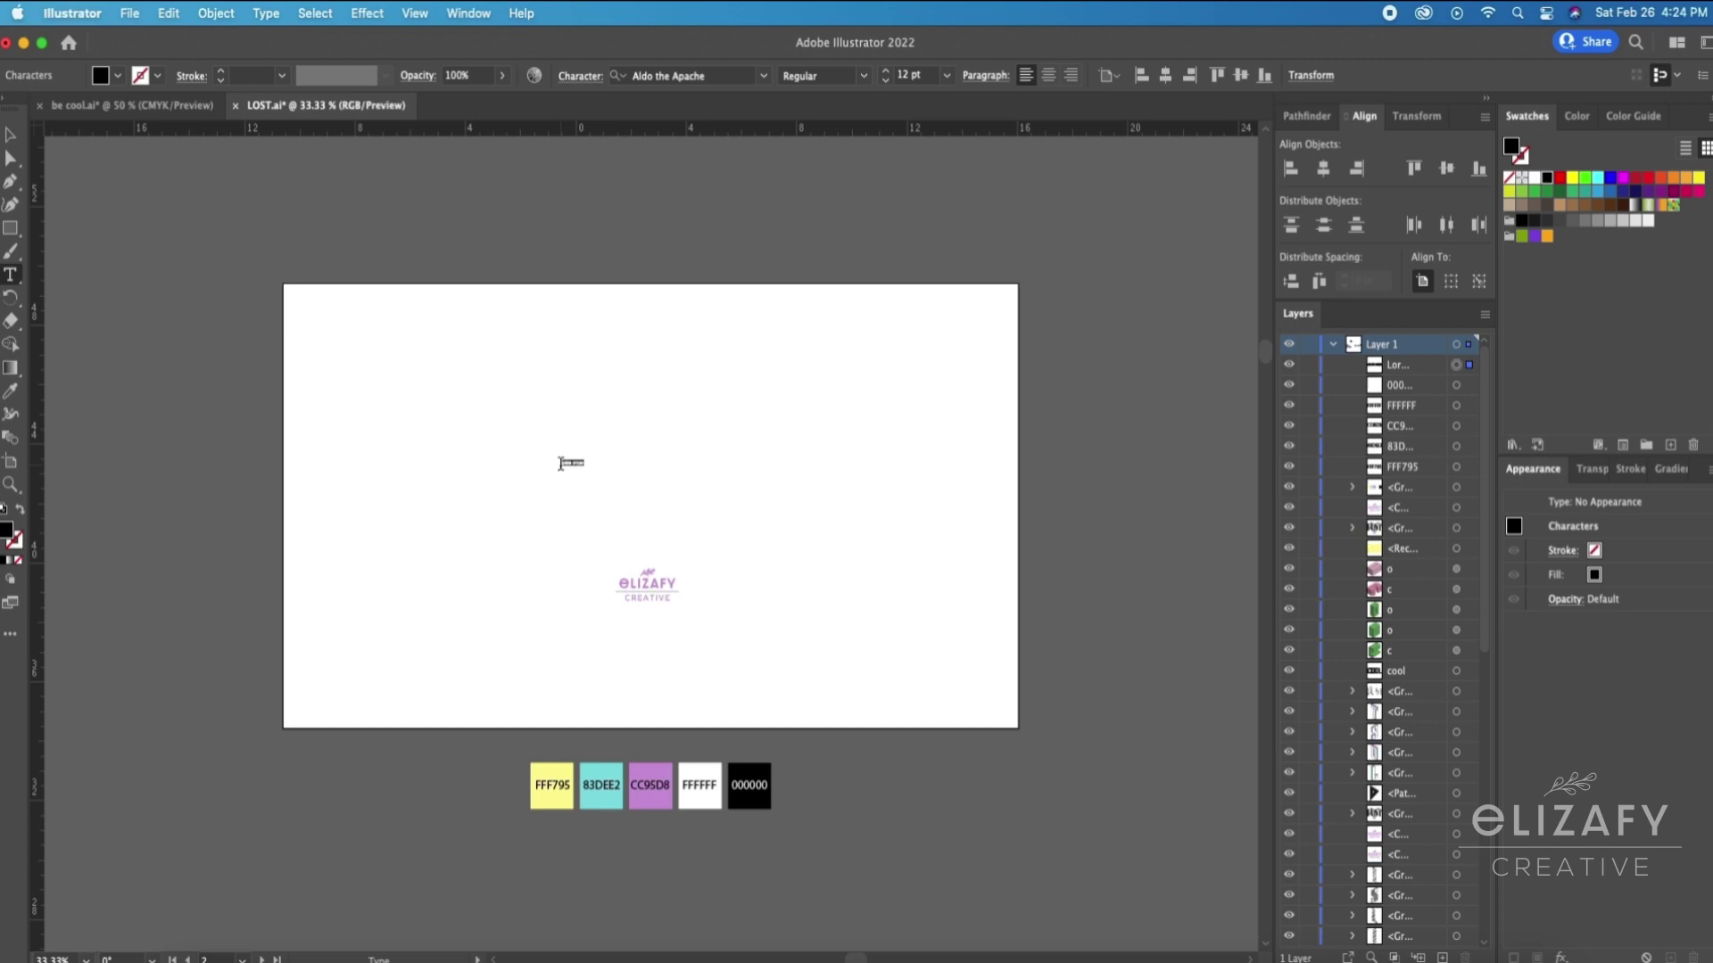
type("Lost")
key("Escape")
left_click_drag(574, 474, 1157, 725)
scroll(1157, 724, "right", 2)
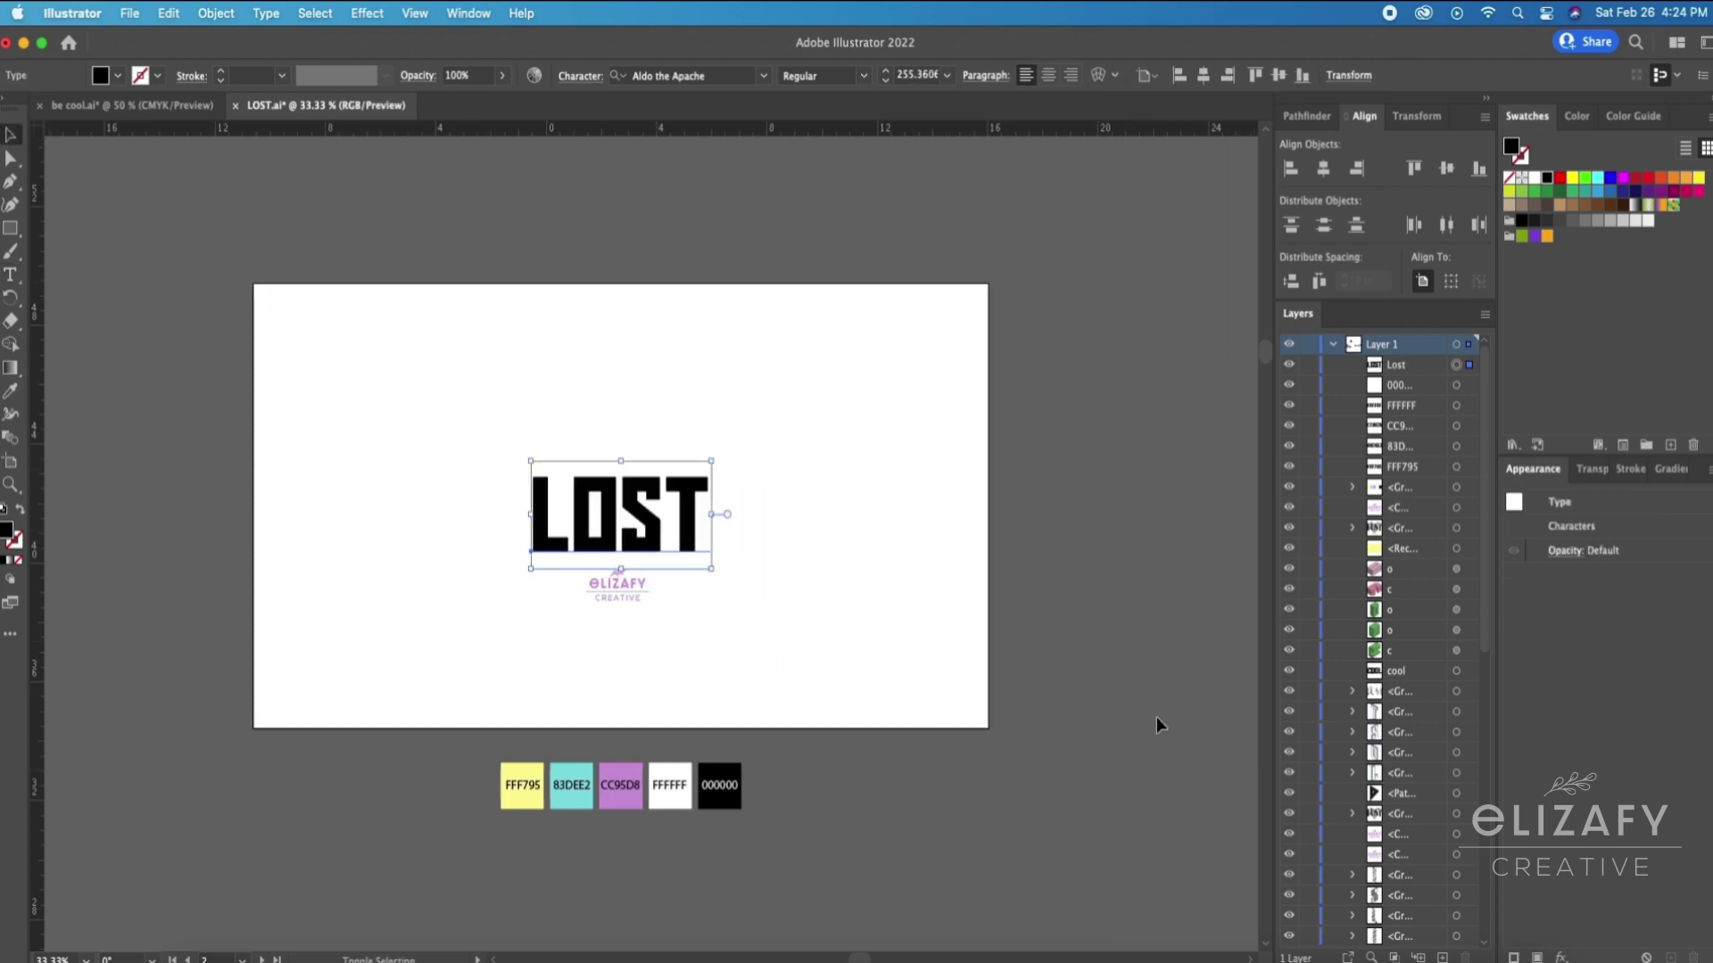
left_click_drag(671, 526, 623, 559)
left_click(738, 75)
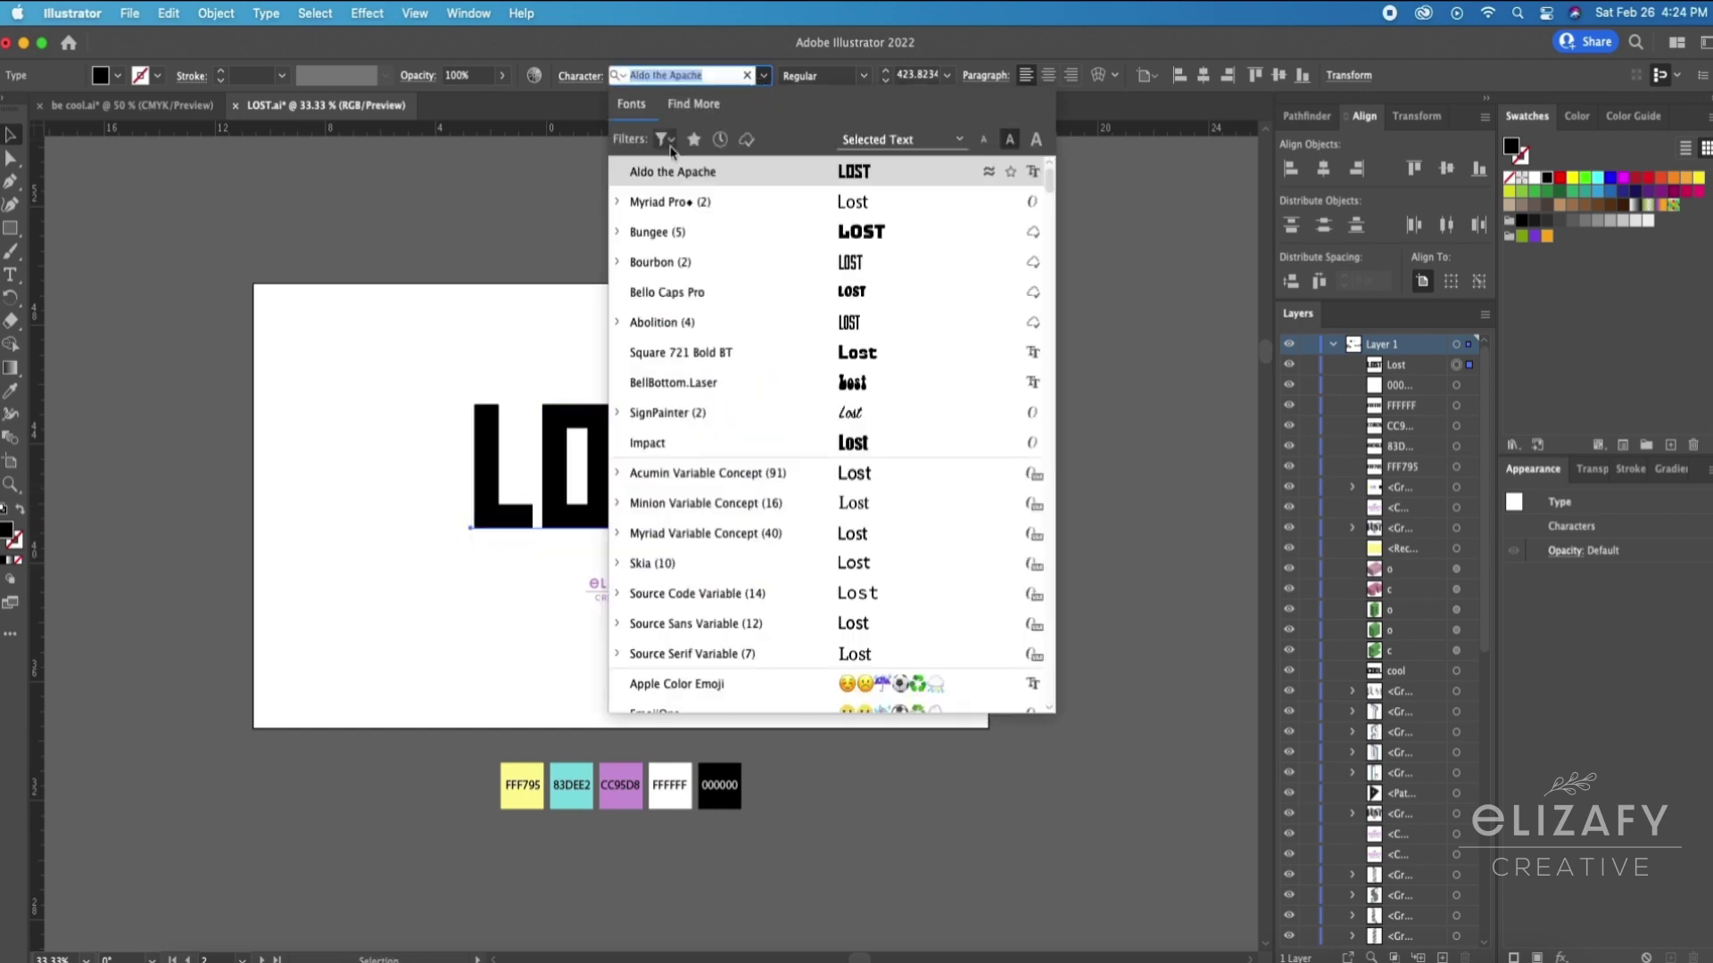
left_click(428, 321)
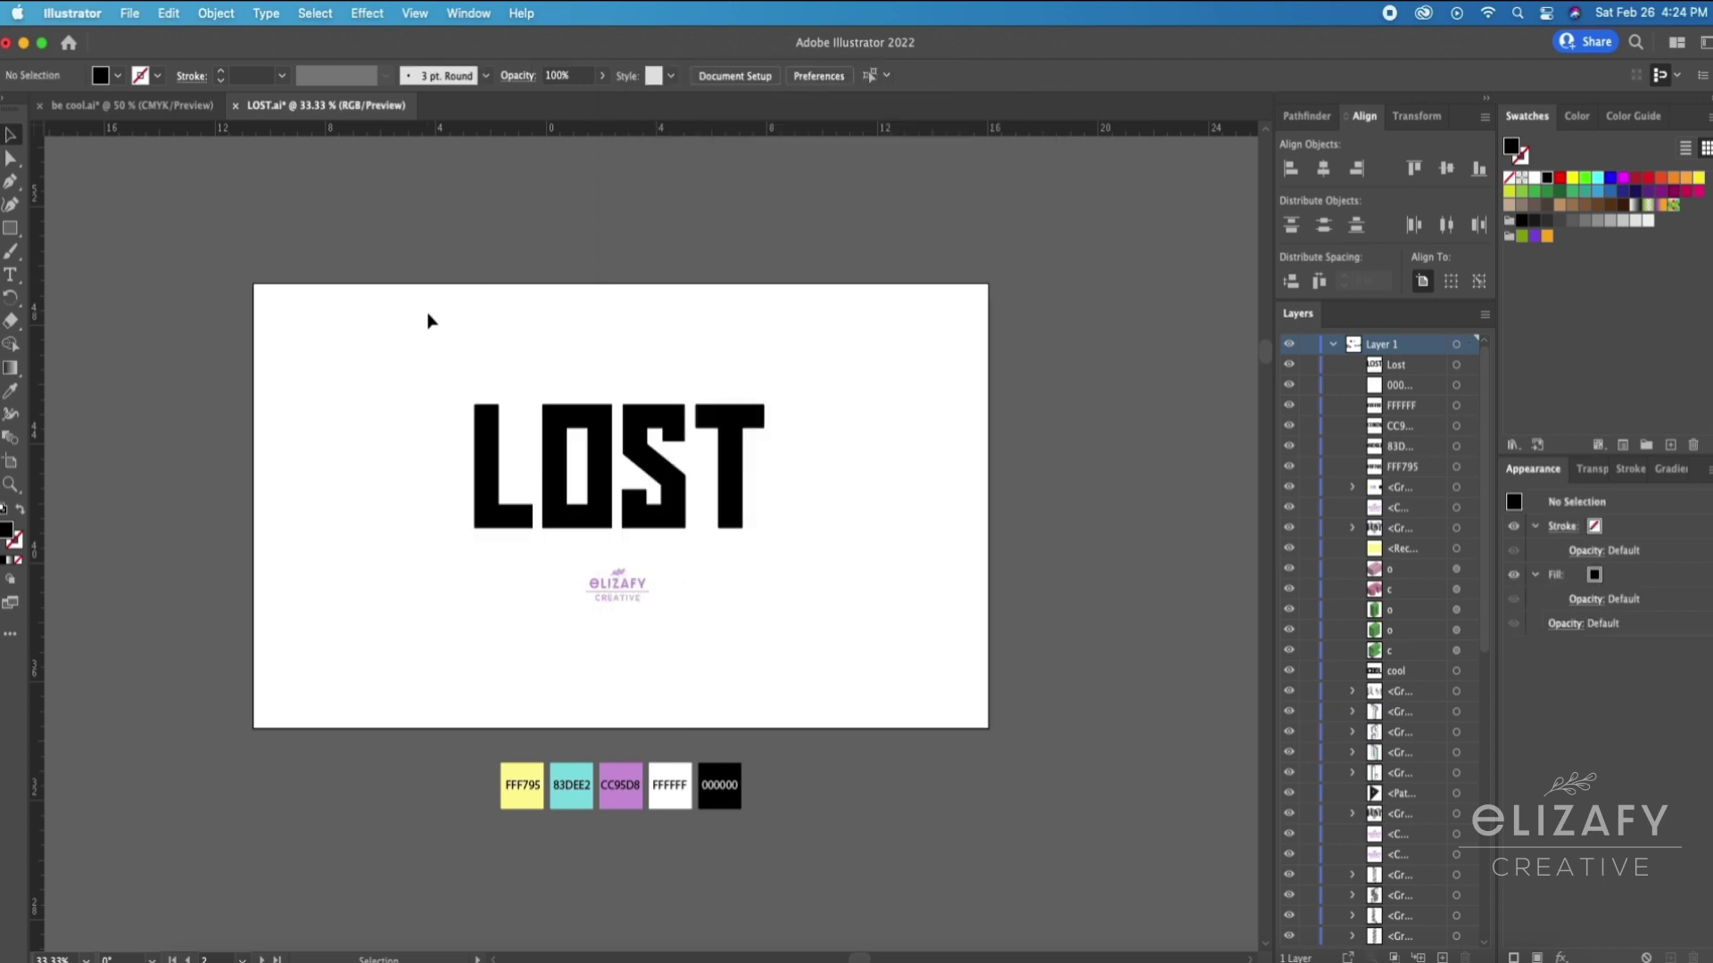
Step: Fill the LOST text with the 83DEE2 palette colour and convert it to outlines
left_click(679, 468)
key("i")
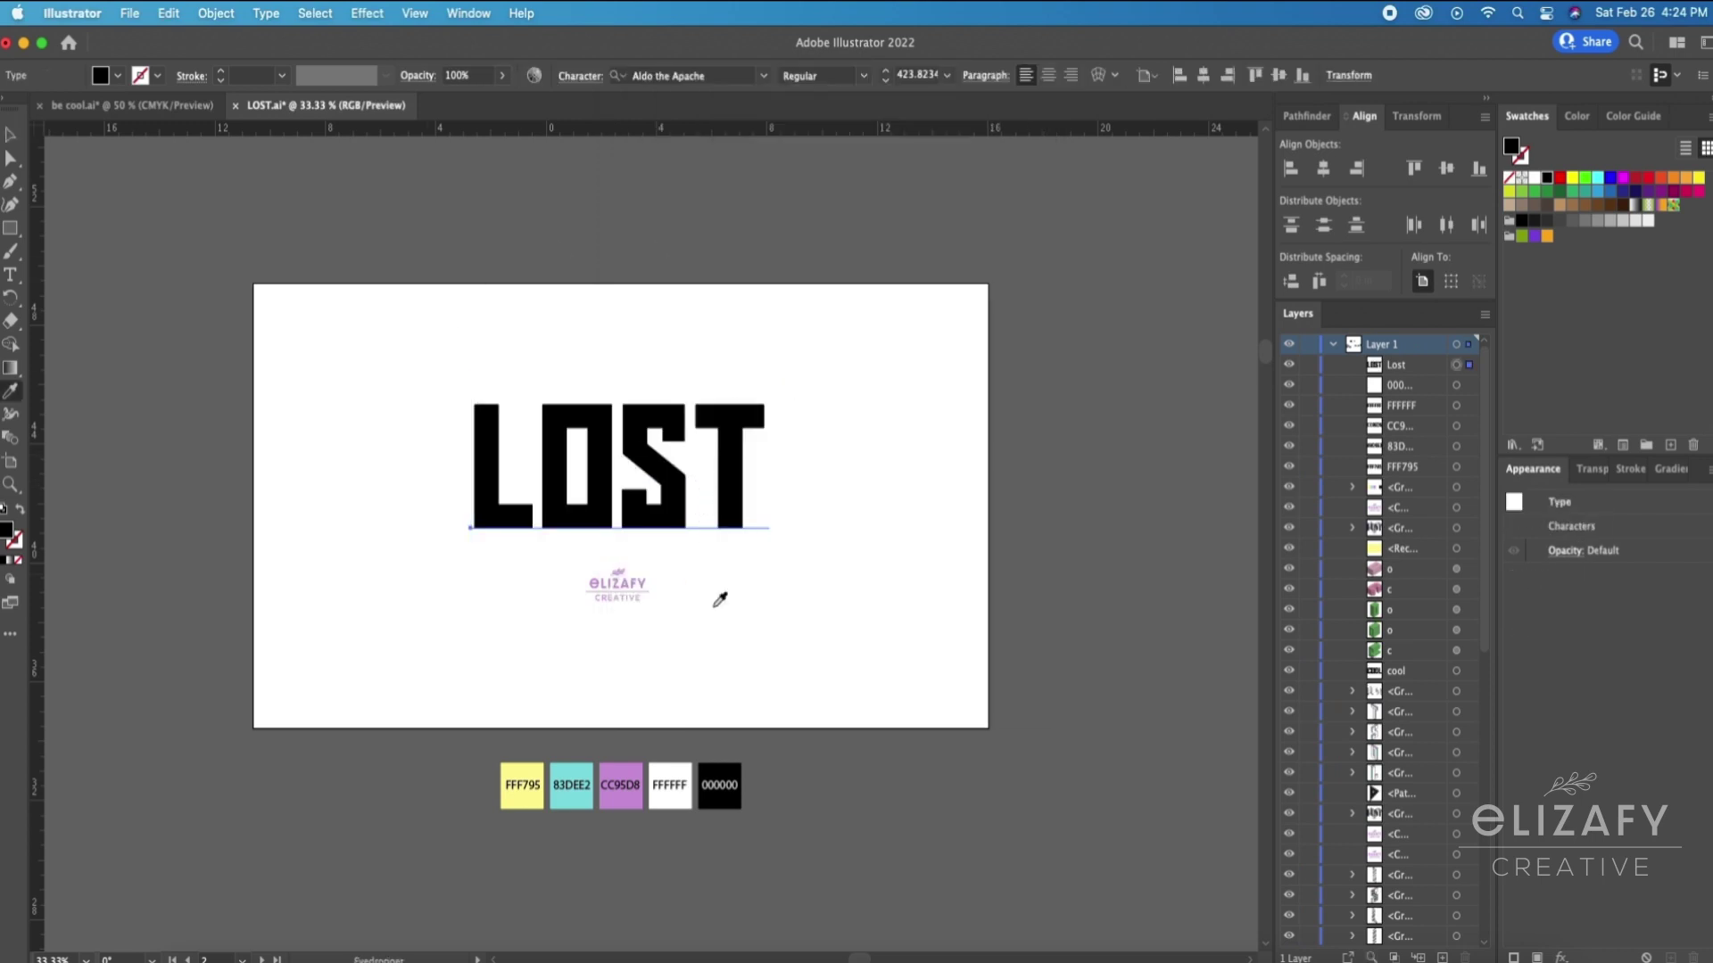
left_click(572, 772)
key("v")
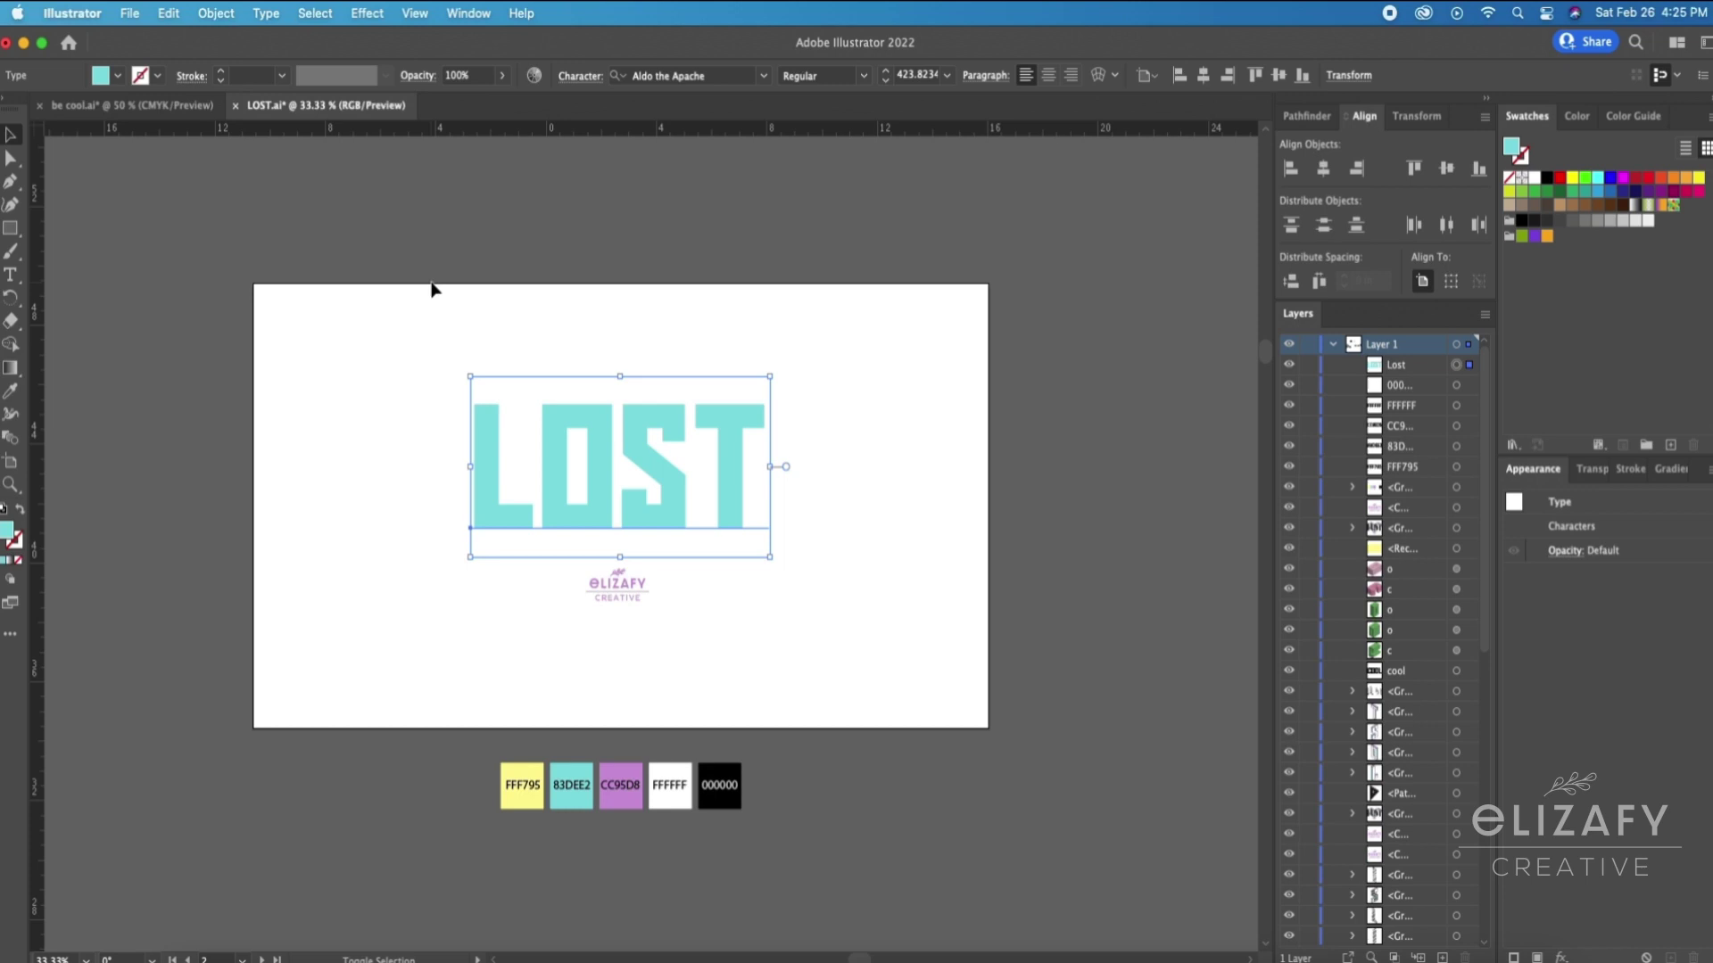
key("super+shift+o")
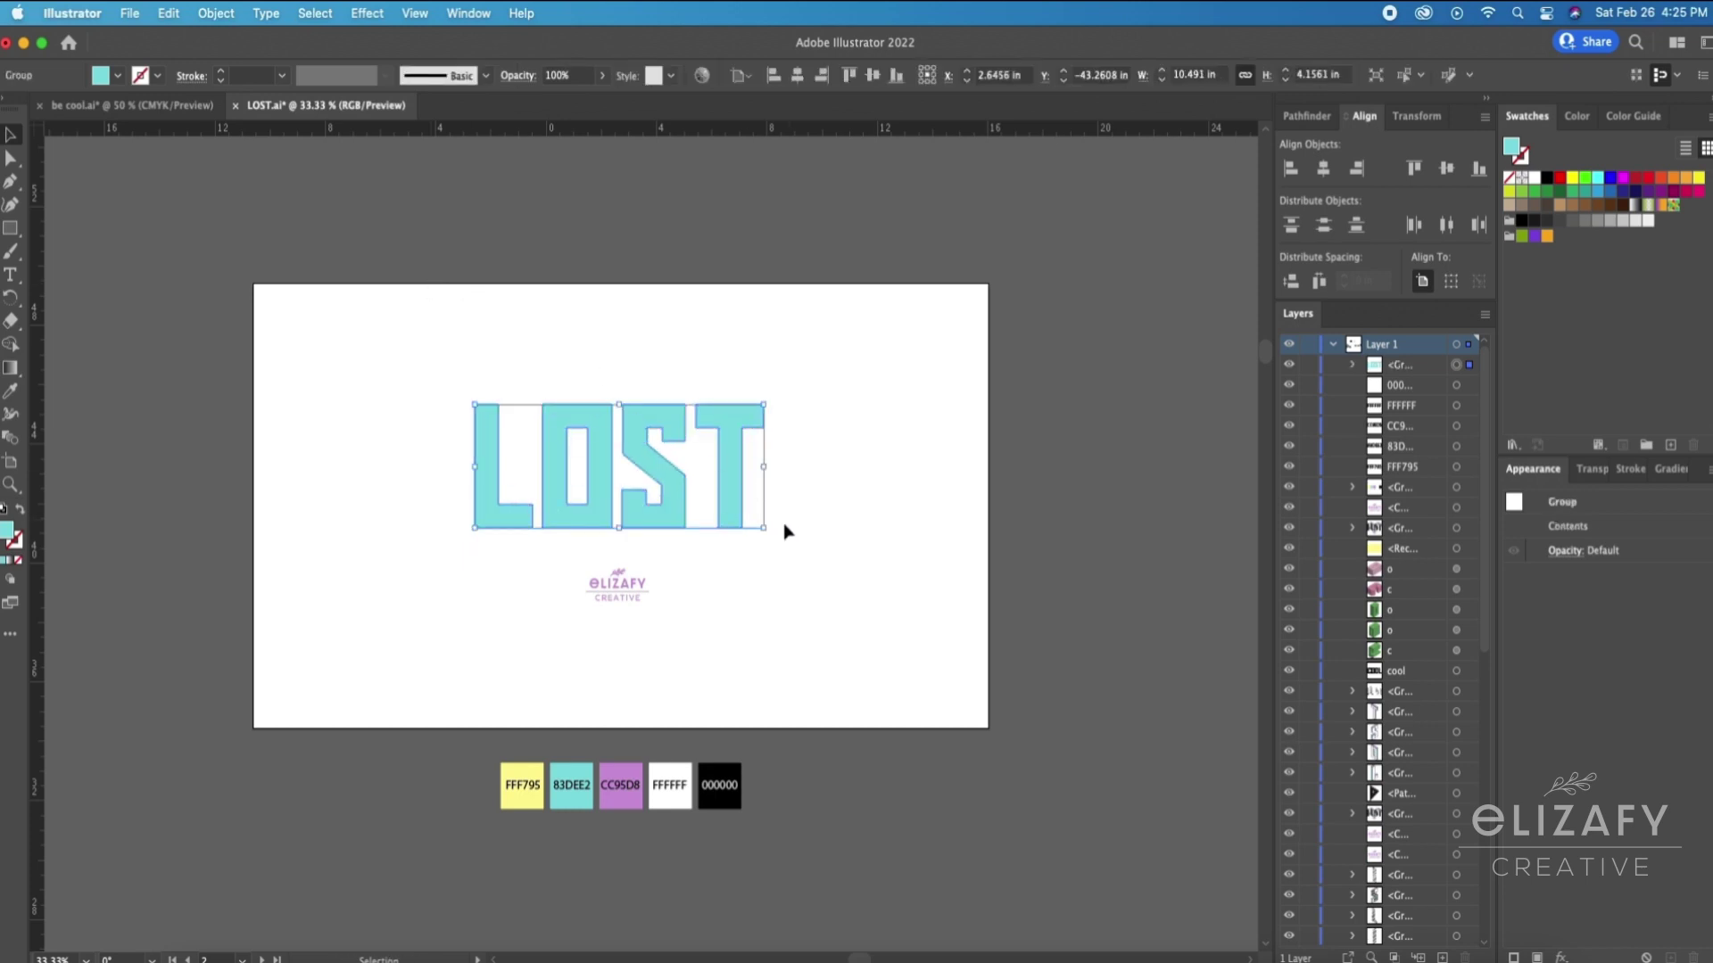
Step: Enlarge the outlined LOST group to about 12.4 in wide and centre it horizontally on the artboard
left_click_drag(763, 531, 815, 553)
left_click_drag(692, 432, 676, 427)
left_click(1322, 170)
left_click(866, 460)
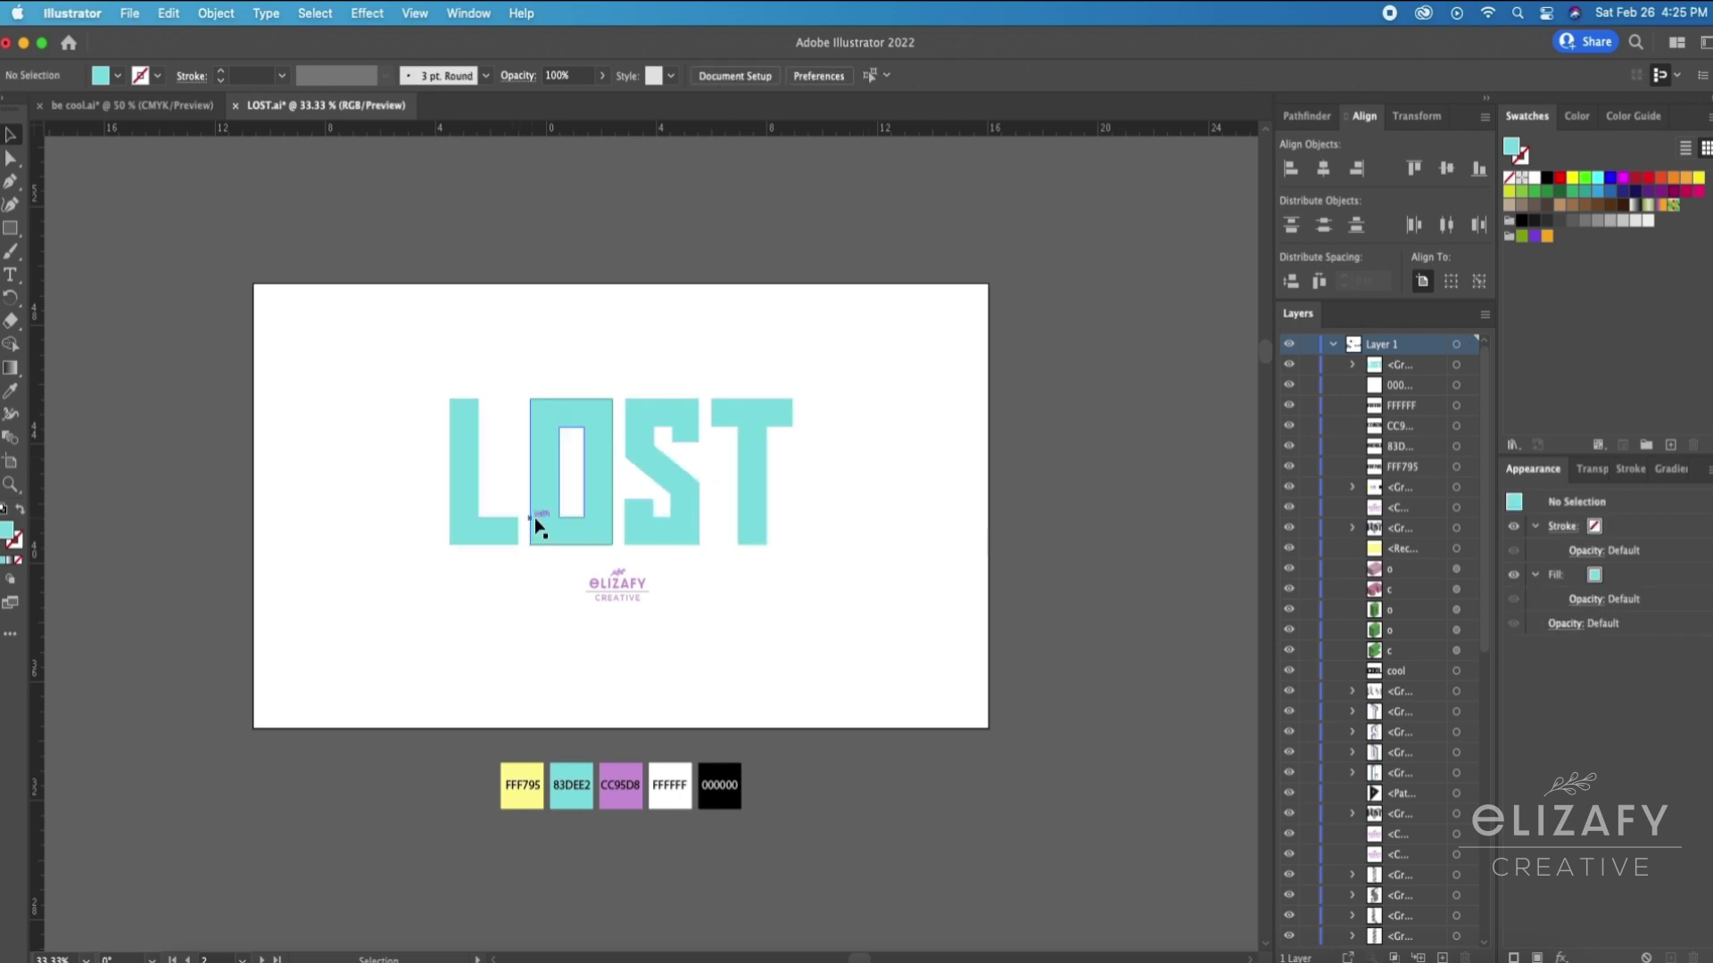
Step: Apply the 3D Extrude & Bevel effect to the letter L with the Isometric Left rotation preset
key("a")
left_click(458, 535)
left_click(384, 13)
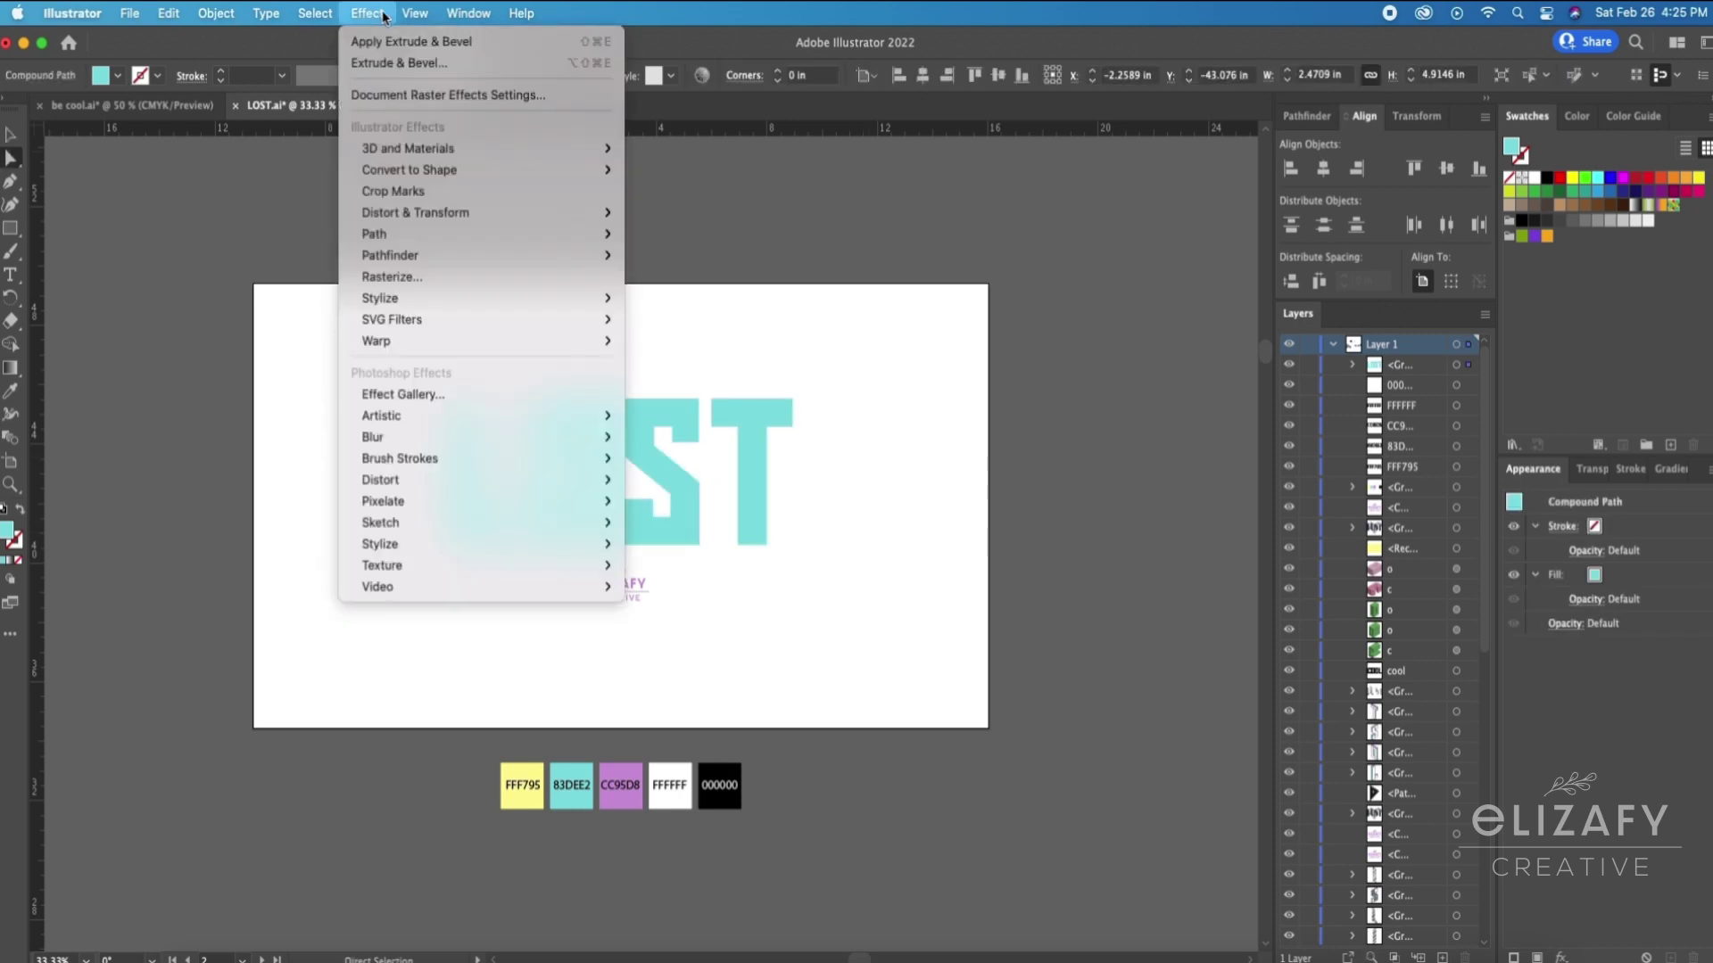
mouse_move(420, 149)
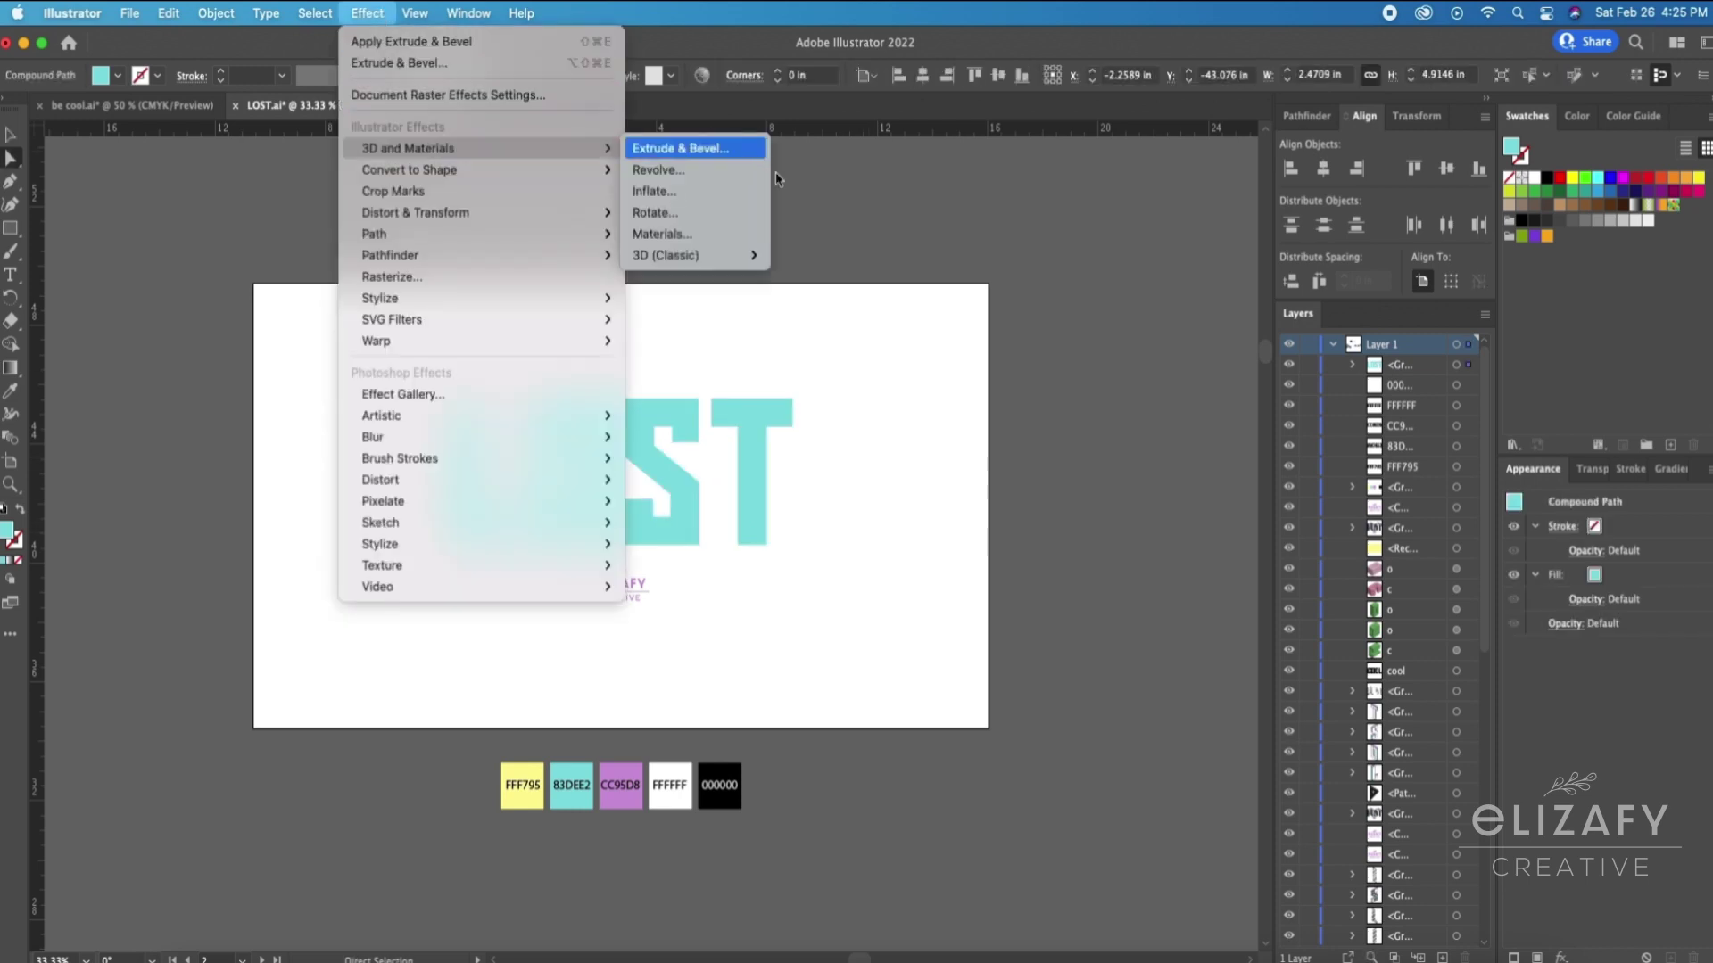
left_click(758, 149)
left_click(932, 568)
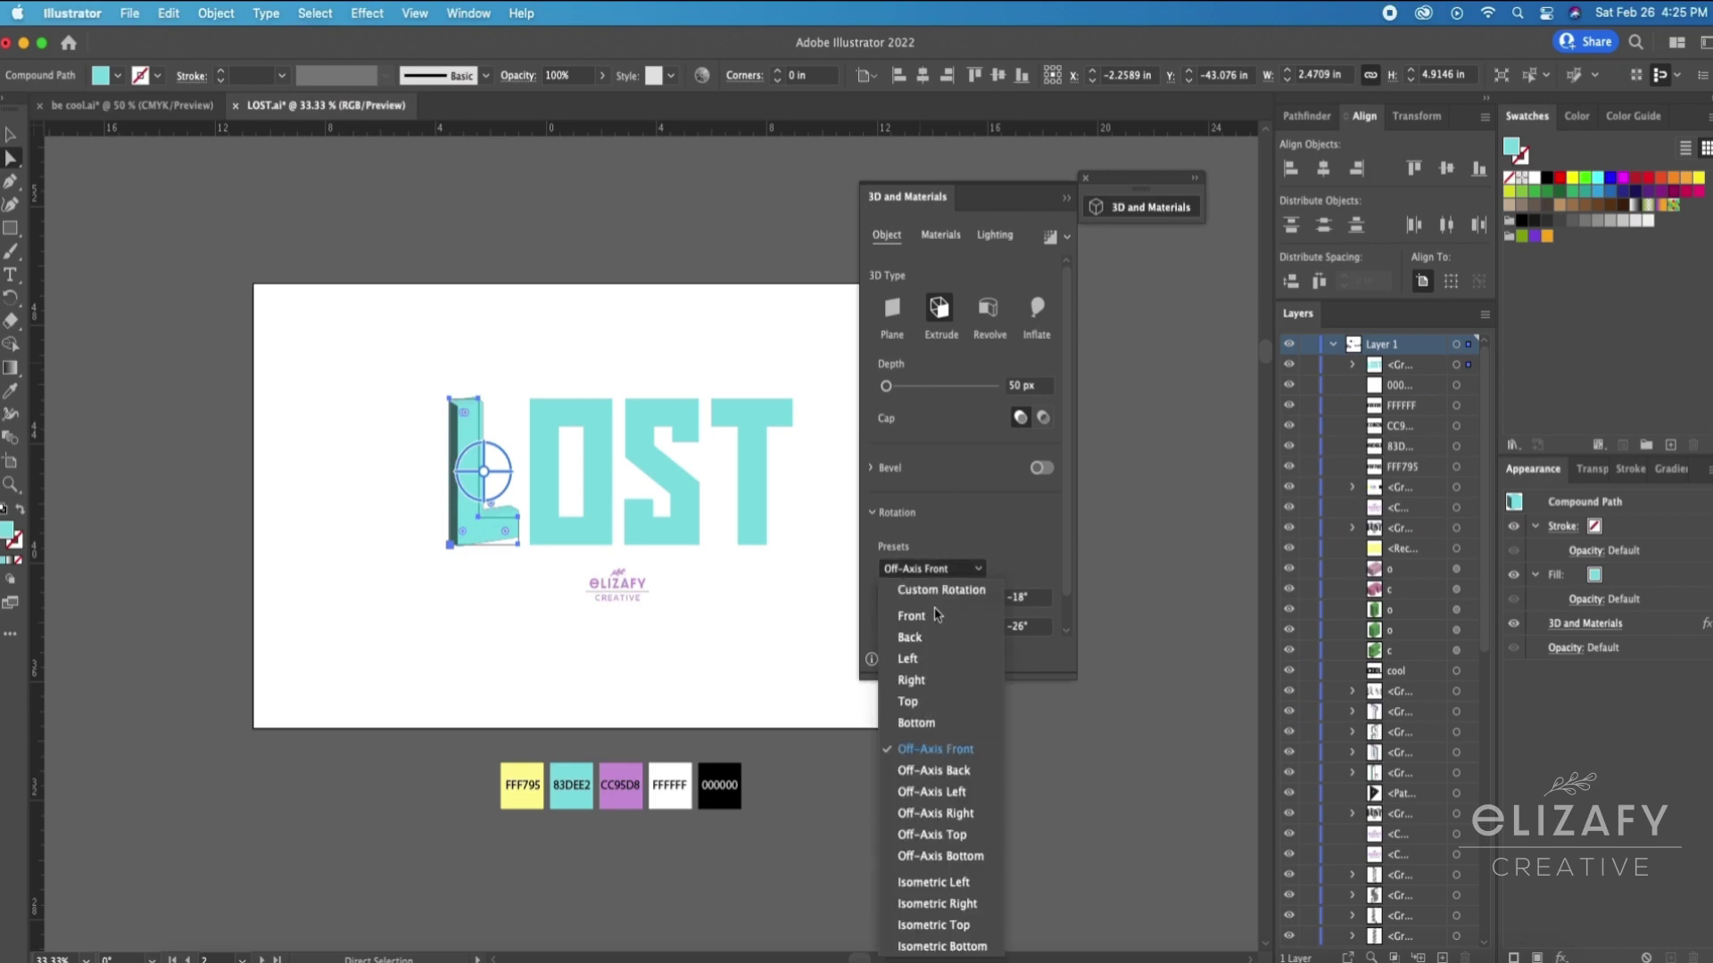
left_click(971, 887)
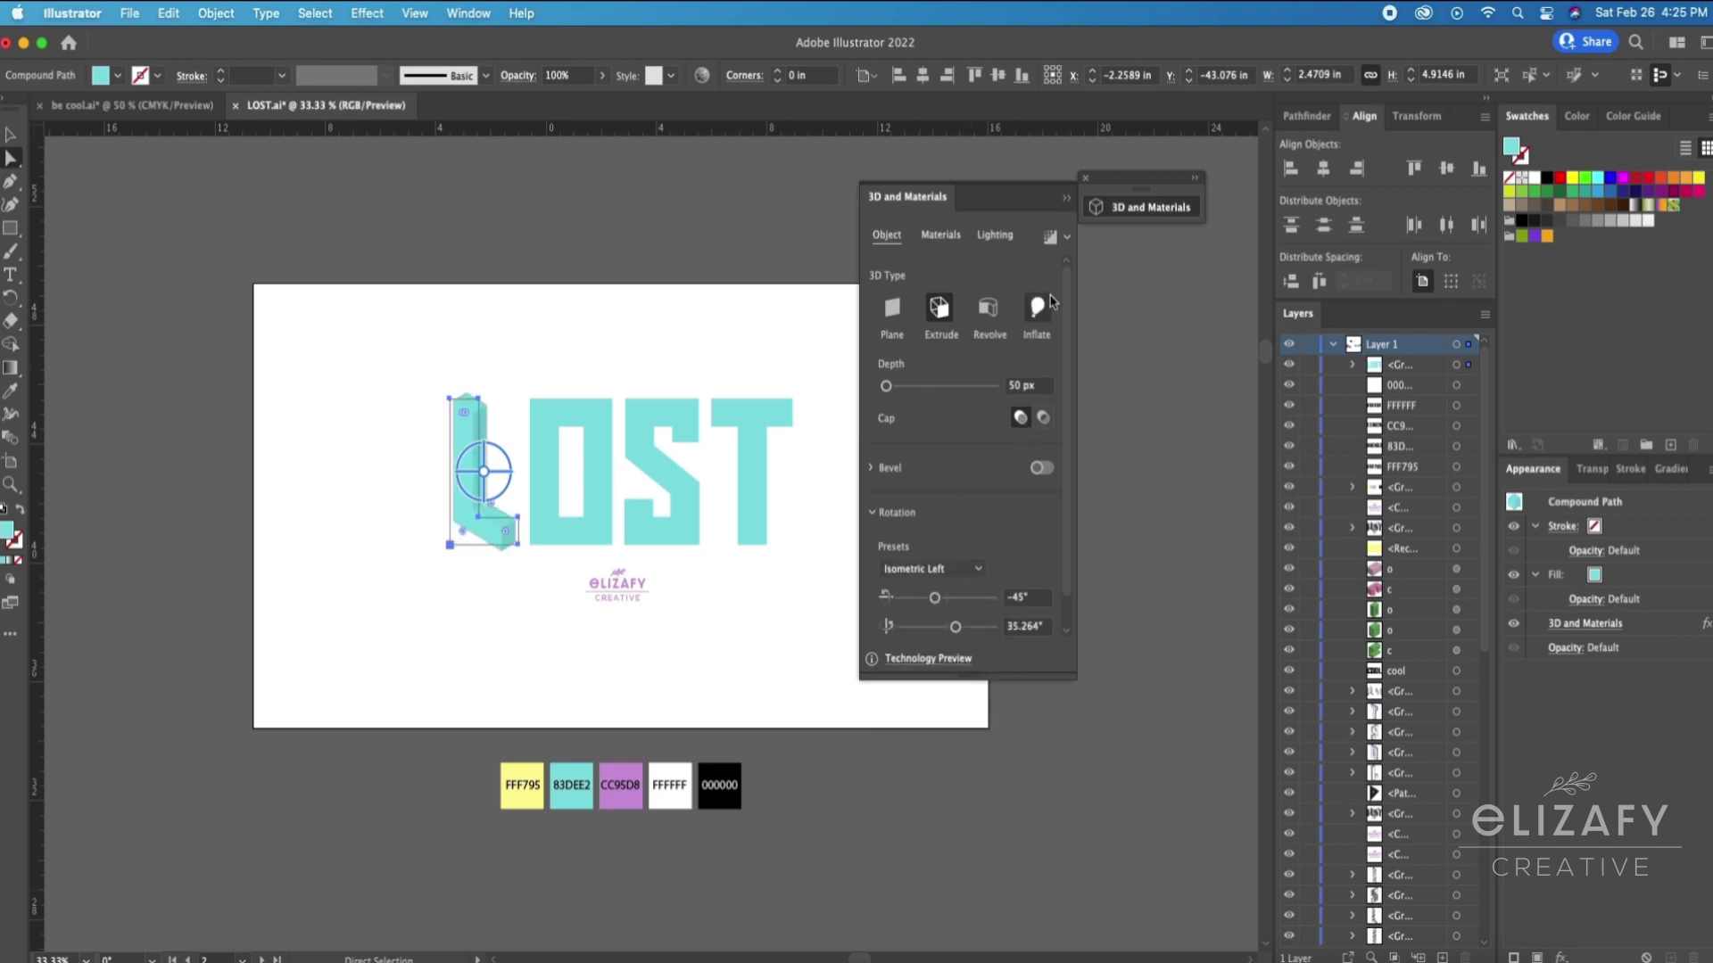
Step: Change the L's rotation preset to Isometric Right and render it as vector, with the settings remembered and applied to all
left_click(1068, 237)
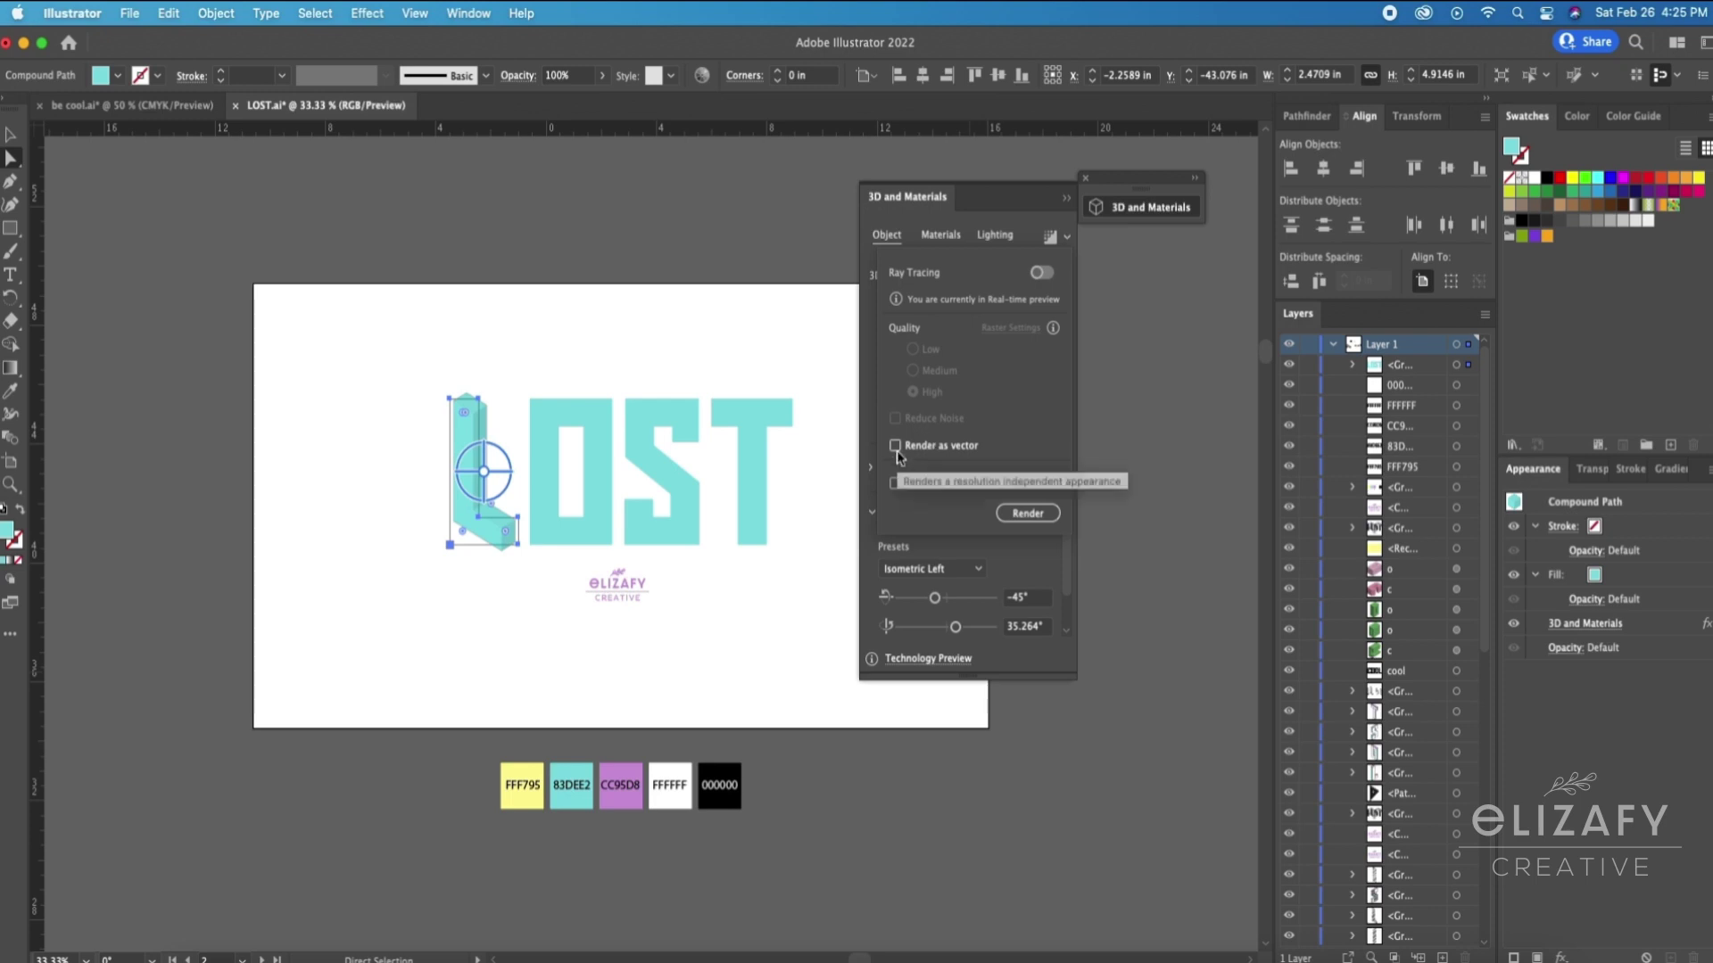
left_click(1026, 225)
left_click(958, 568)
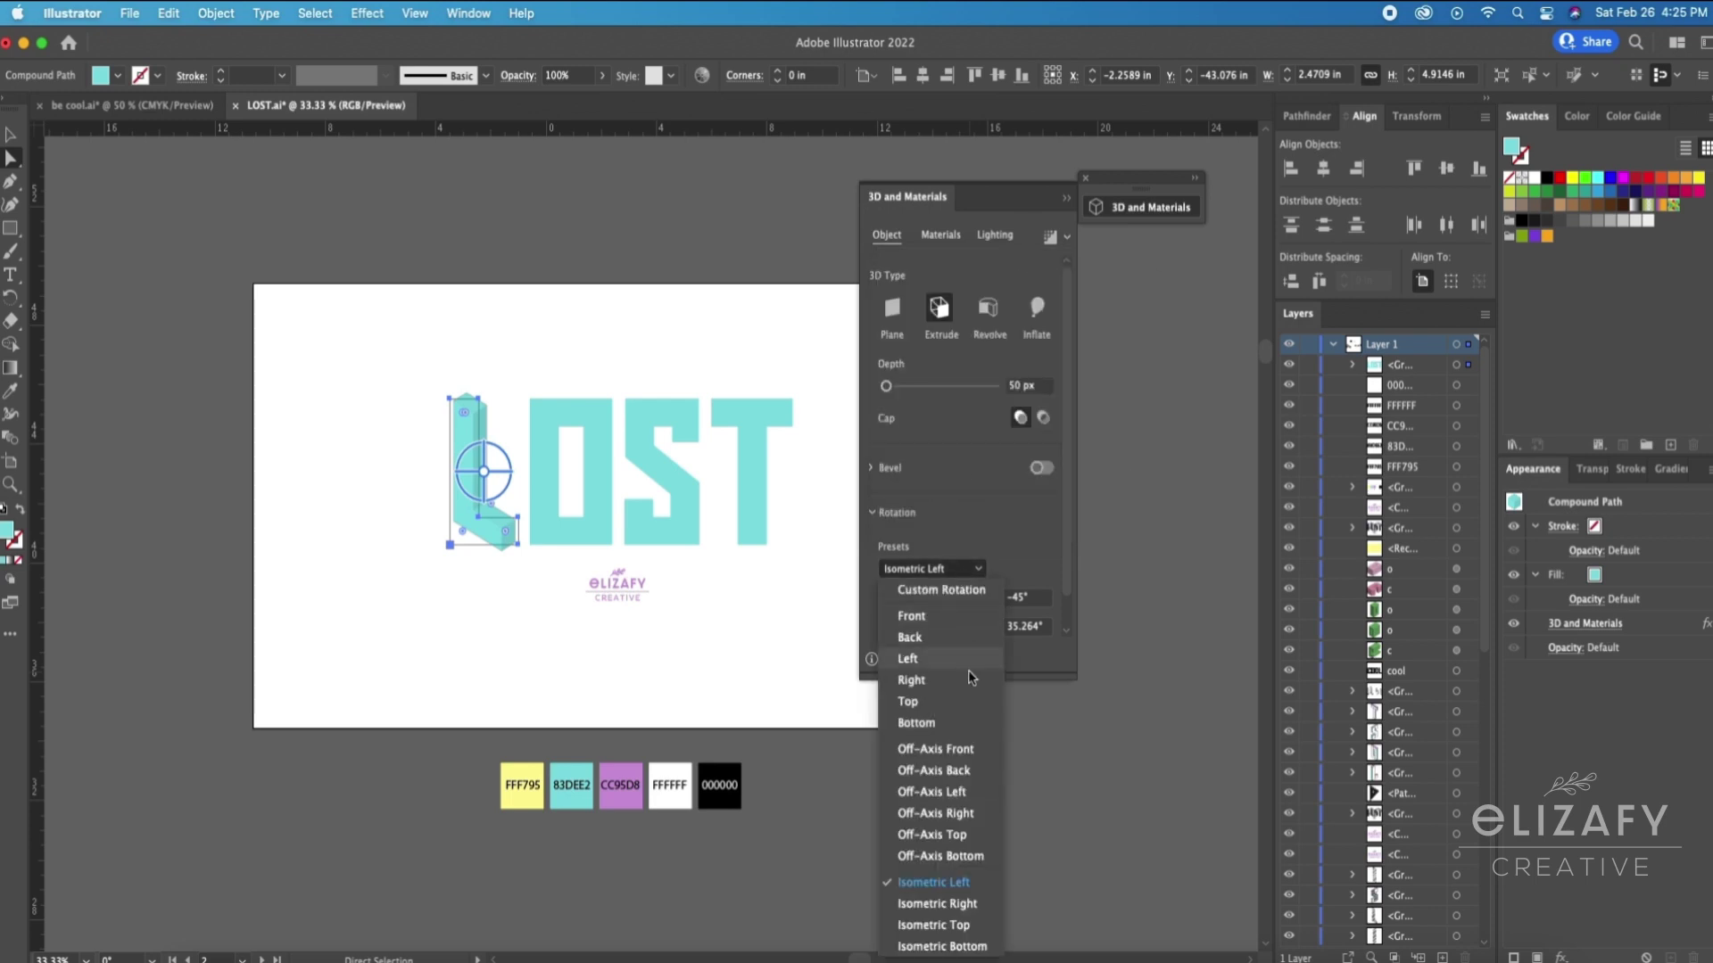
left_click(985, 908)
left_click(1068, 237)
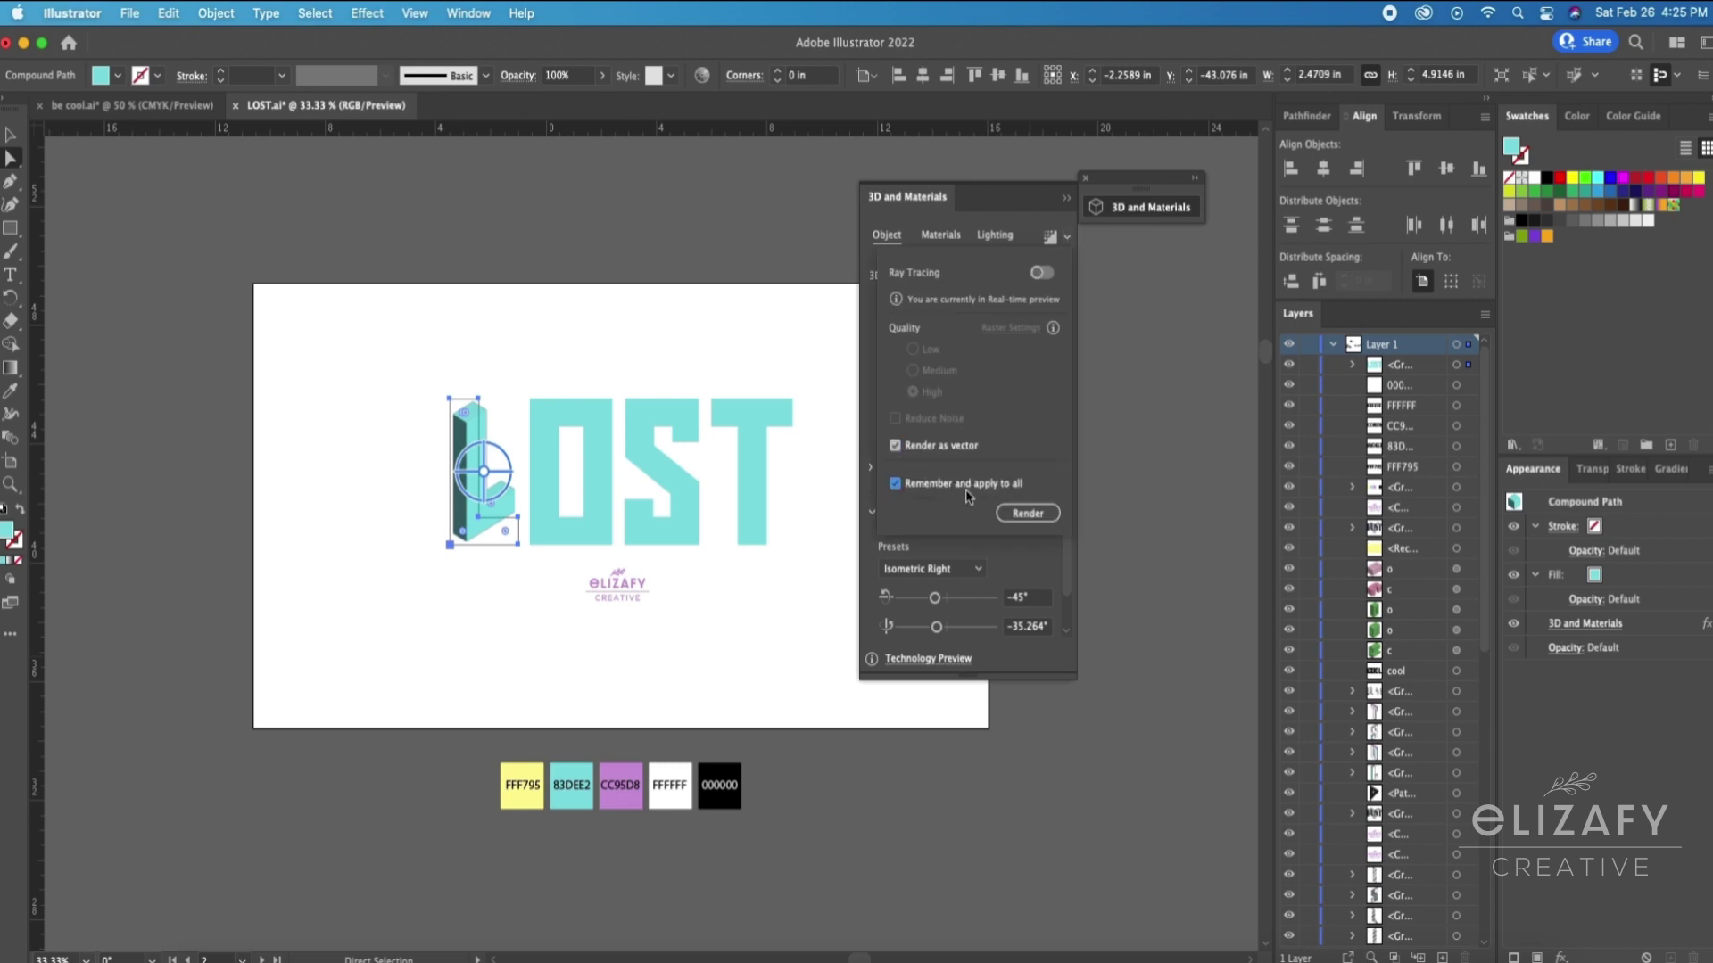
left_click(1040, 514)
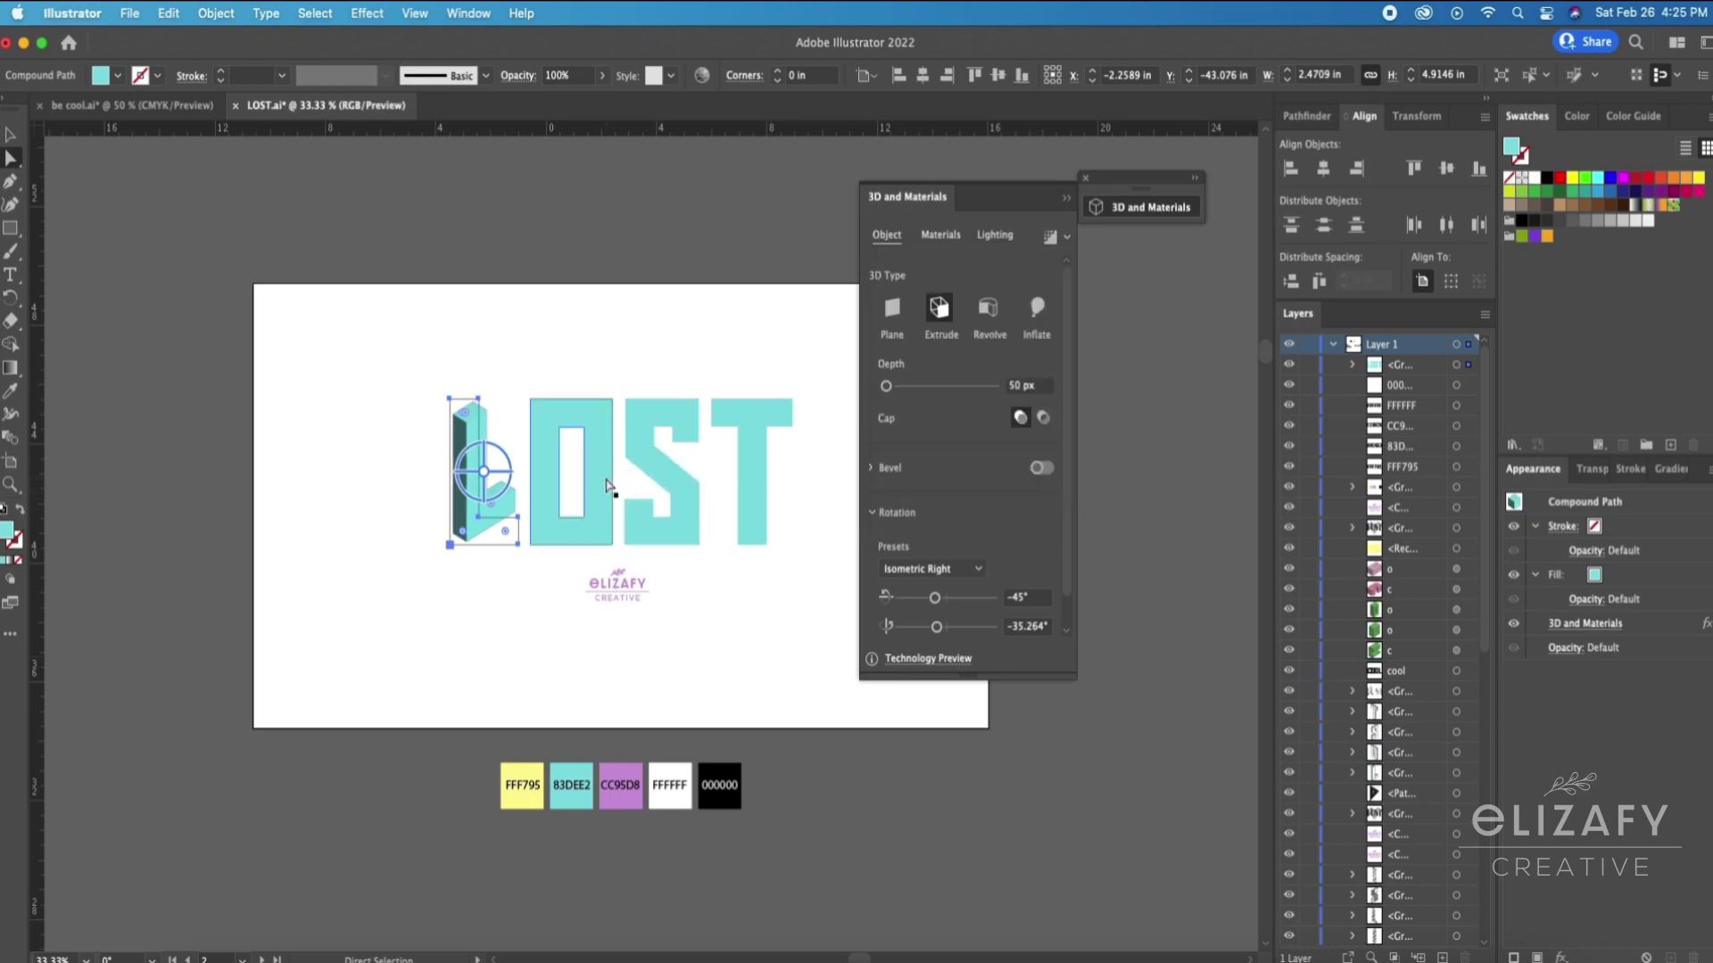
Step: Apply 3D Extrude & Bevel to the letter O with the Isometric Left rotation preset
left_click(605, 485)
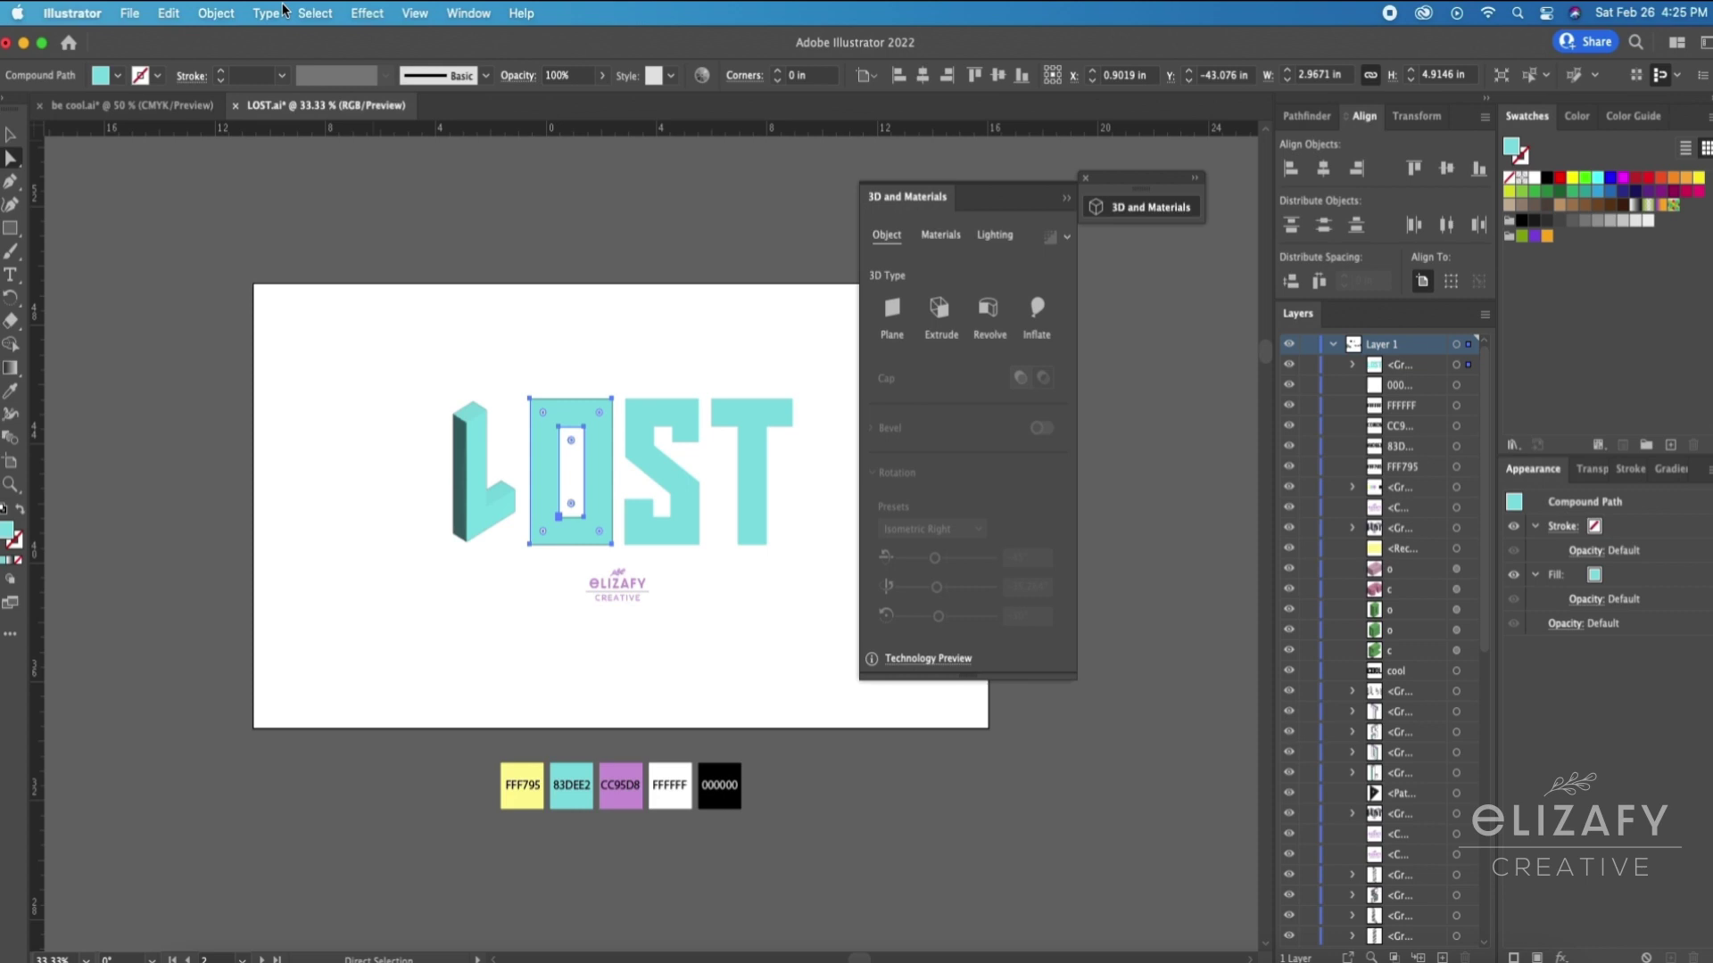
left_click(361, 13)
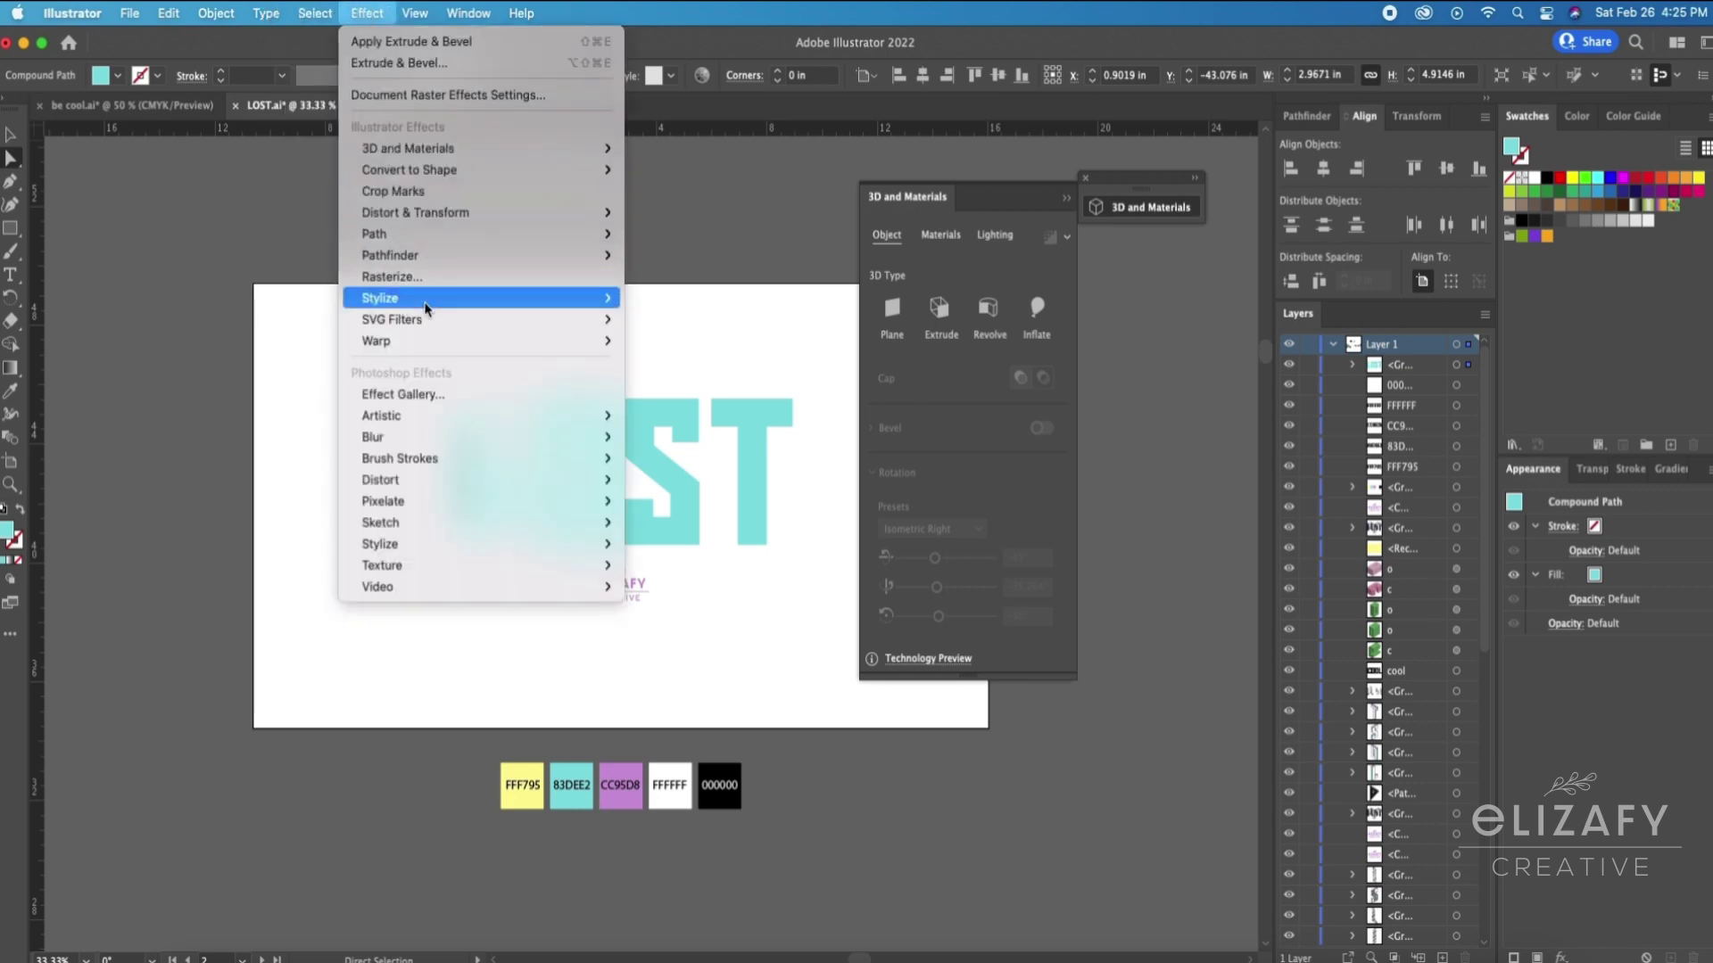
mouse_move(589, 148)
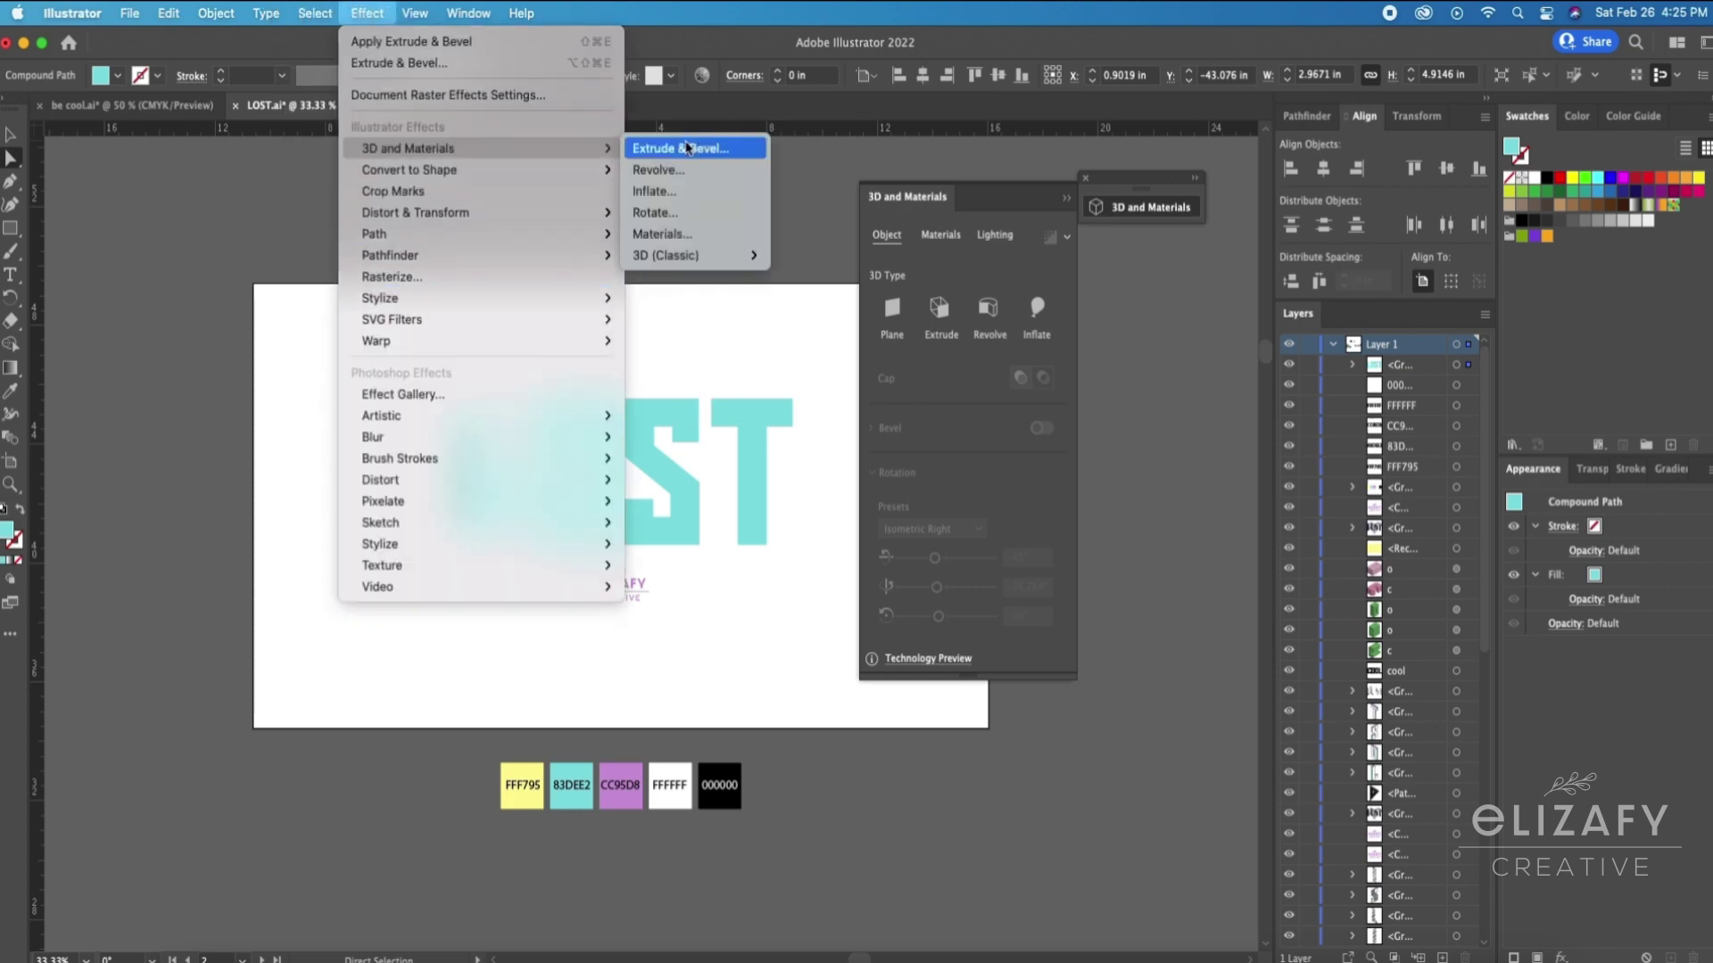
left_click(685, 148)
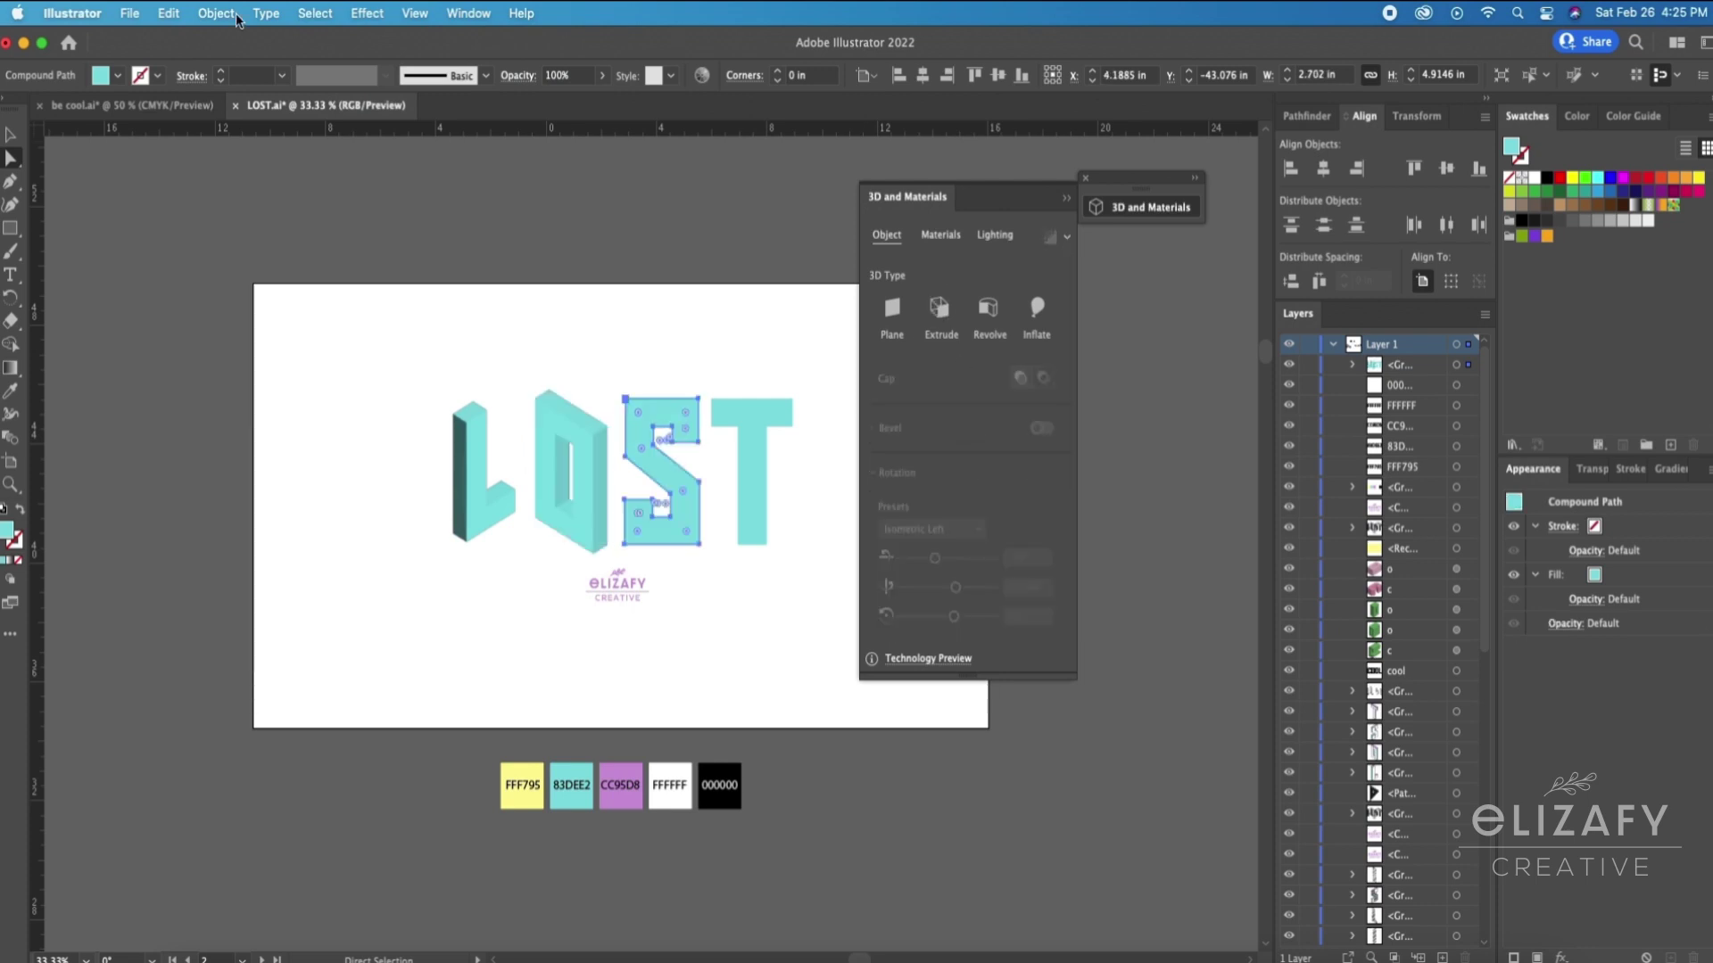
Step: Apply 3D Extrude & Bevel to the letter S with the Isometric Right rotation preset
left_click(235, 14)
mouse_move(368, 15)
mouse_move(423, 146)
left_click(685, 148)
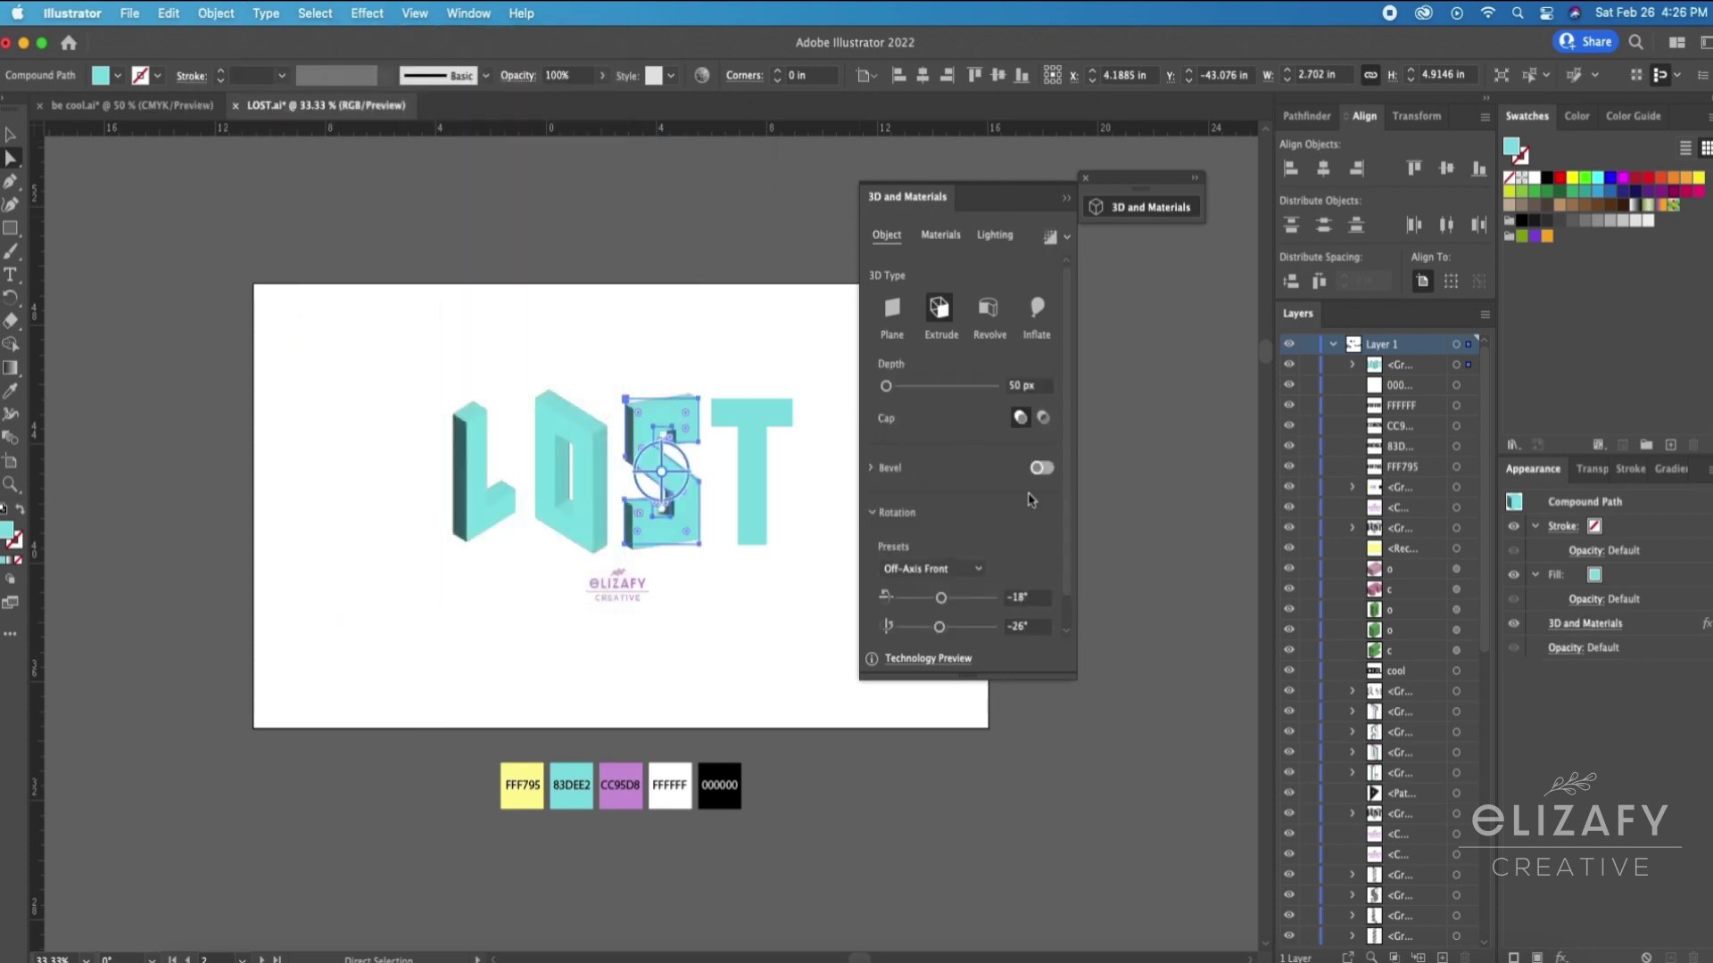
left_click(932, 568)
left_click(946, 917)
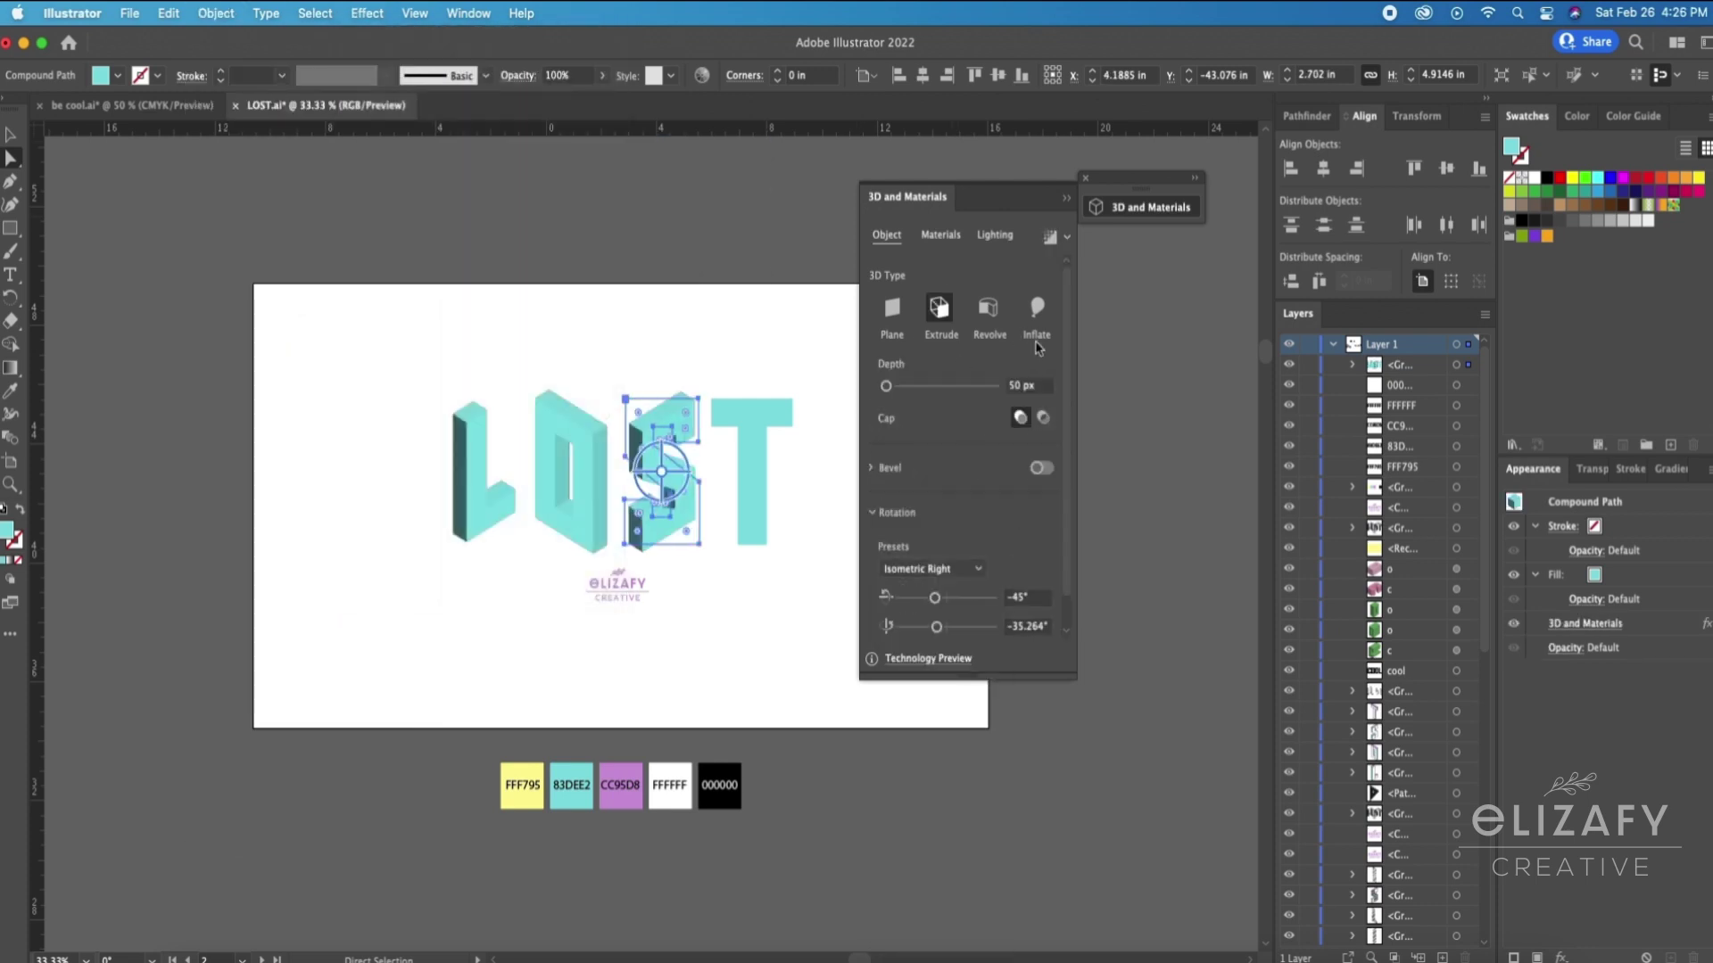
Step: Apply 3D Extrude & Bevel to the letter T with the Isometric Left rotation preset
left_click(752, 455)
left_click(367, 13)
mouse_move(423, 146)
left_click(685, 148)
left_click(932, 569)
left_click(945, 903)
left_click(932, 569)
left_click(951, 882)
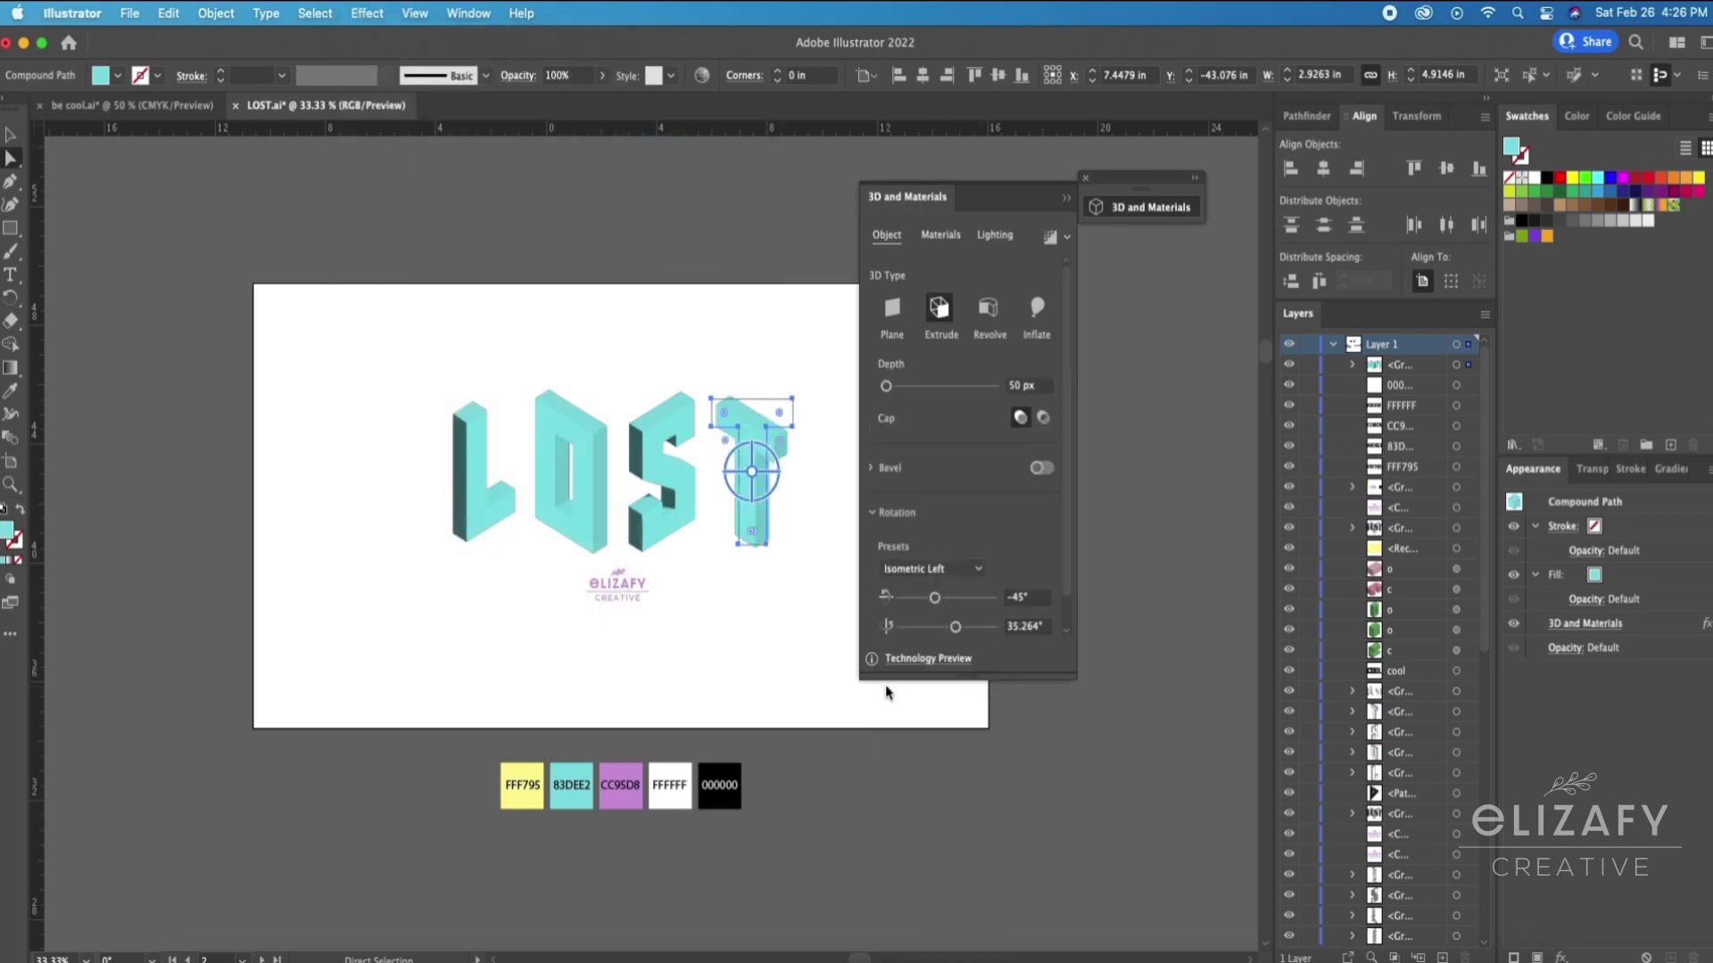
Step: Ungroup the extruded LOST letters and close the 3D and Materials settings
left_click(784, 676)
key("v")
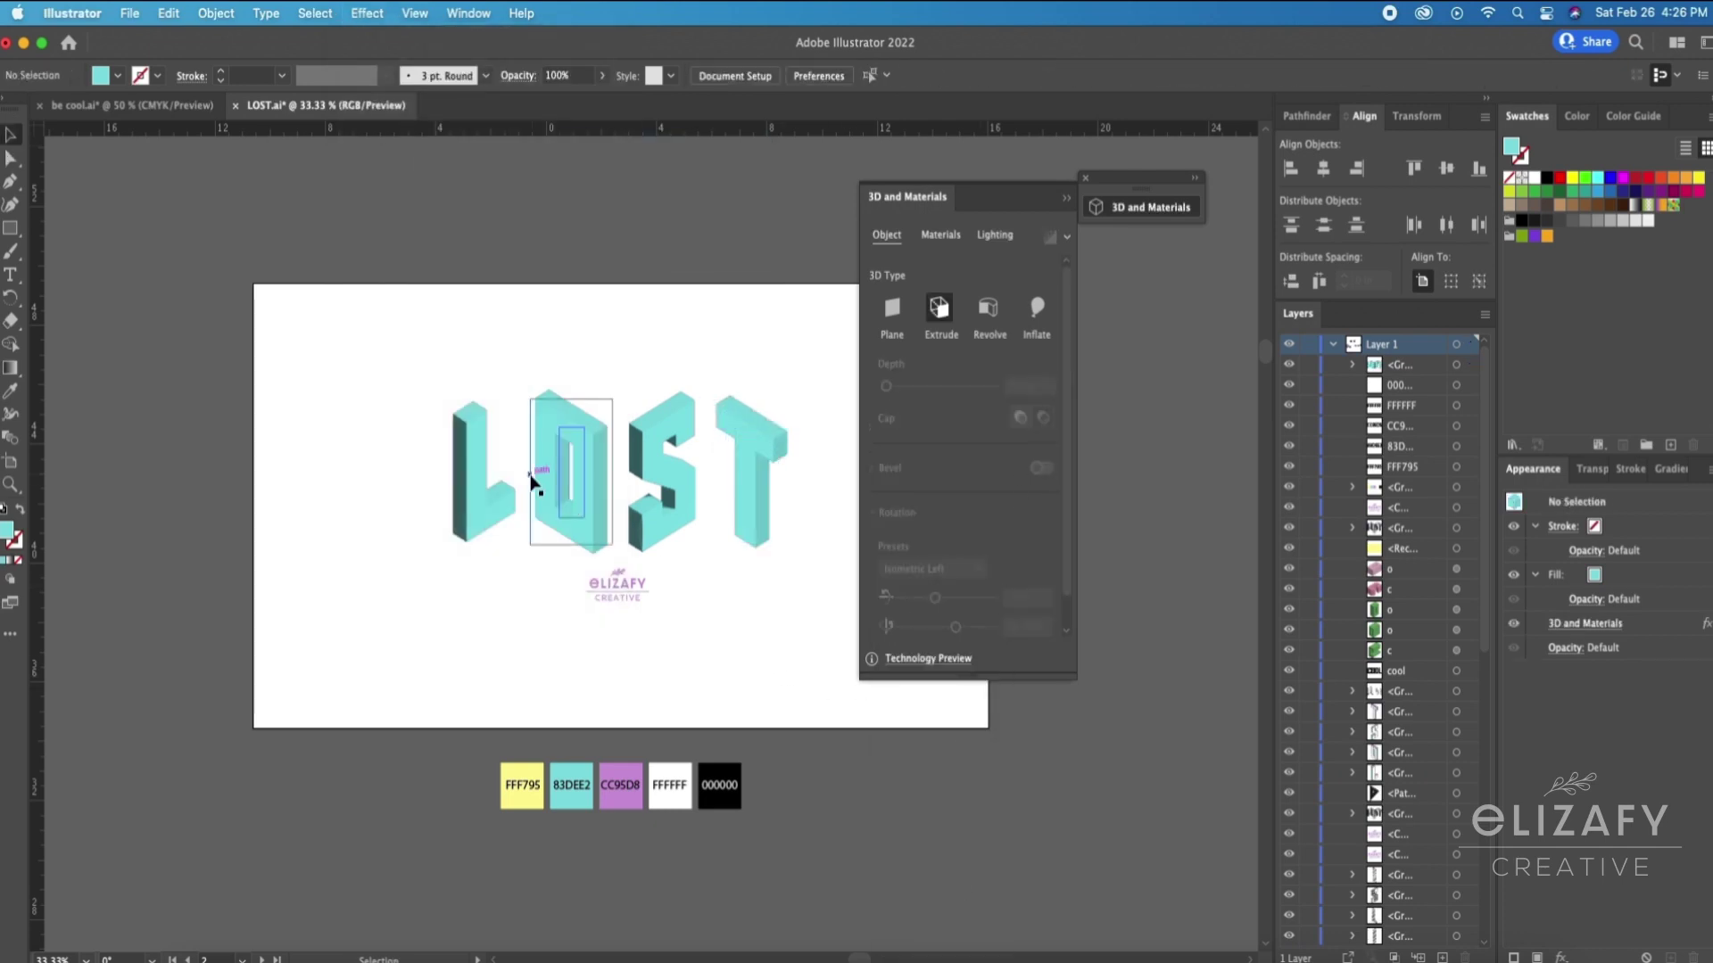
left_click(550, 484)
right_click(551, 480)
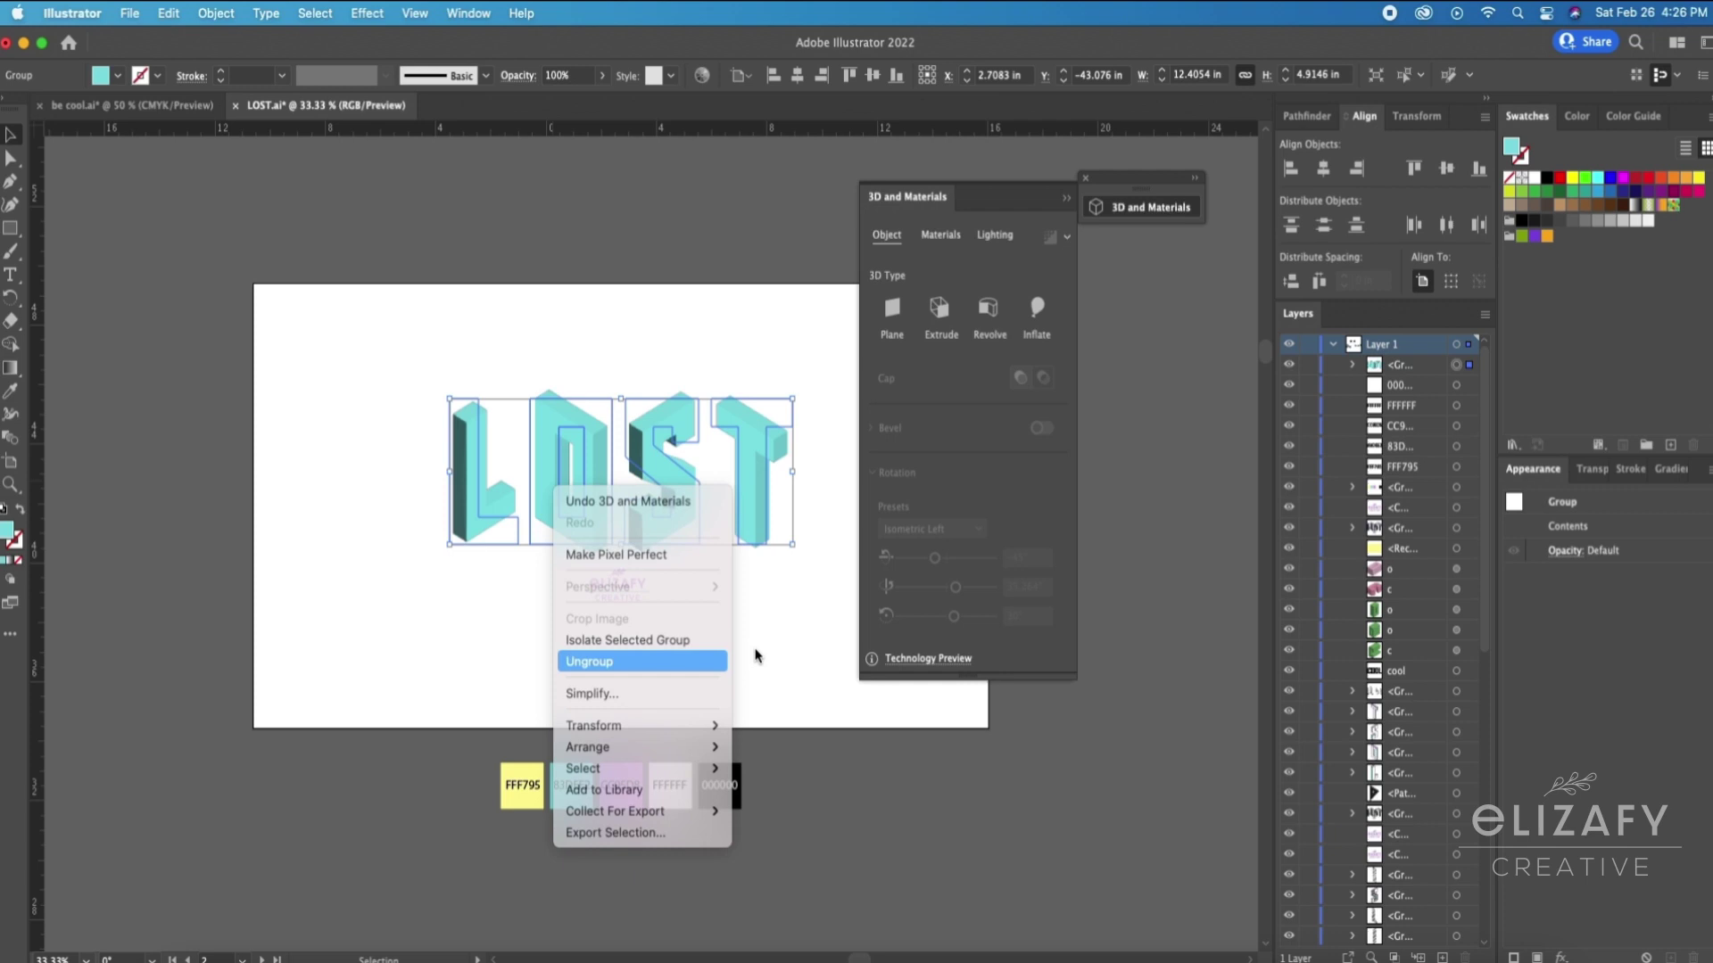
left_click(625, 658)
left_click(829, 624)
left_click(1084, 178)
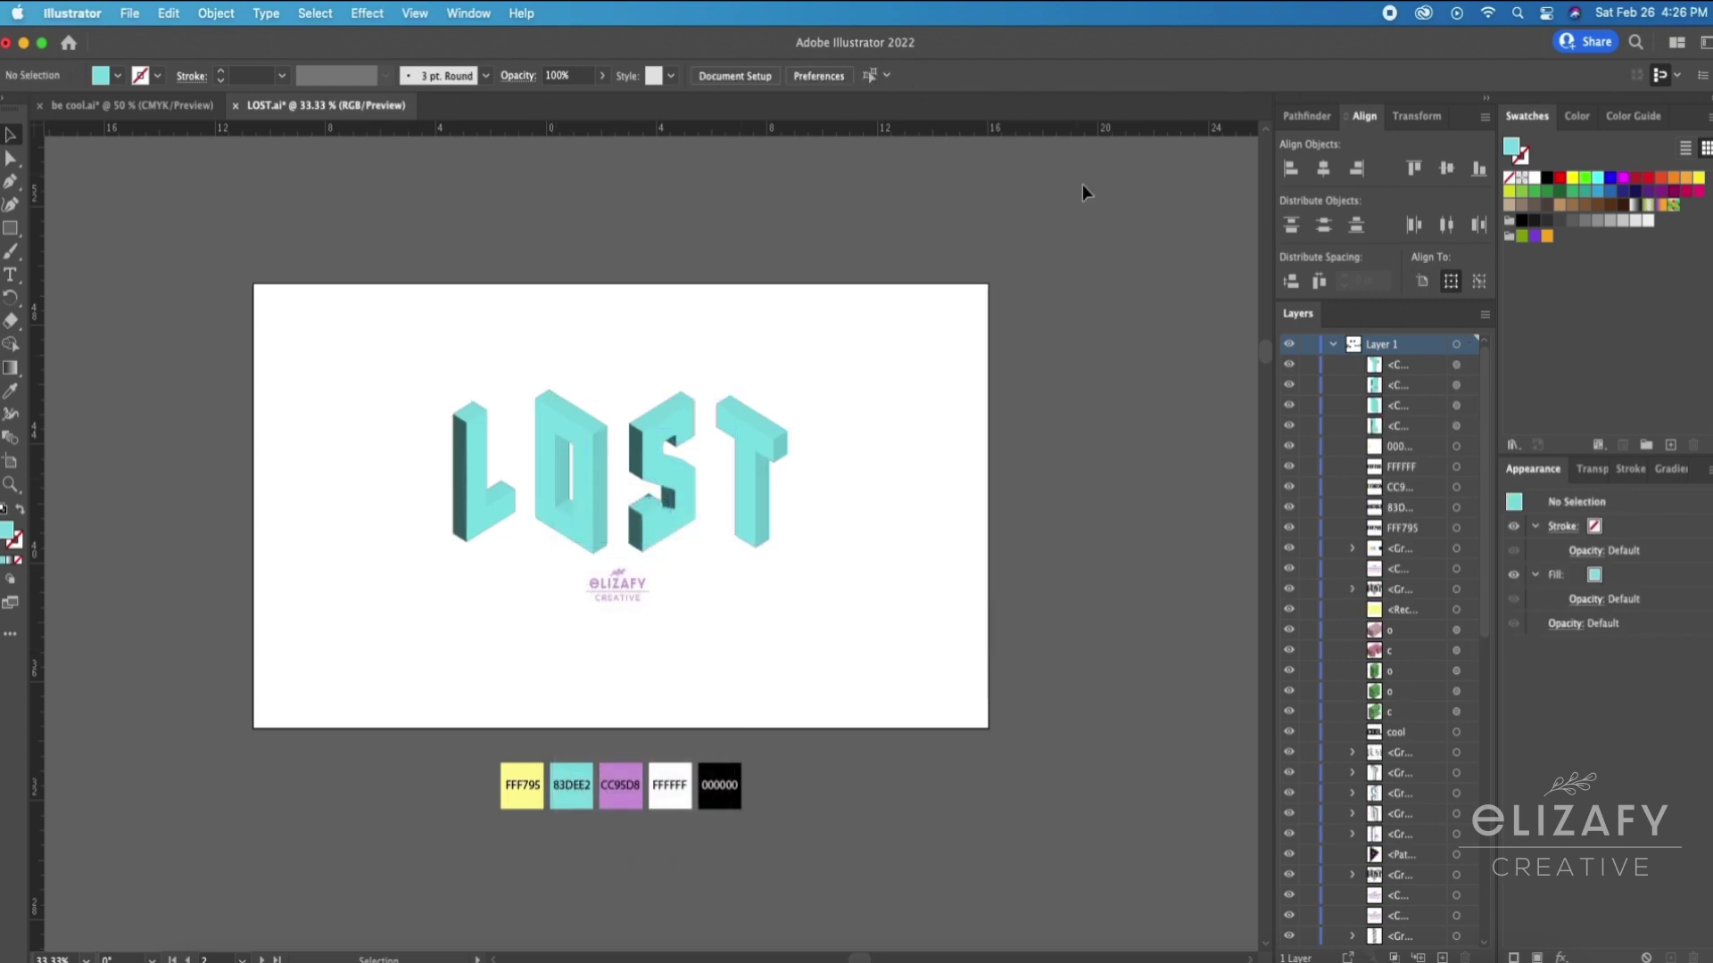
Step: Tighten the word by moving the O, S and T closer to the L, and add a horizontal guide at the L's top
key("z")
left_click_drag(584, 409, 779, 471)
key("v")
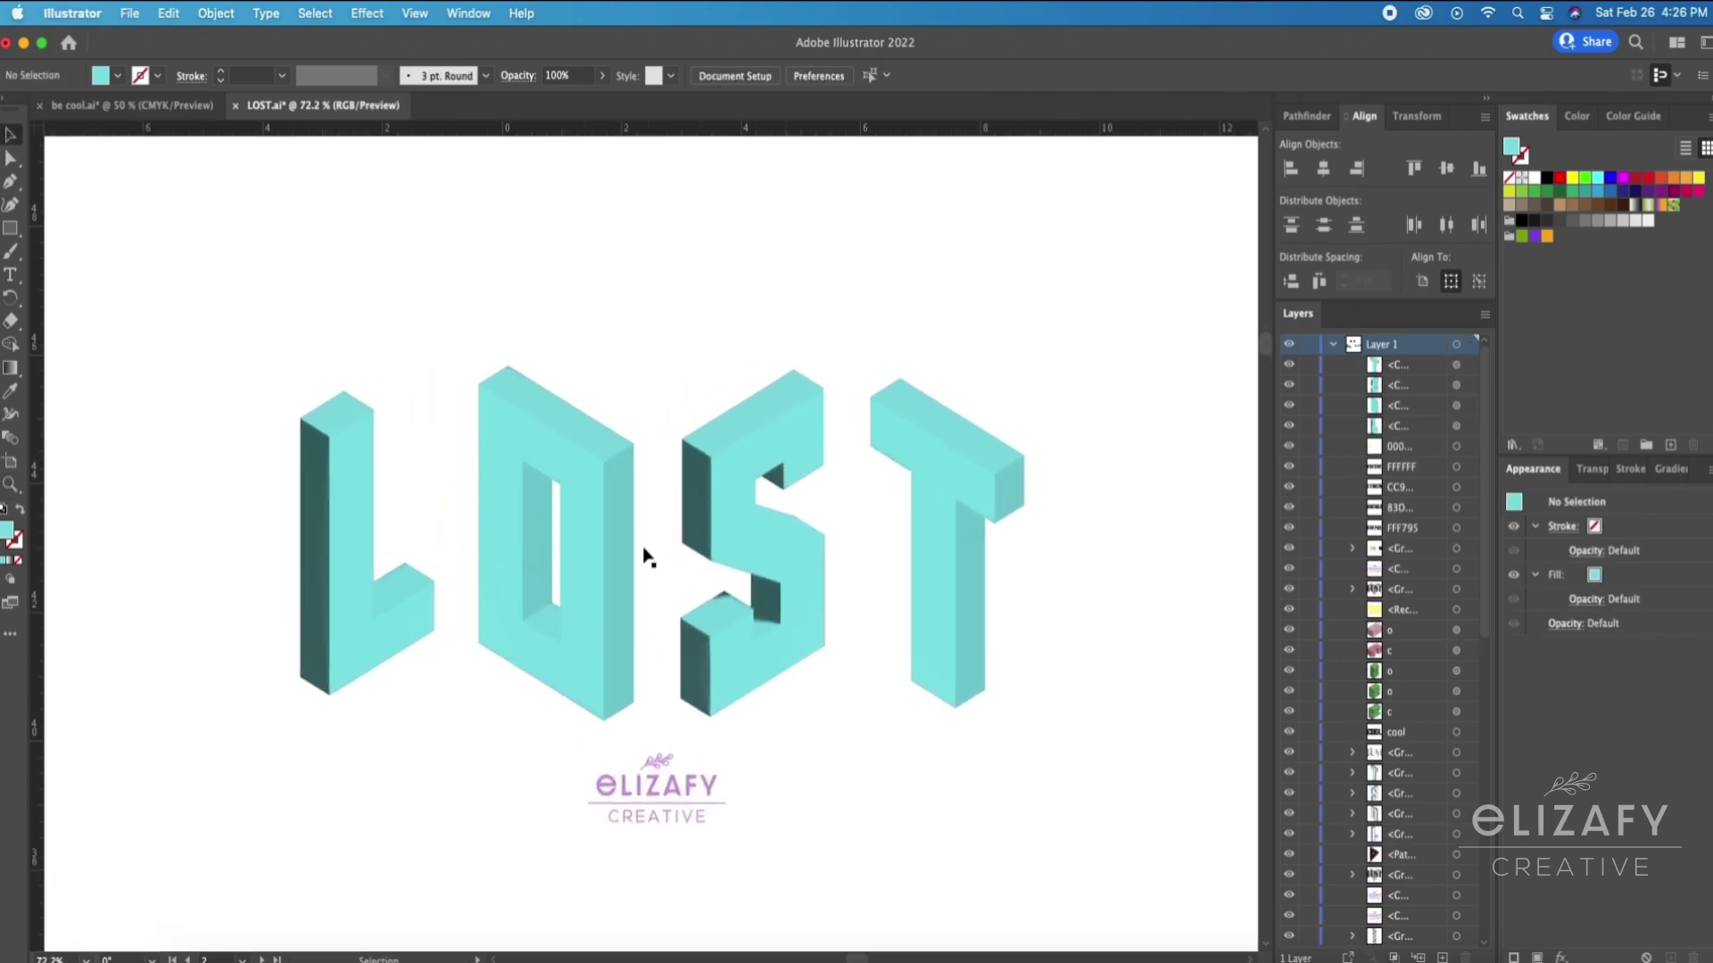
left_click(596, 603)
mouse_move(595, 608)
left_mouse_down()
mouse_move(571, 596)
mouse_move(566, 615)
left_mouse_up()
left_click_drag(793, 581, 725, 585)
left_click_drag(944, 535, 847, 546)
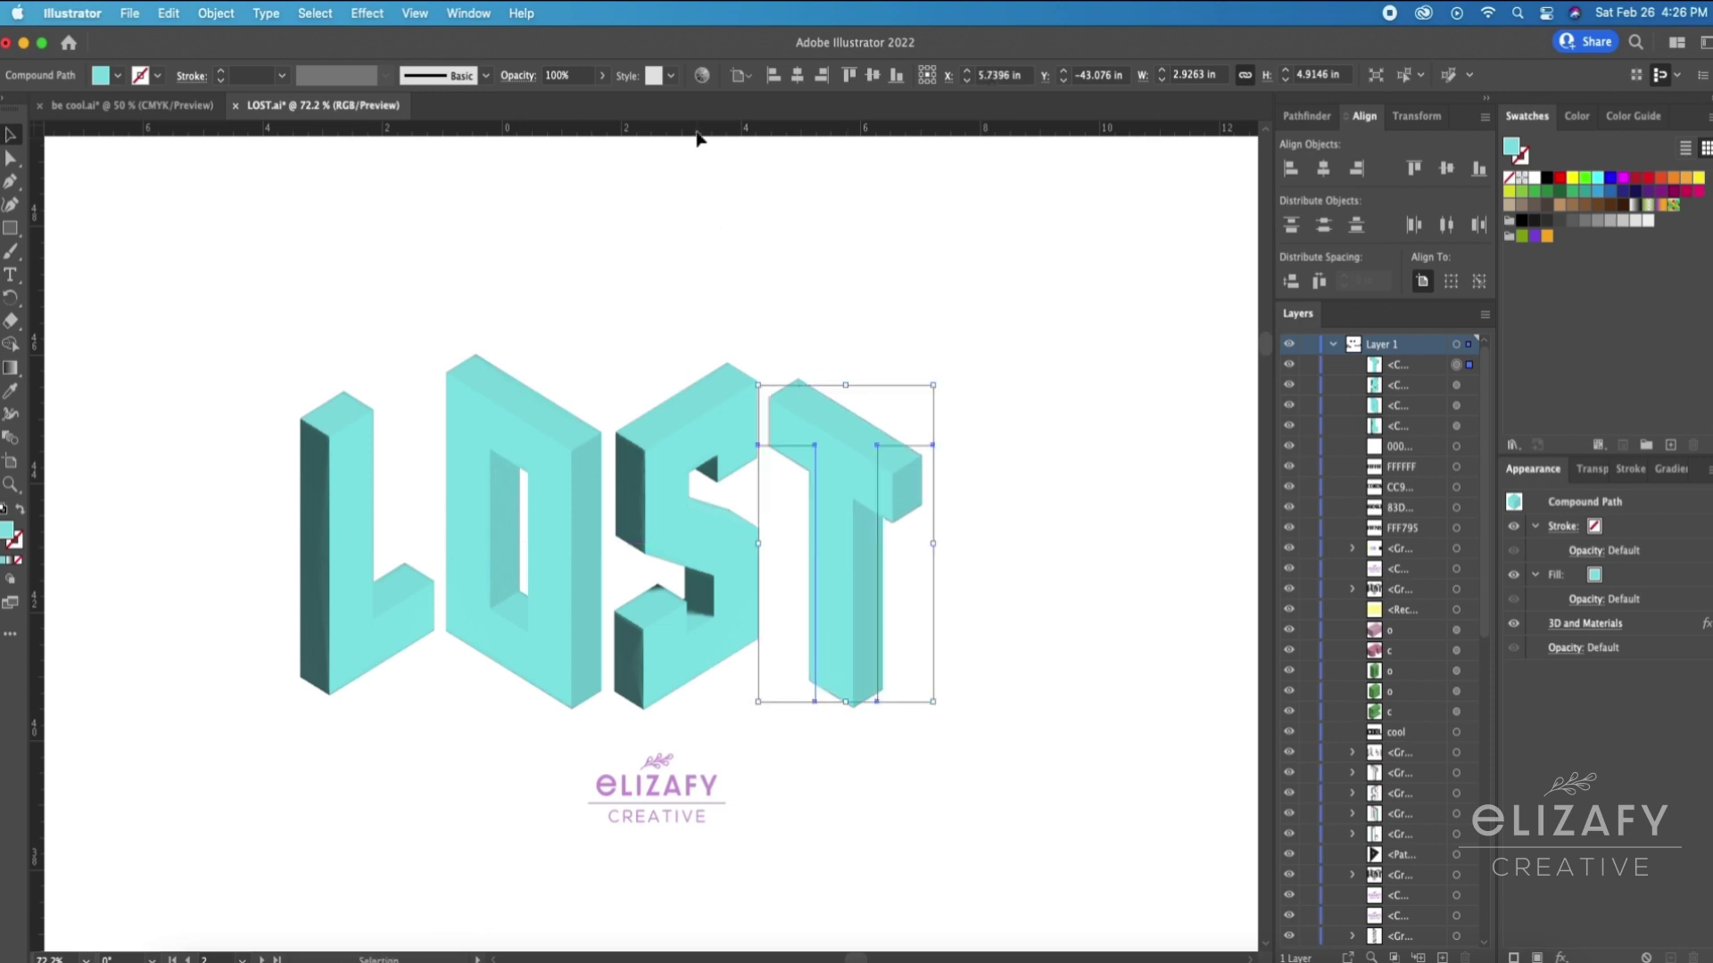
left_click_drag(699, 130, 680, 394)
Step: Expand the appearance of all four extruded letters
key("super+minus")
key("super+minus")
key("super+minus")
left_click_drag(847, 562, 294, 394)
left_click(230, 13)
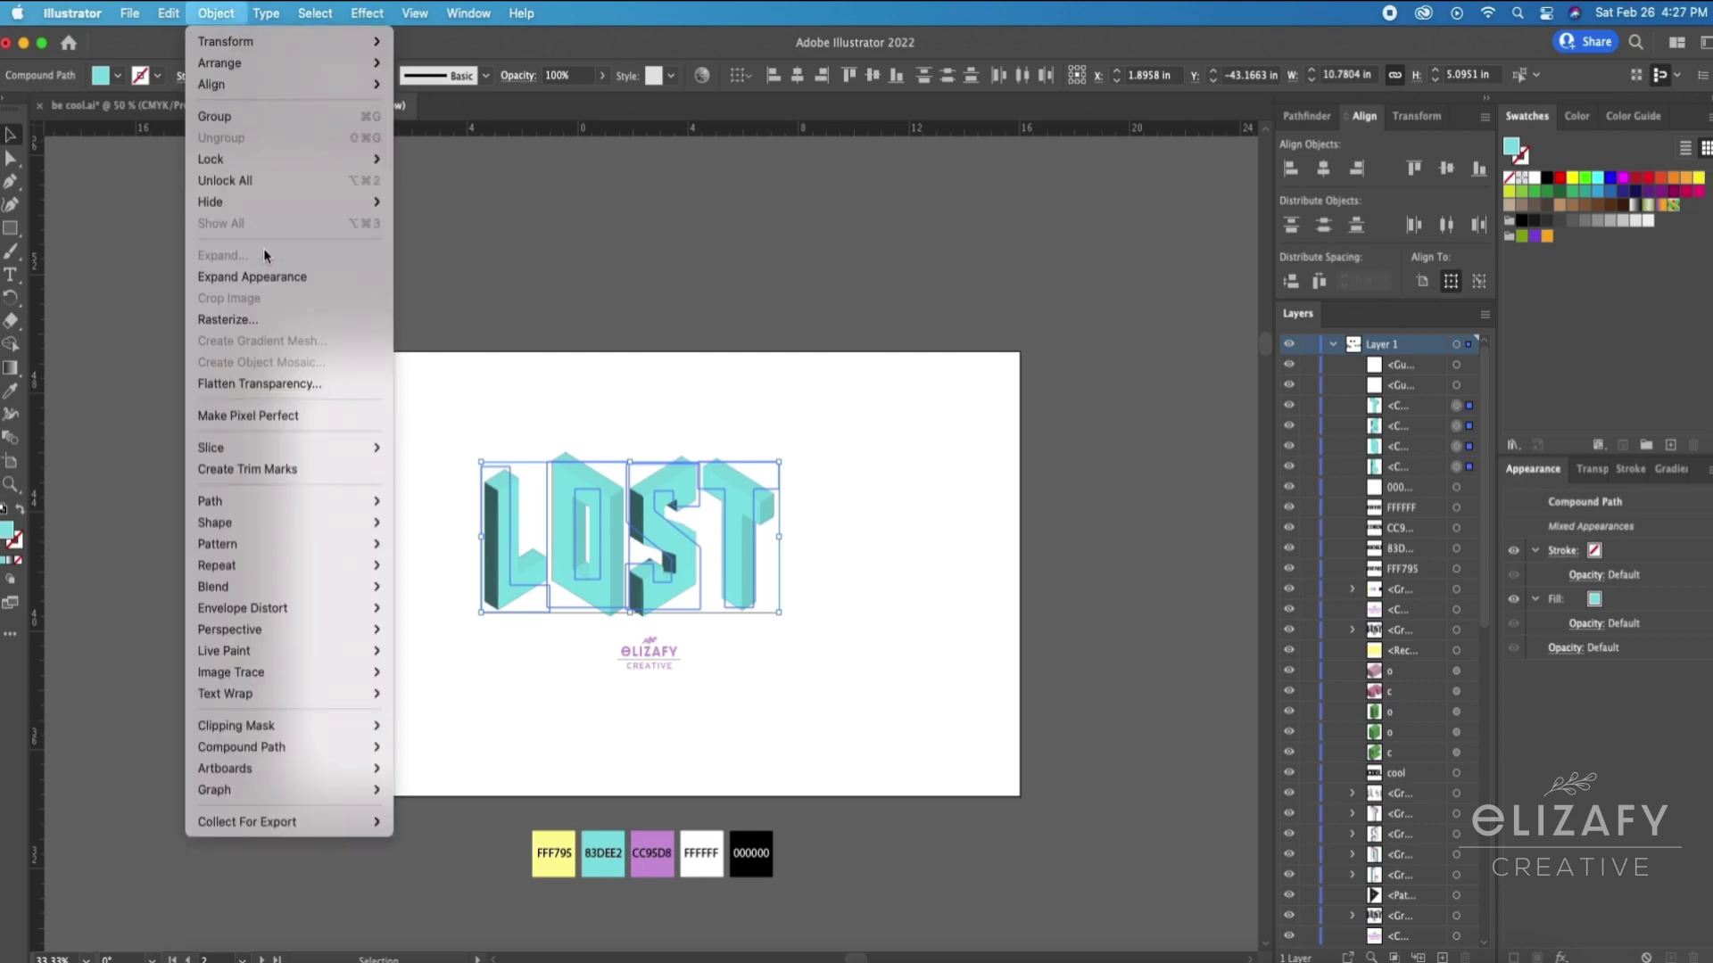
left_click(254, 276)
left_click(546, 344)
Step: Move the filled non-native art of all four letters upward, away from their outline paths
key("a")
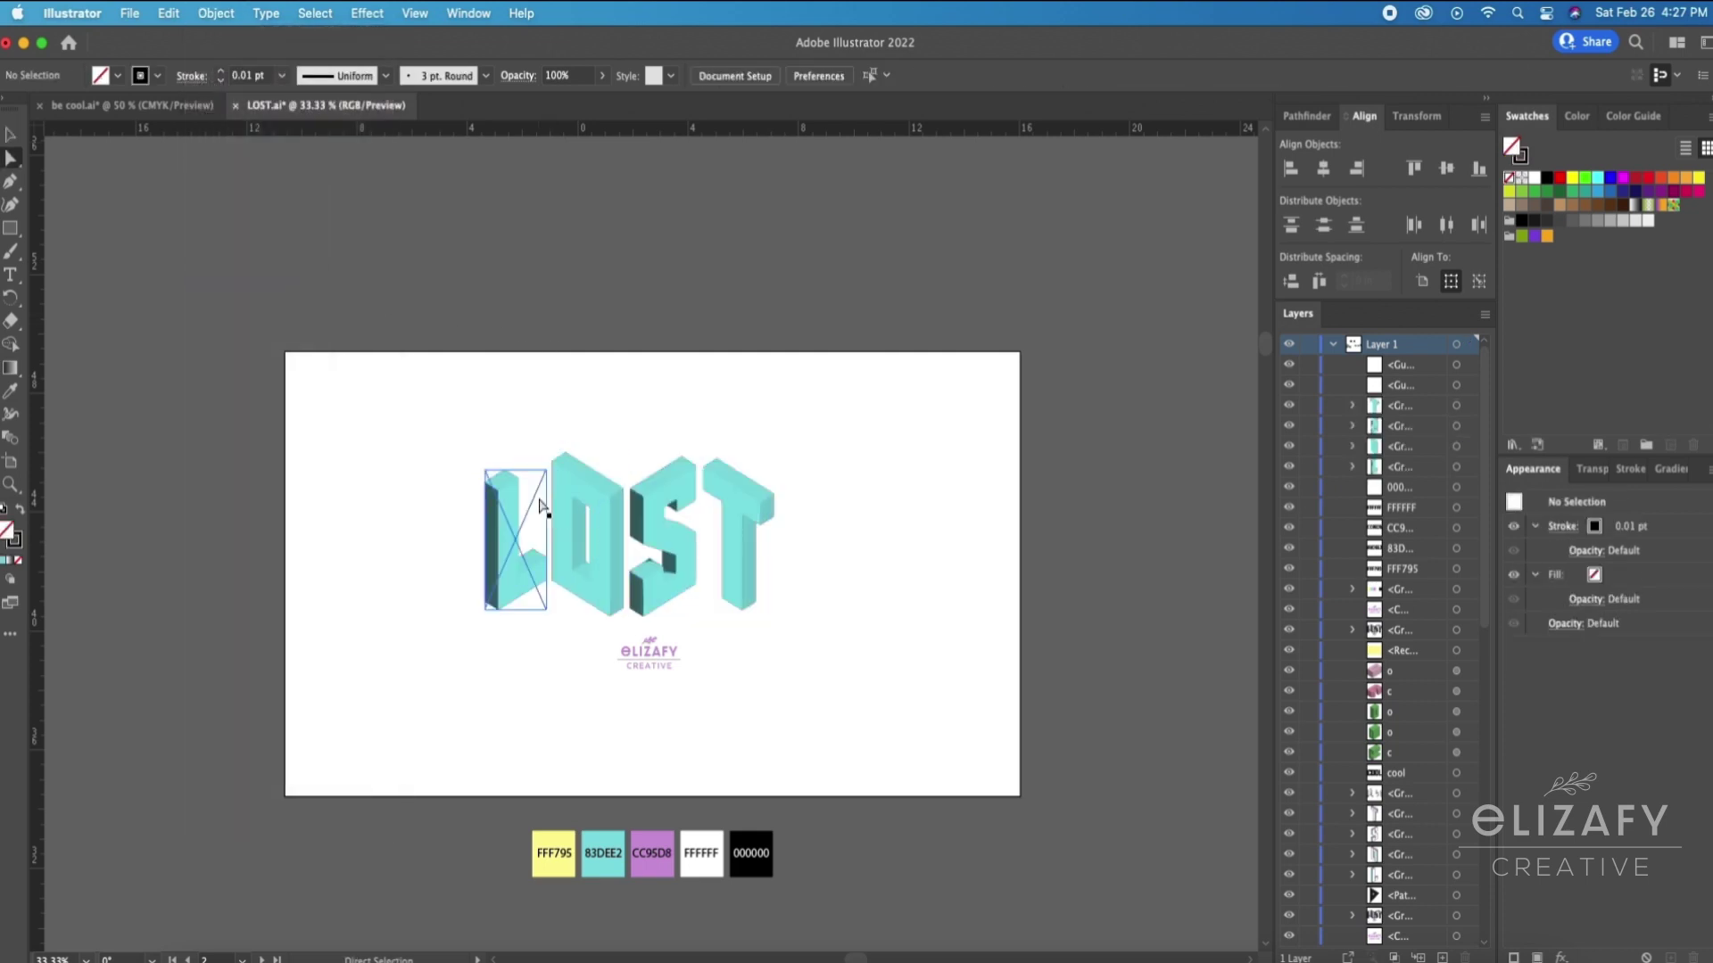
left_click(539, 503)
left_click(618, 467, "shift")
left_click(761, 478, "shift")
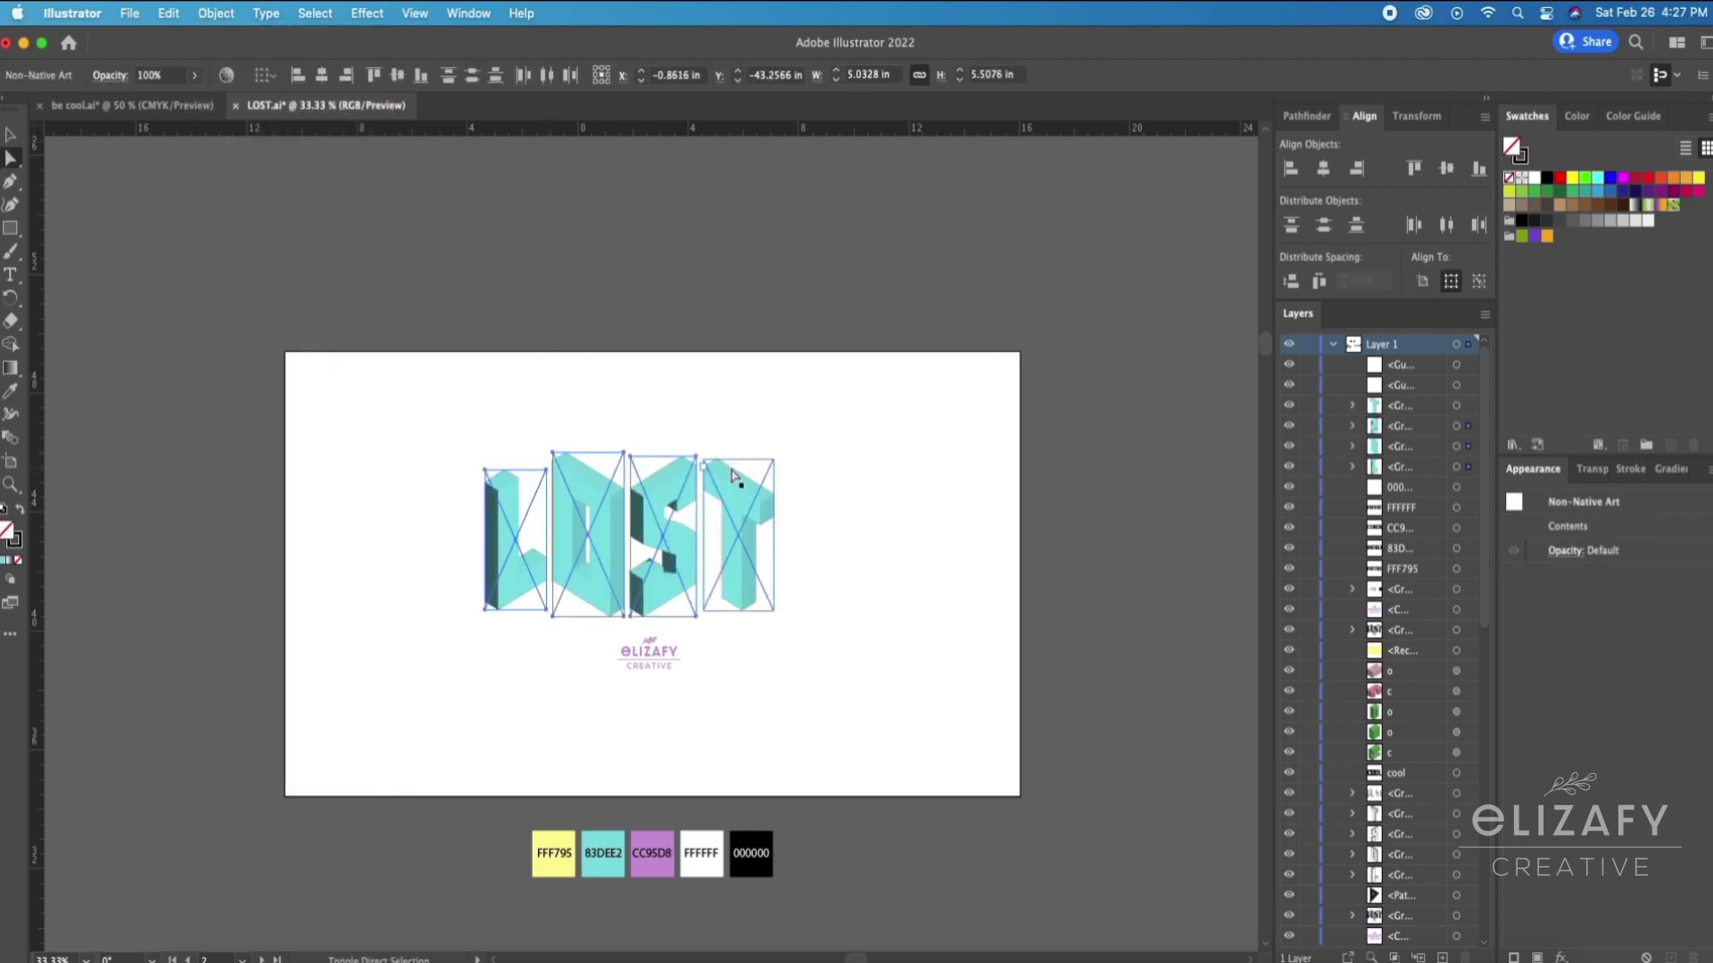
left_click_drag(761, 478, 770, 193)
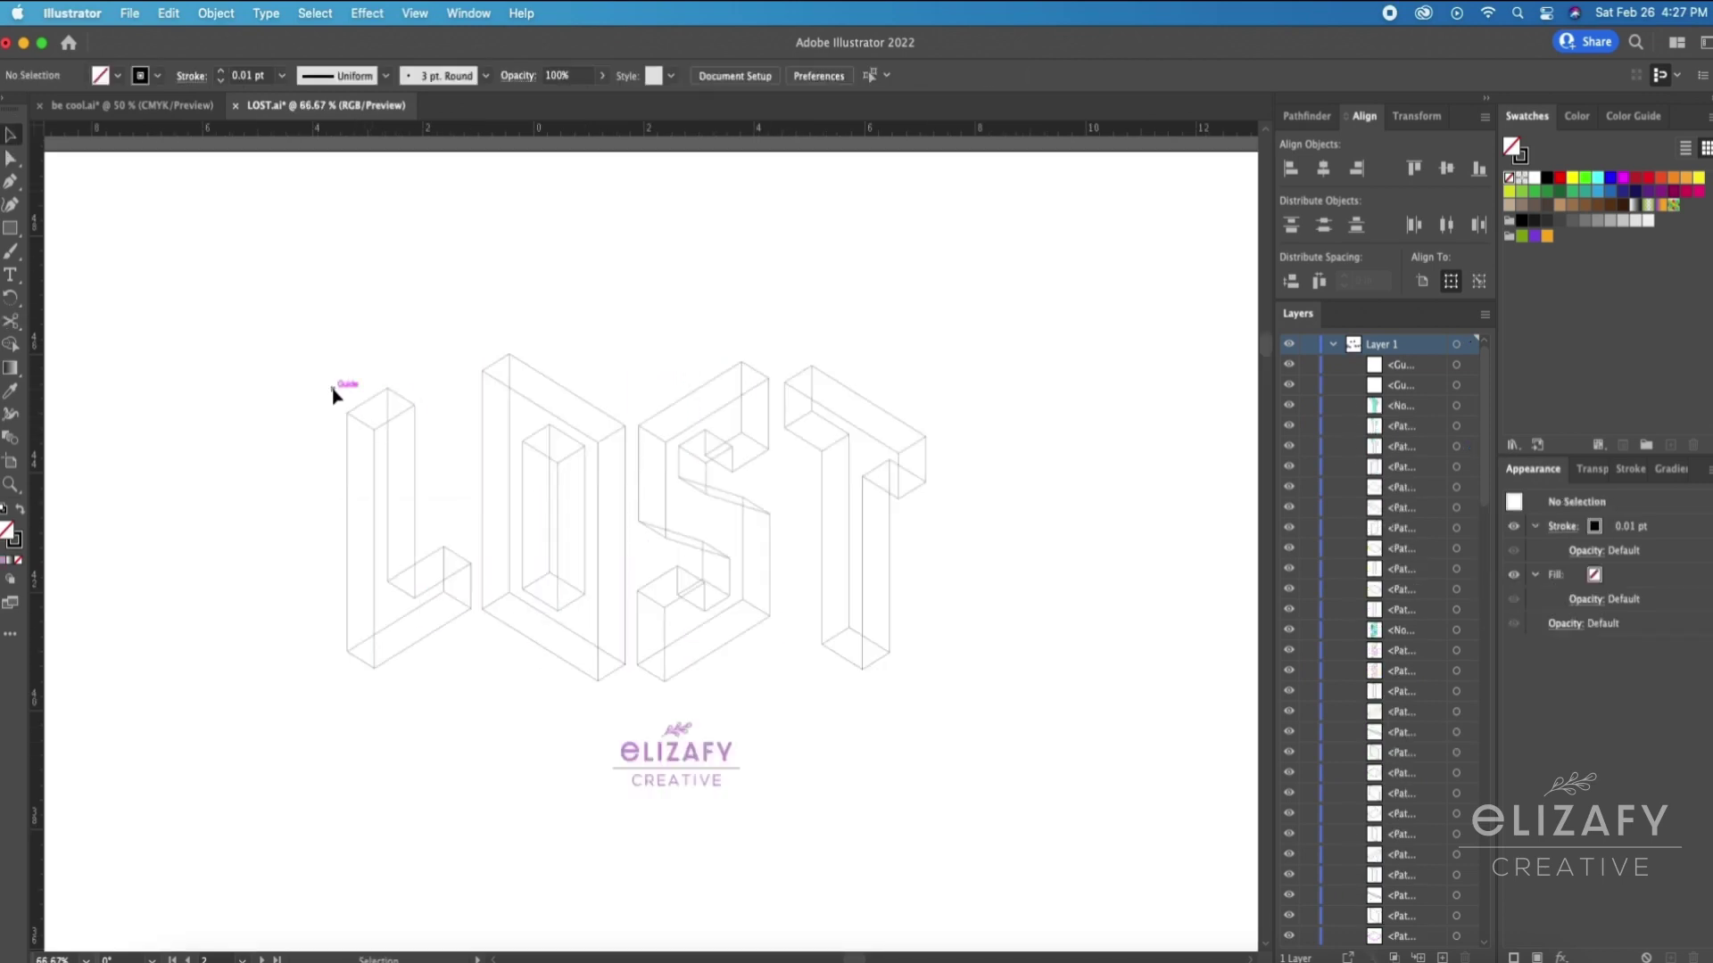
Step: Merge the L's overlapping outline regions into clean top, front and side faces with the Shape Builder tool
left_click_drag(332, 388, 451, 661)
key("a")
key("super+equal")
key("super+equal")
key("v")
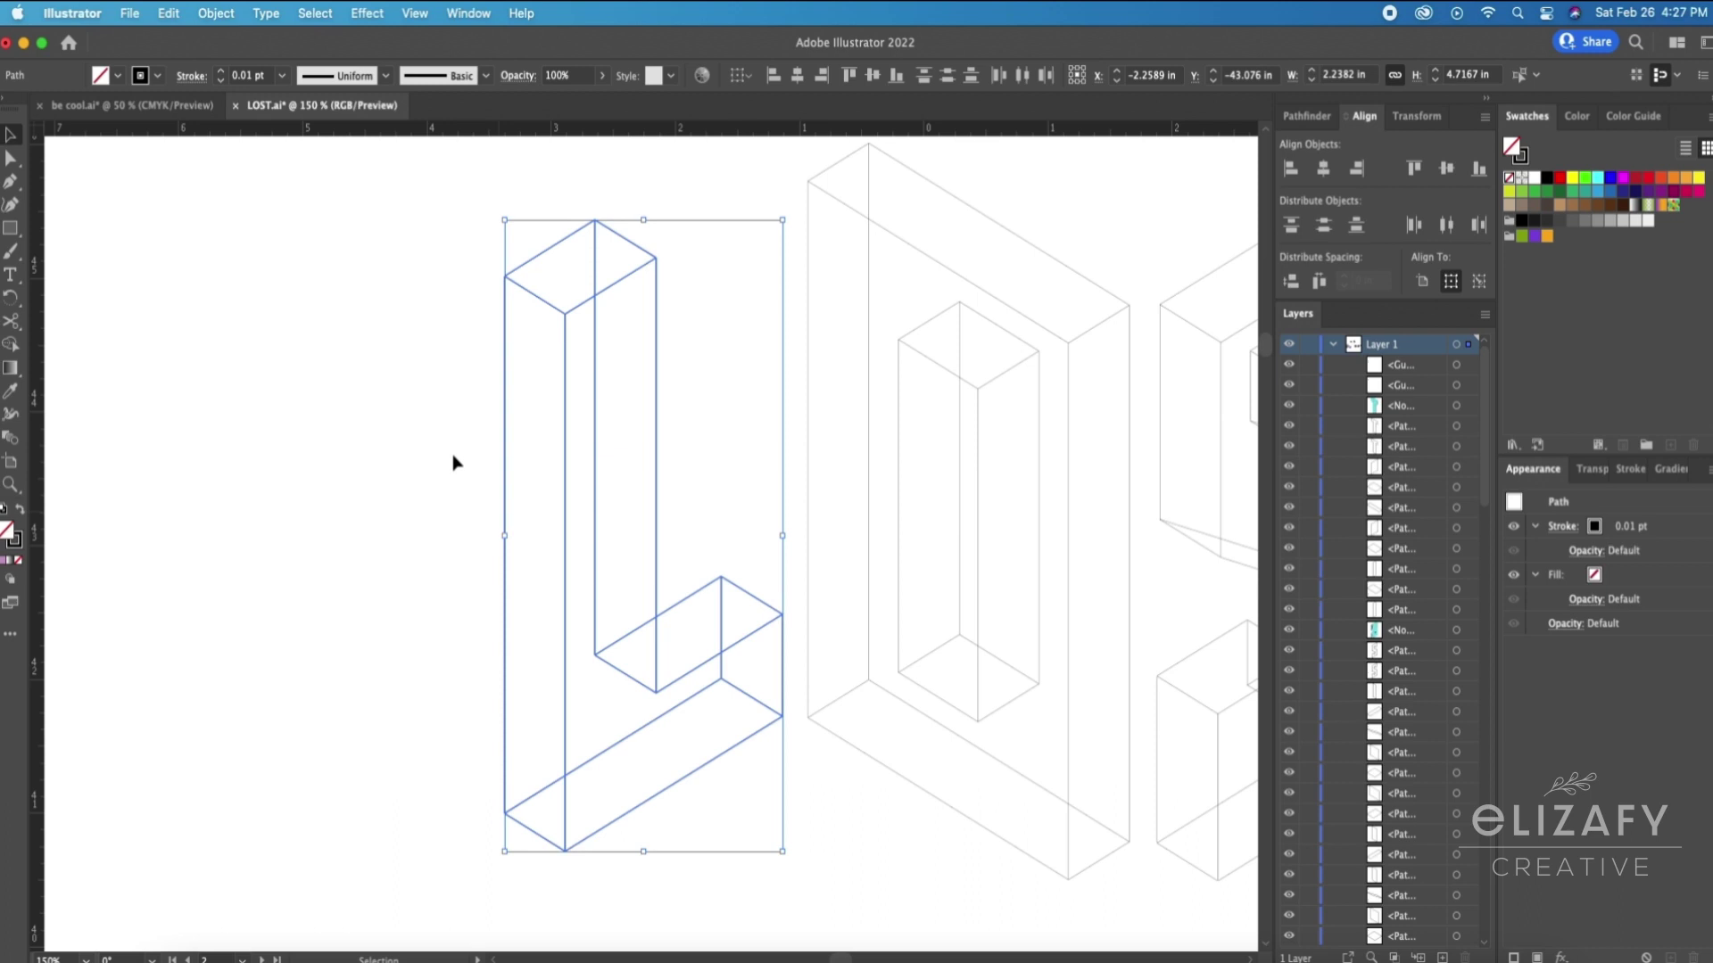
left_click(11, 343)
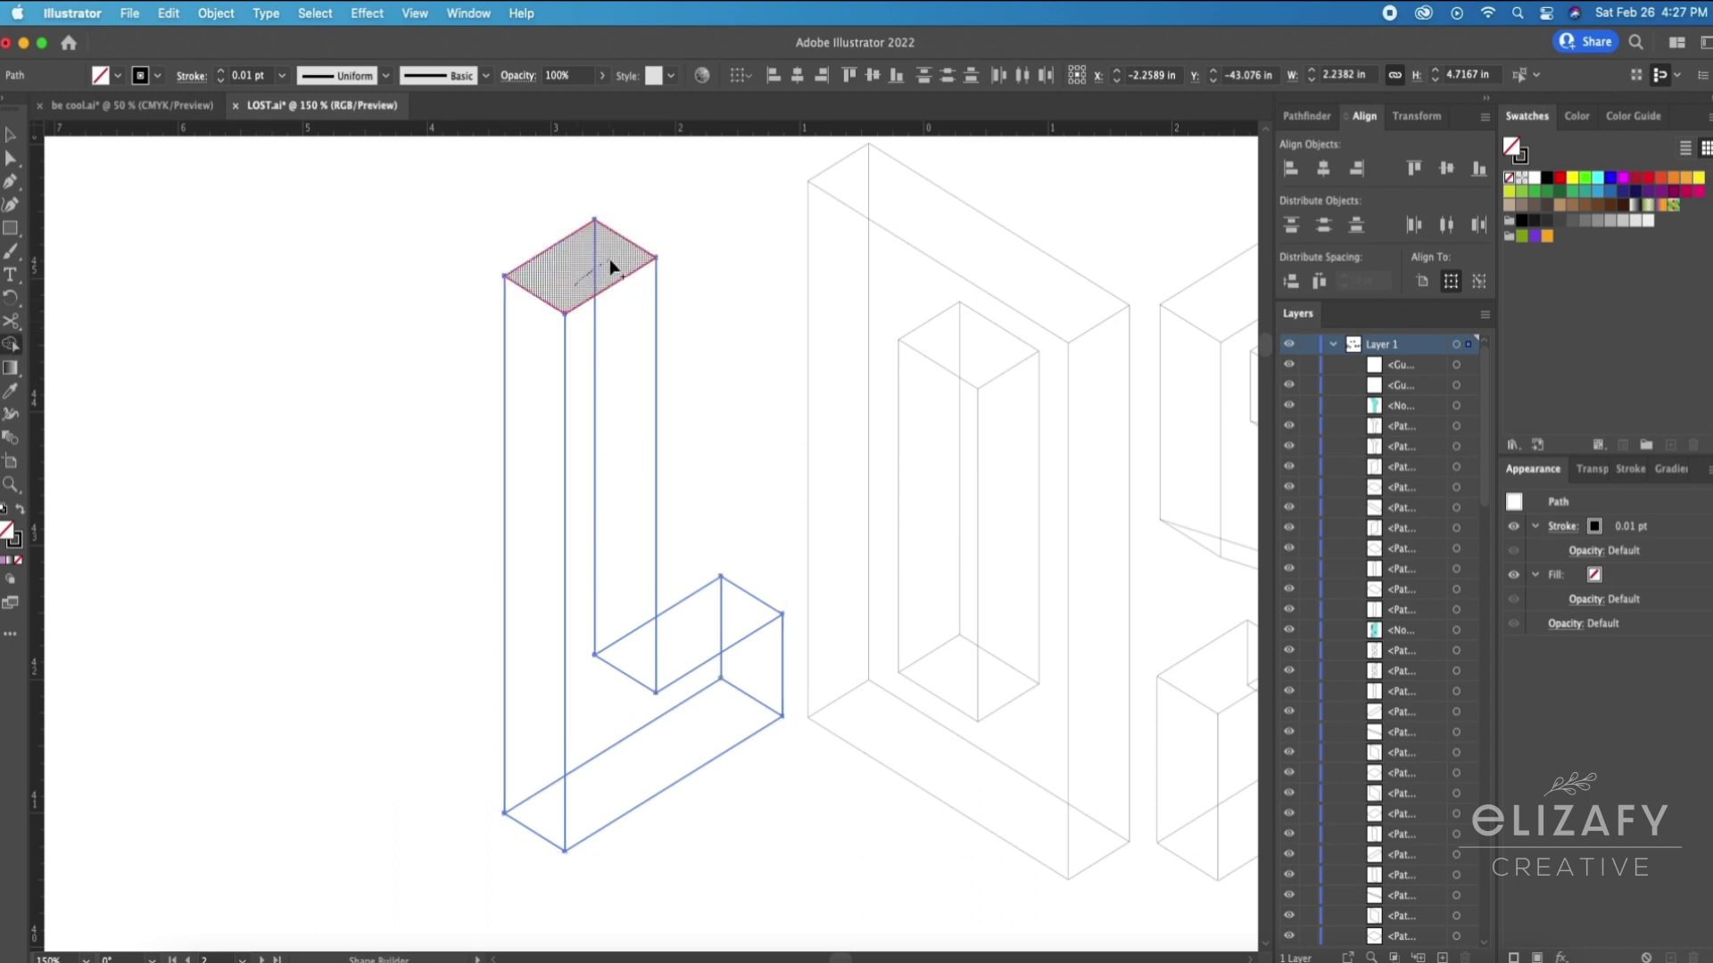
left_click_drag(610, 261, 616, 258)
mouse_move(587, 435)
left_mouse_down()
mouse_move(635, 544)
mouse_move(630, 578)
left_mouse_up()
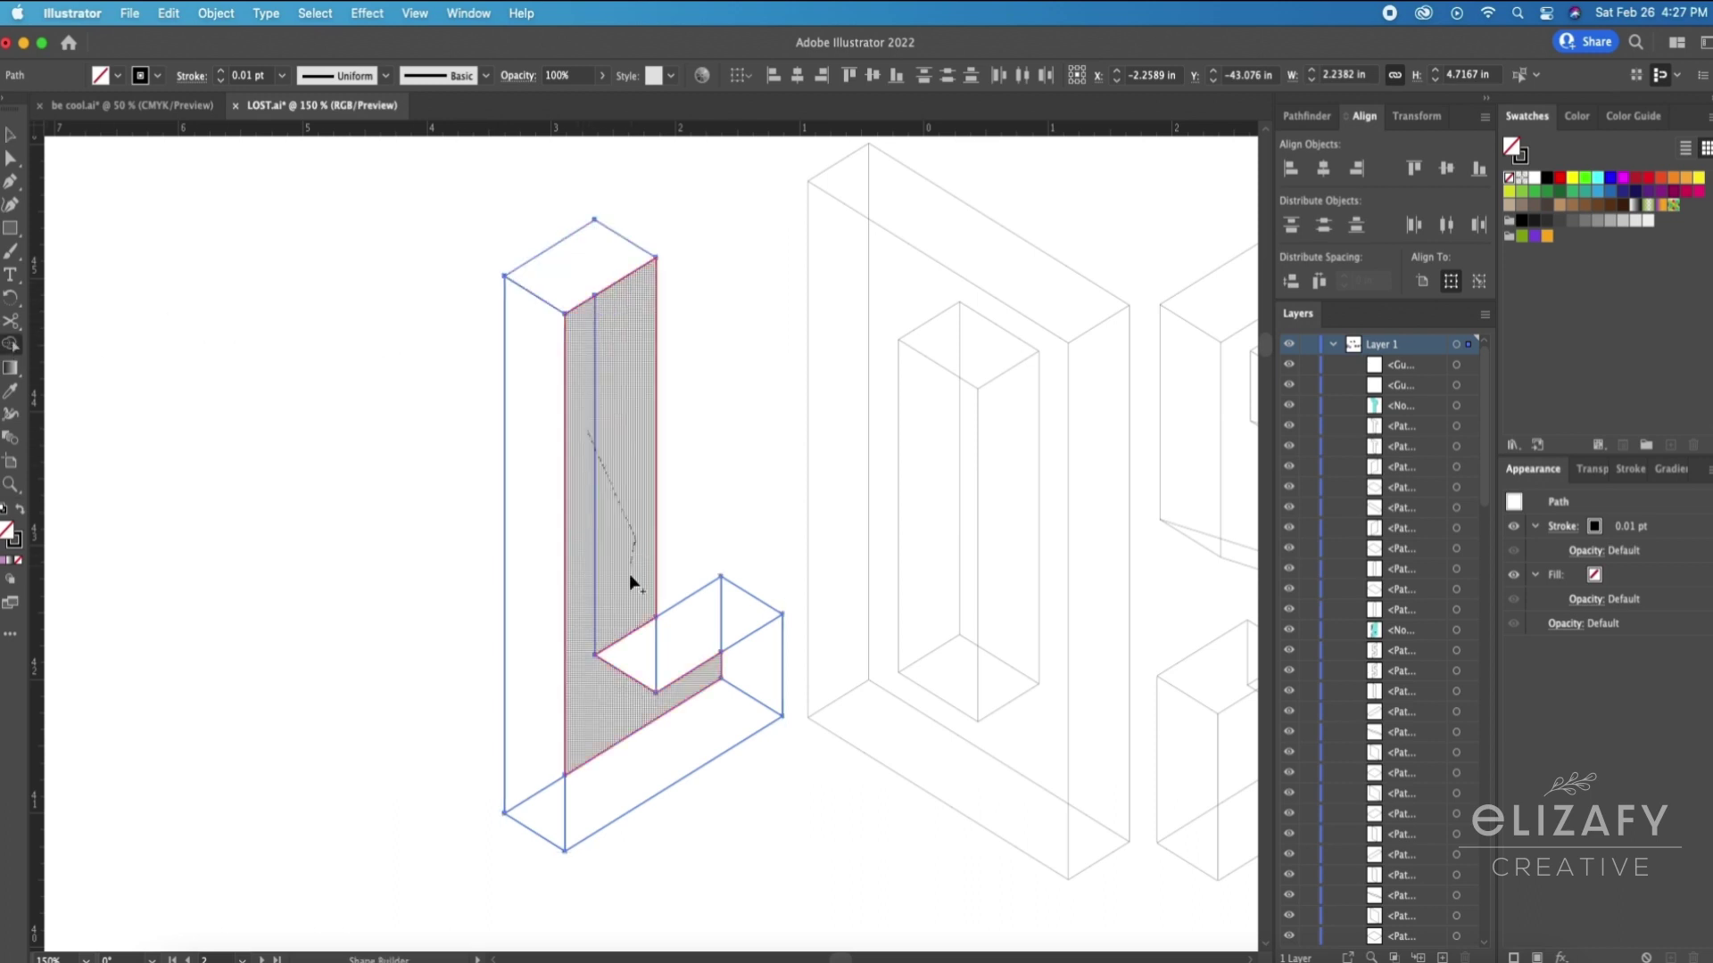
left_click_drag(638, 667, 750, 615)
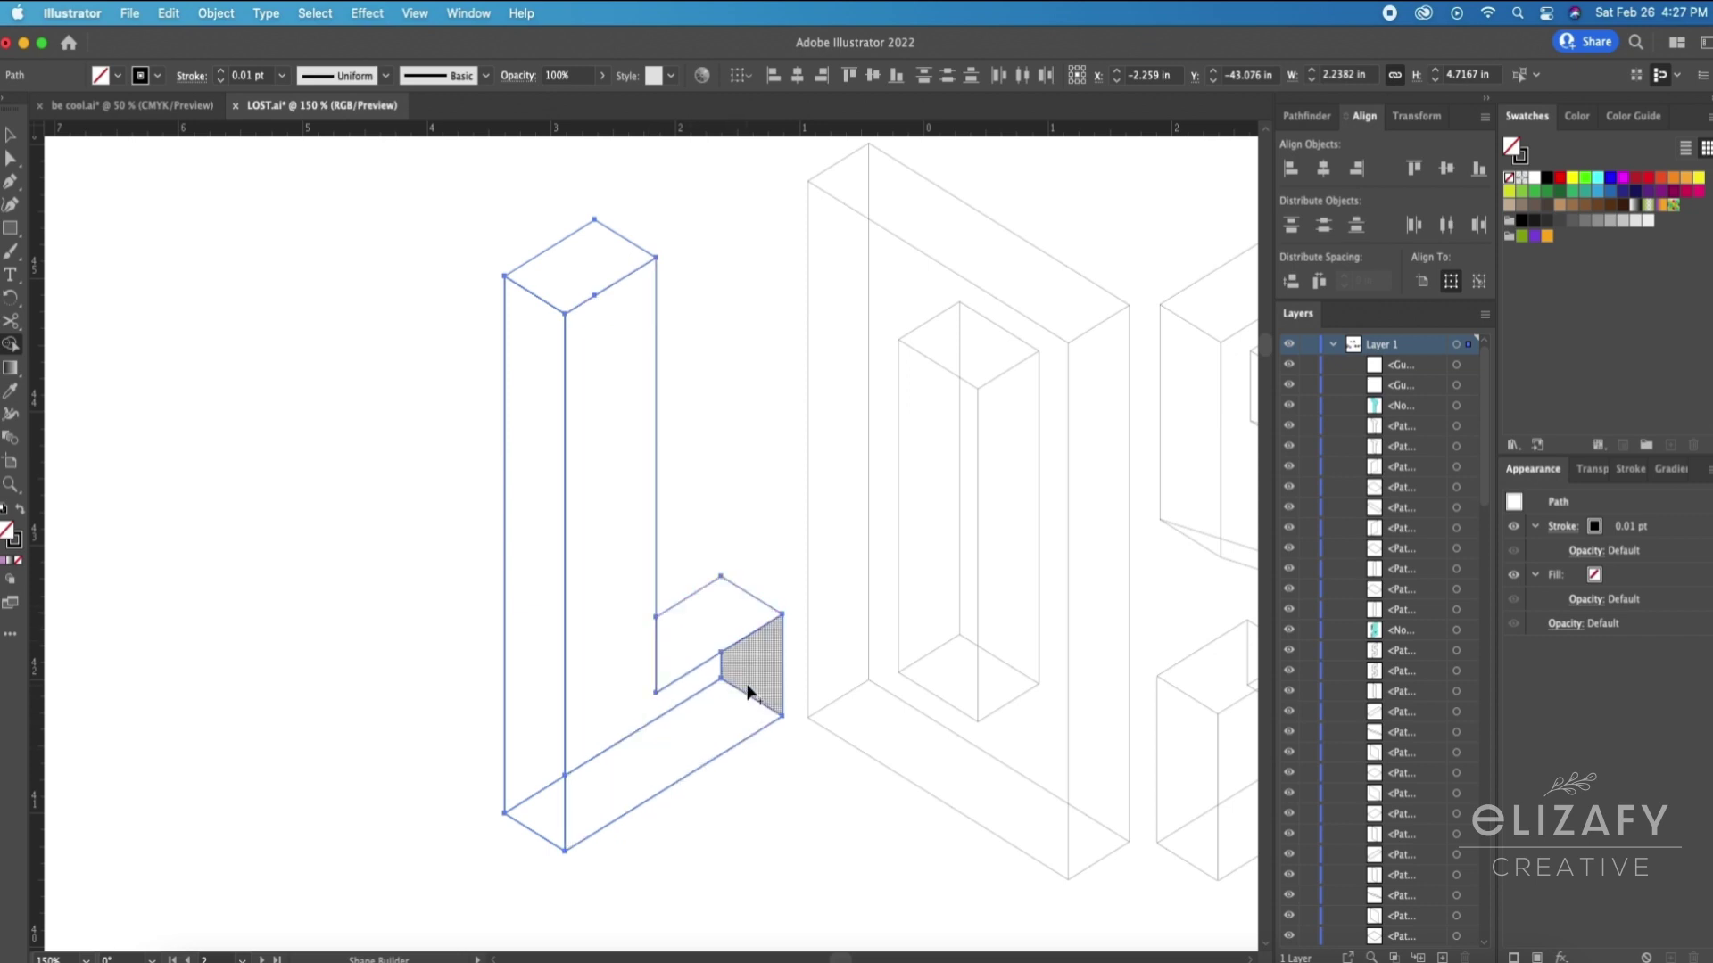
left_click_drag(728, 685, 638, 784)
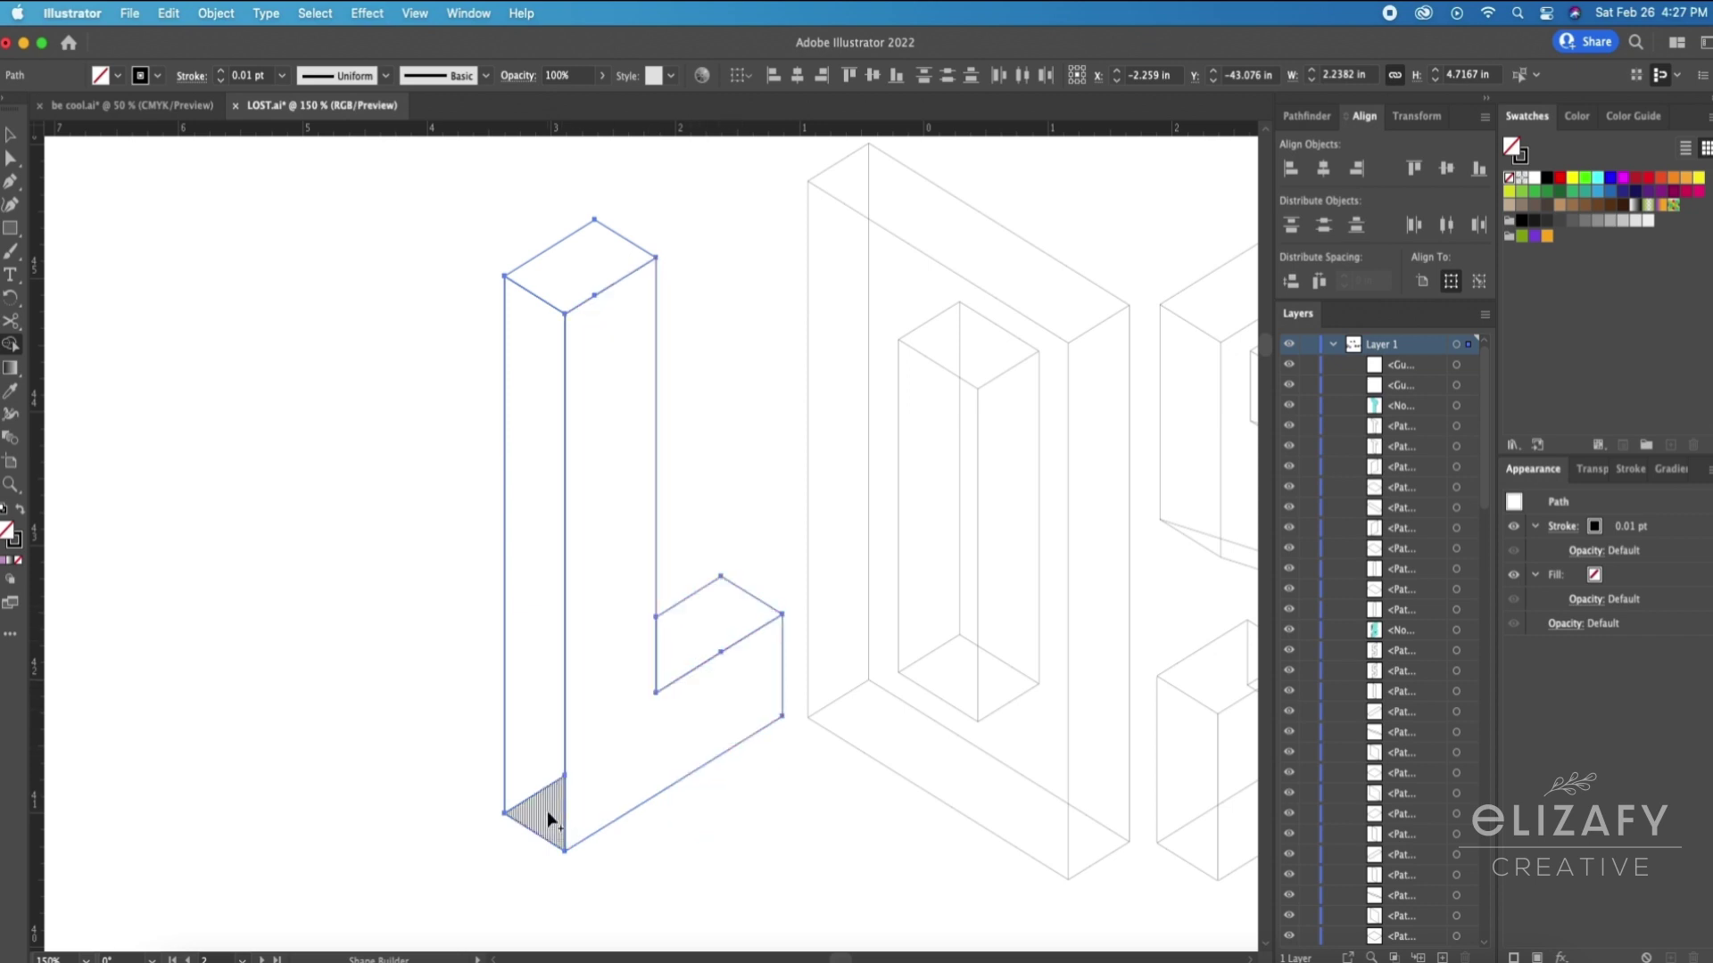
Step: Select the O's outlines and merge the overlapping regions of its frame and inner opening with the Shape Builder tool
key("space")
left_click_drag(868, 673, 365, 691)
key("v")
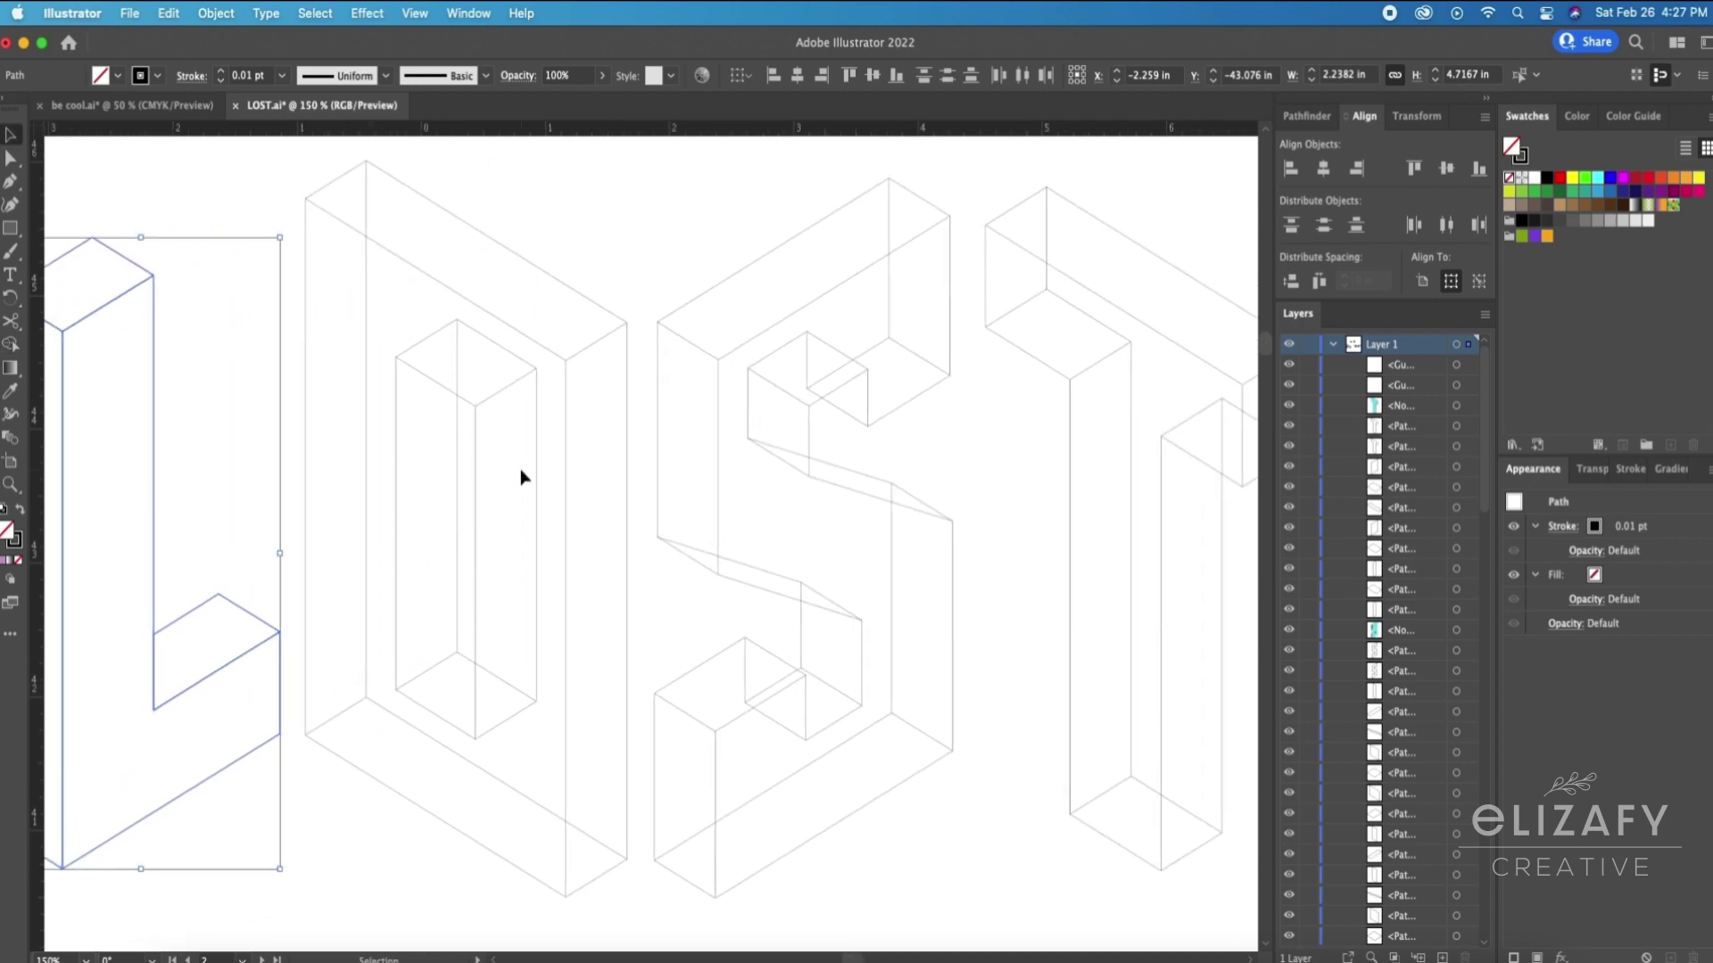
left_click_drag(294, 192, 440, 470)
key("shift+m")
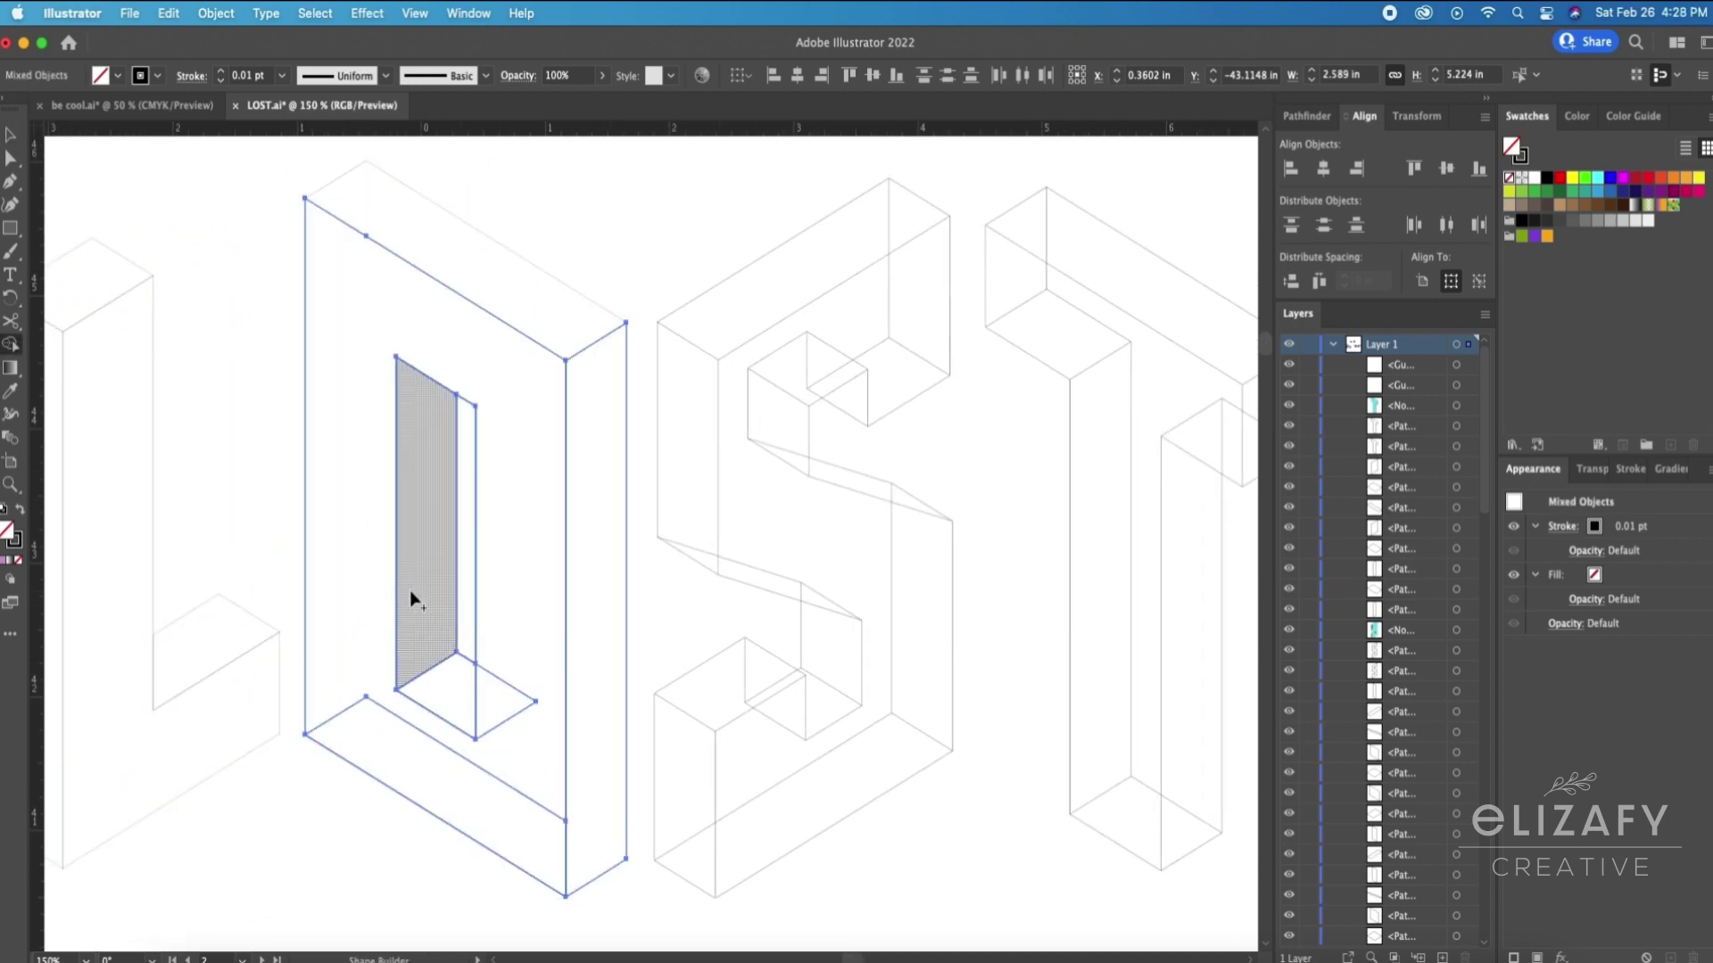
left_click_drag(432, 593, 468, 623)
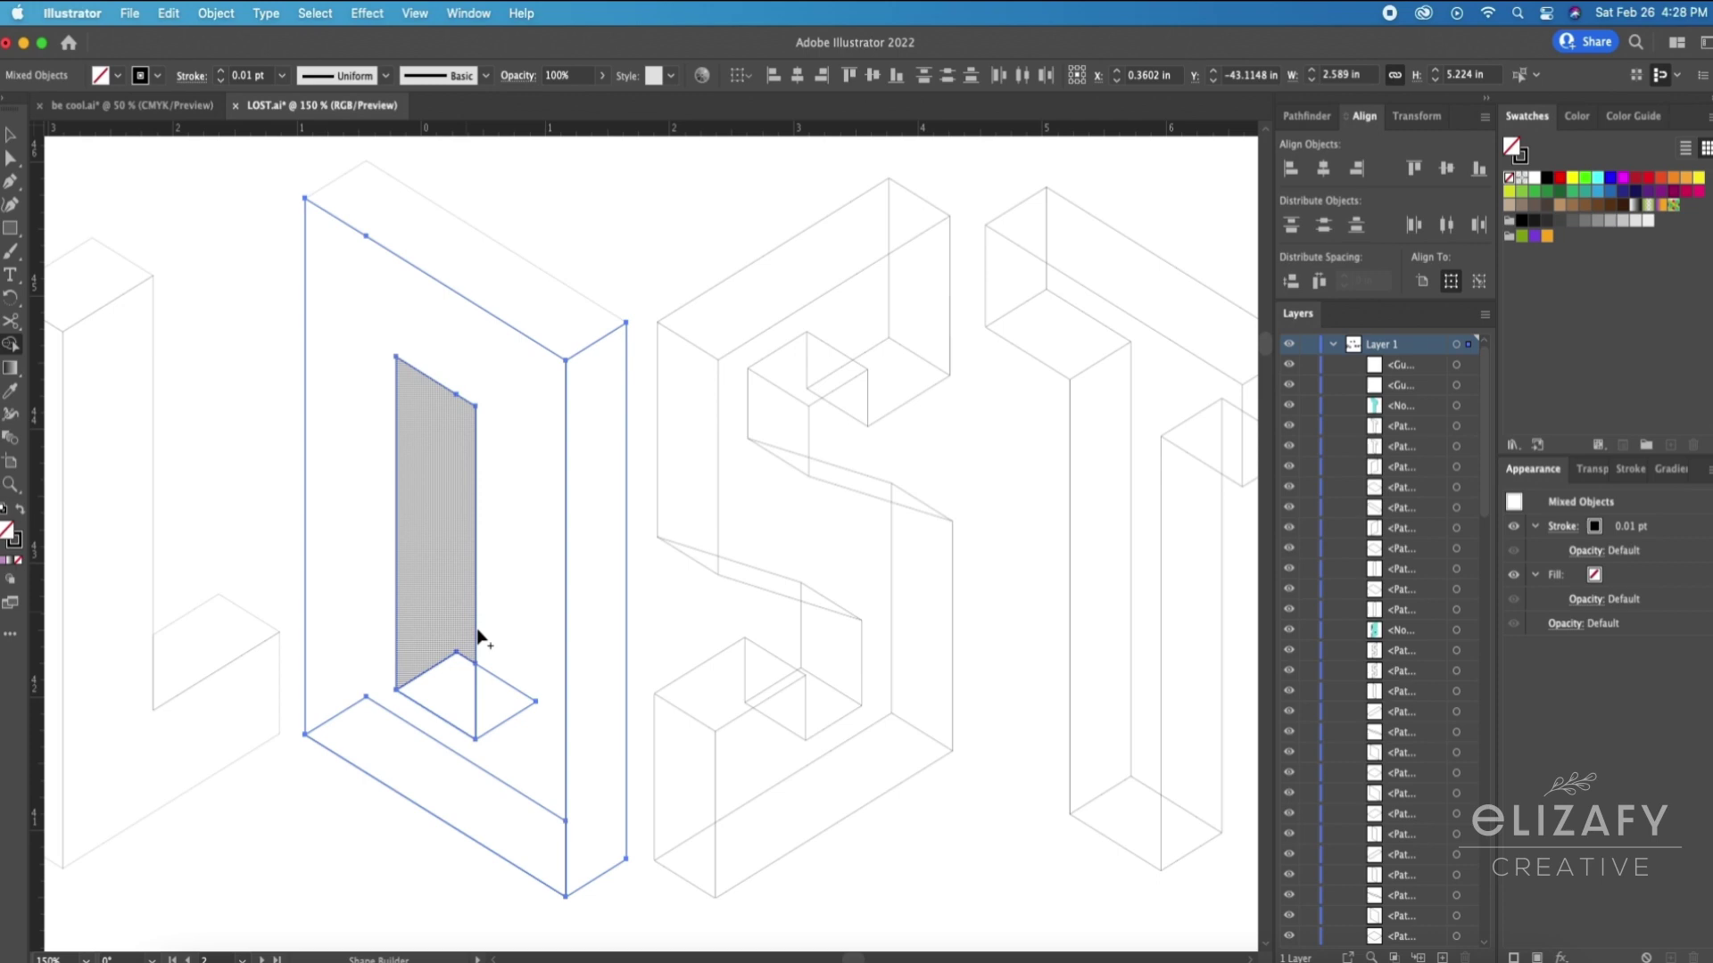
left_click_drag(491, 688, 523, 680)
left_click_drag(413, 718, 428, 769)
Step: Select the S's outlines and combine their overlapping regions into clean visible faces with the Shape Builder tool
key("v")
key("space")
left_click_drag(851, 605, 460, 581)
left_click_drag(276, 201, 446, 660)
key("shift+m")
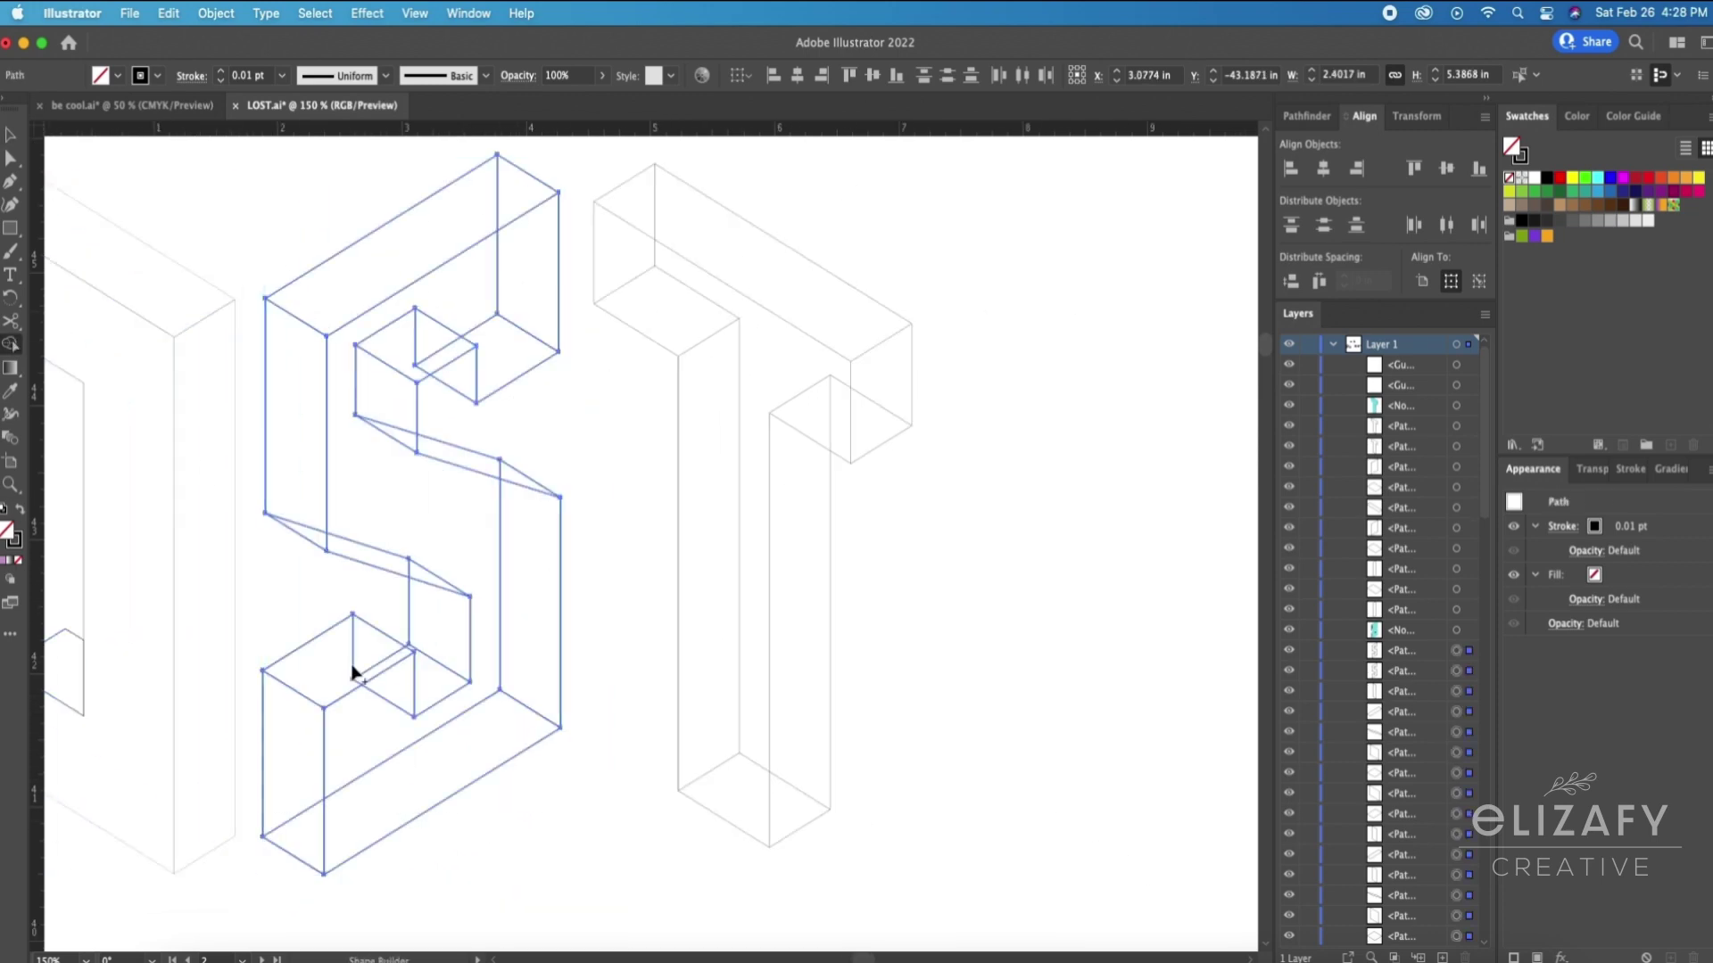
mouse_move(375, 736)
left_mouse_down()
mouse_move(399, 685)
mouse_move(406, 780)
left_mouse_up()
mouse_move(413, 574)
left_mouse_down()
mouse_move(311, 529)
mouse_move(356, 550)
mouse_move(380, 408)
mouse_move(526, 308)
left_mouse_up()
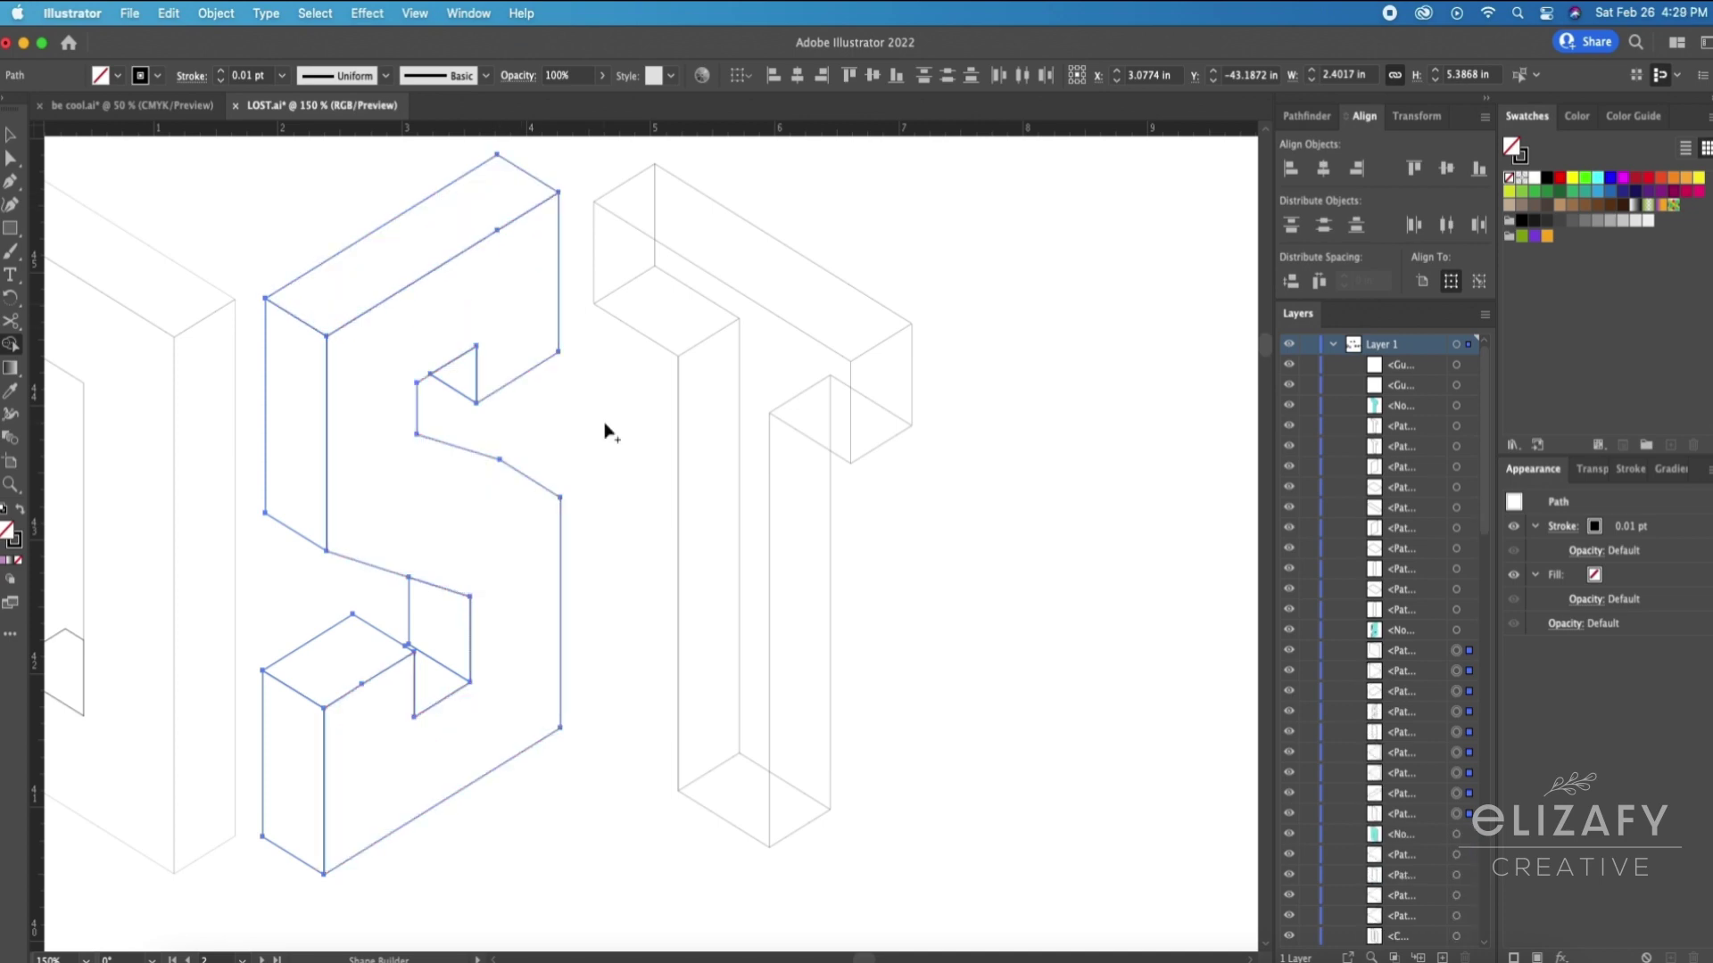
Step: Select the T's outlines and clean up their overlapping regions with the Shape Builder tool
key("space")
left_click_drag(905, 694, 693, 699)
key("v")
left_click(12, 344)
mouse_move(713, 768)
left_mouse_down()
mouse_move(446, 258)
mouse_move(566, 451)
mouse_move(547, 700)
mouse_move(533, 692)
mouse_move(480, 330)
left_mouse_up()
left_click(12, 345)
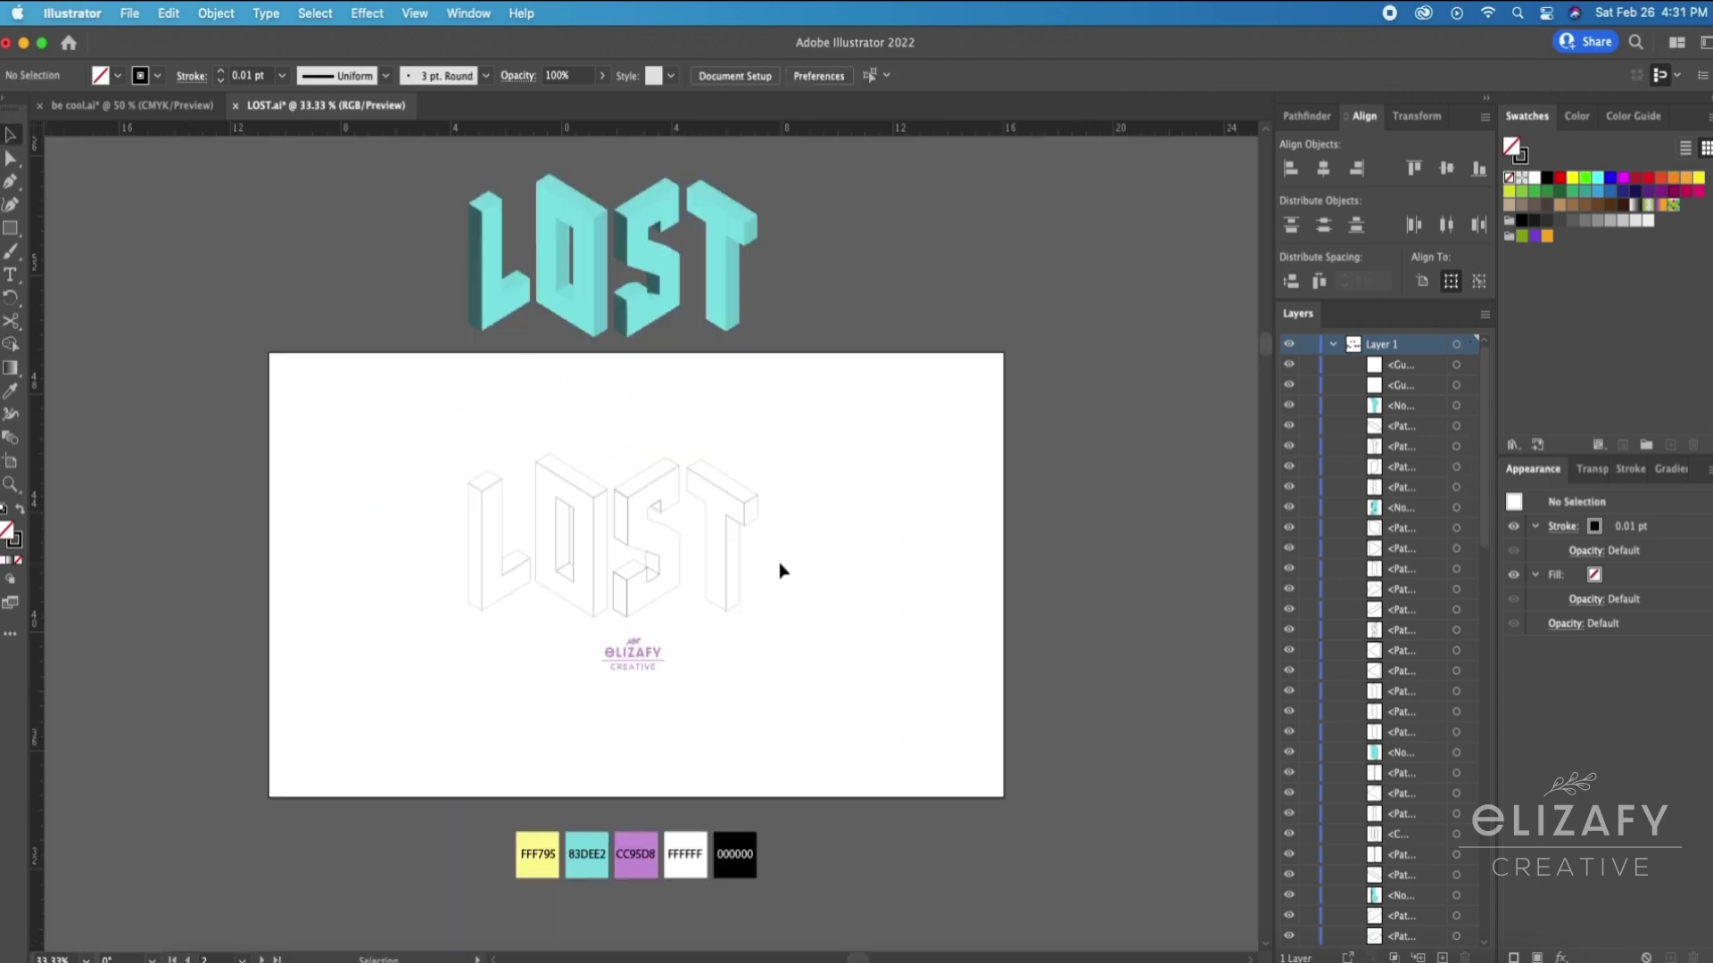
Step: Give all the outlined LOST letter shapes on the artboard a white fill and deselect them
left_click_drag(794, 611, 368, 462)
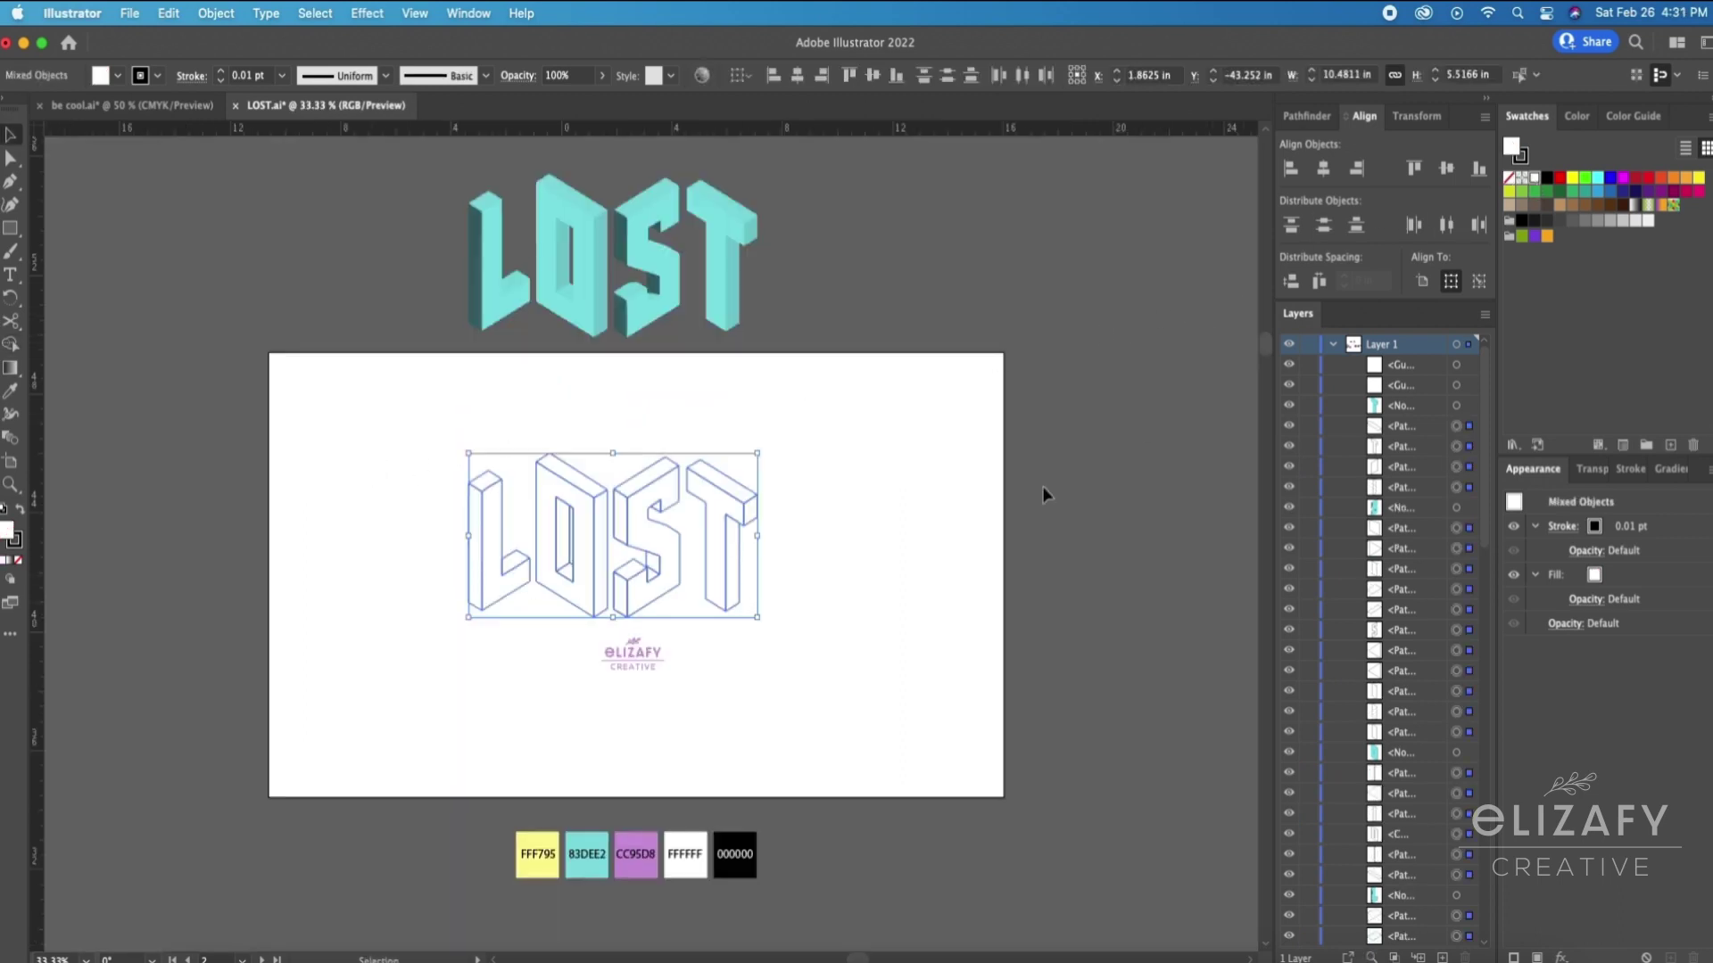
left_click(833, 581)
key("a")
key("z")
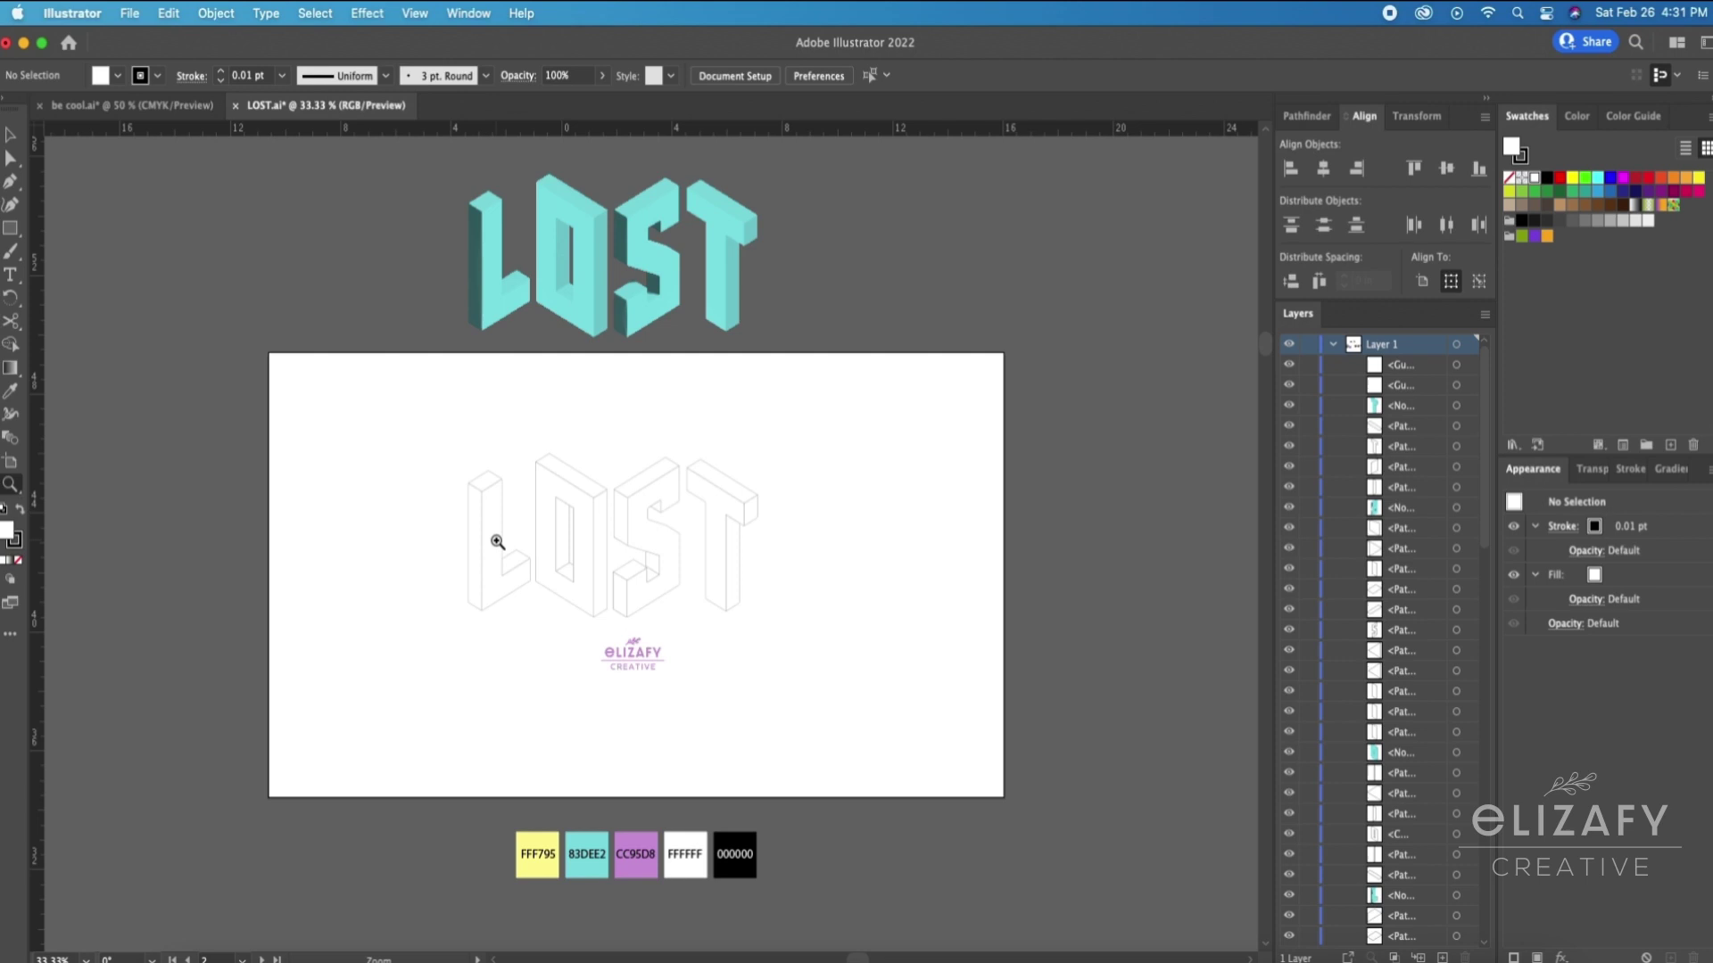
Step: Delete the teal extruded LOST artwork above the artboard
key("v")
left_click_drag(874, 307, 410, 184)
key("Delete")
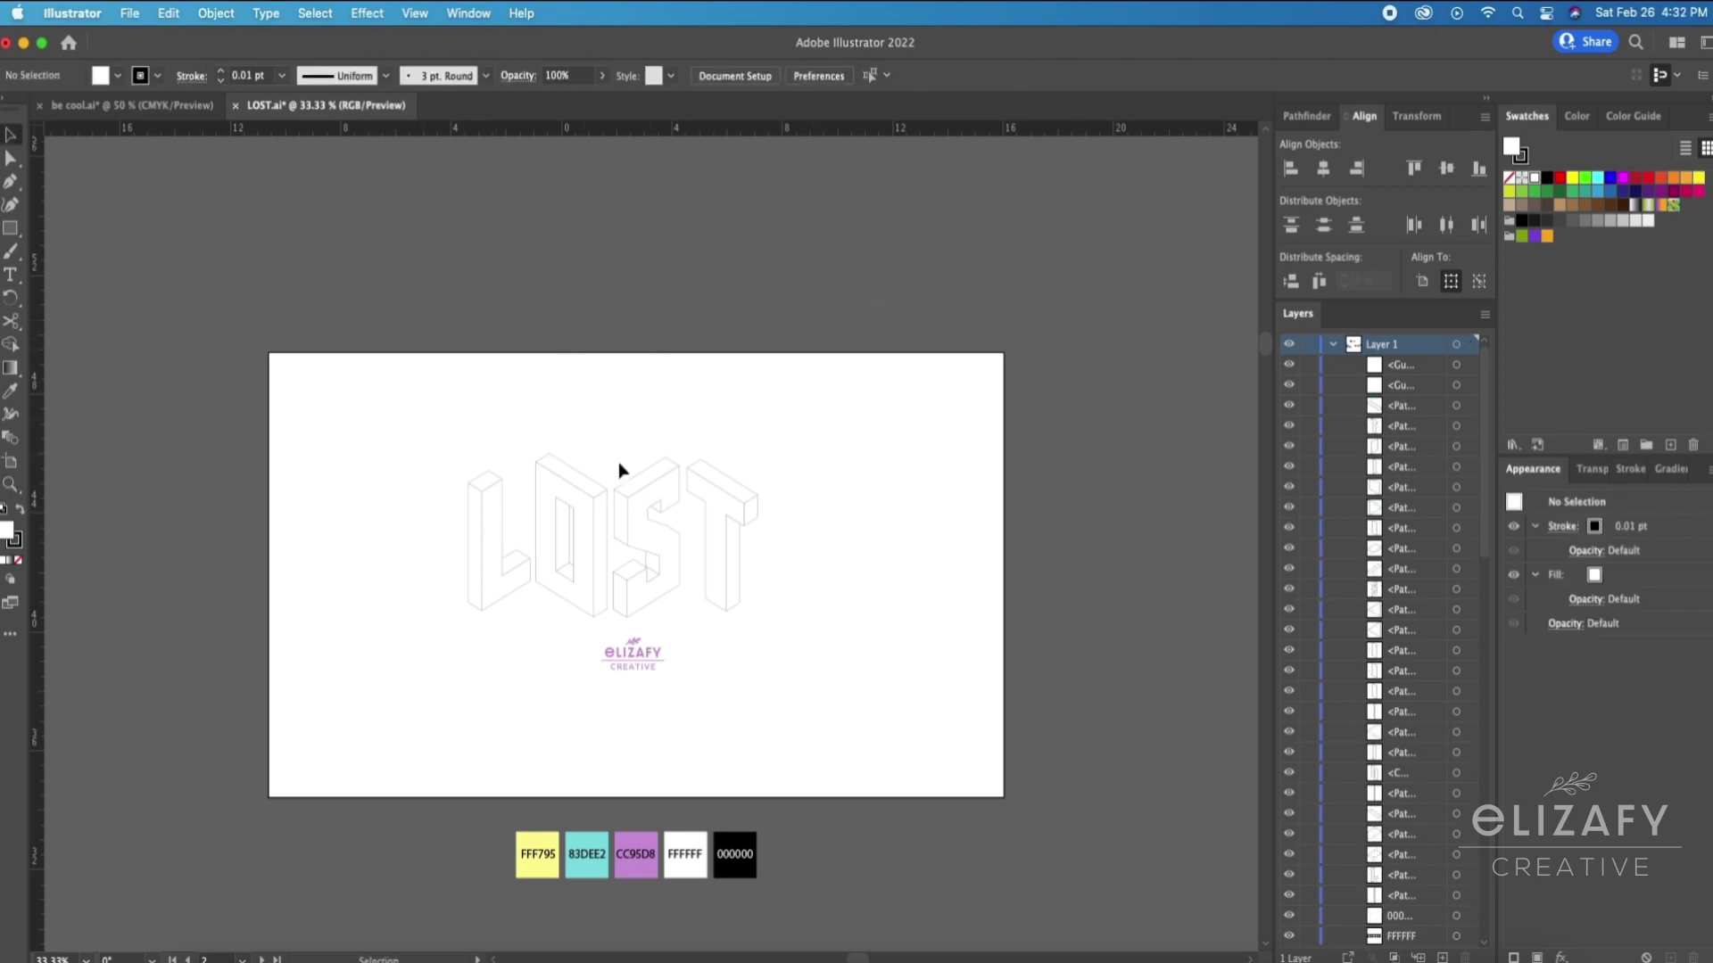
Step: Fill the vertical side faces of the L, O, S and T, including the inner ones, with the teal 83DEE2 palette color
key("super+plus")
key("space")
left_click_drag(694, 636, 730, 465)
scroll(730, 465, "up", 1)
key("a")
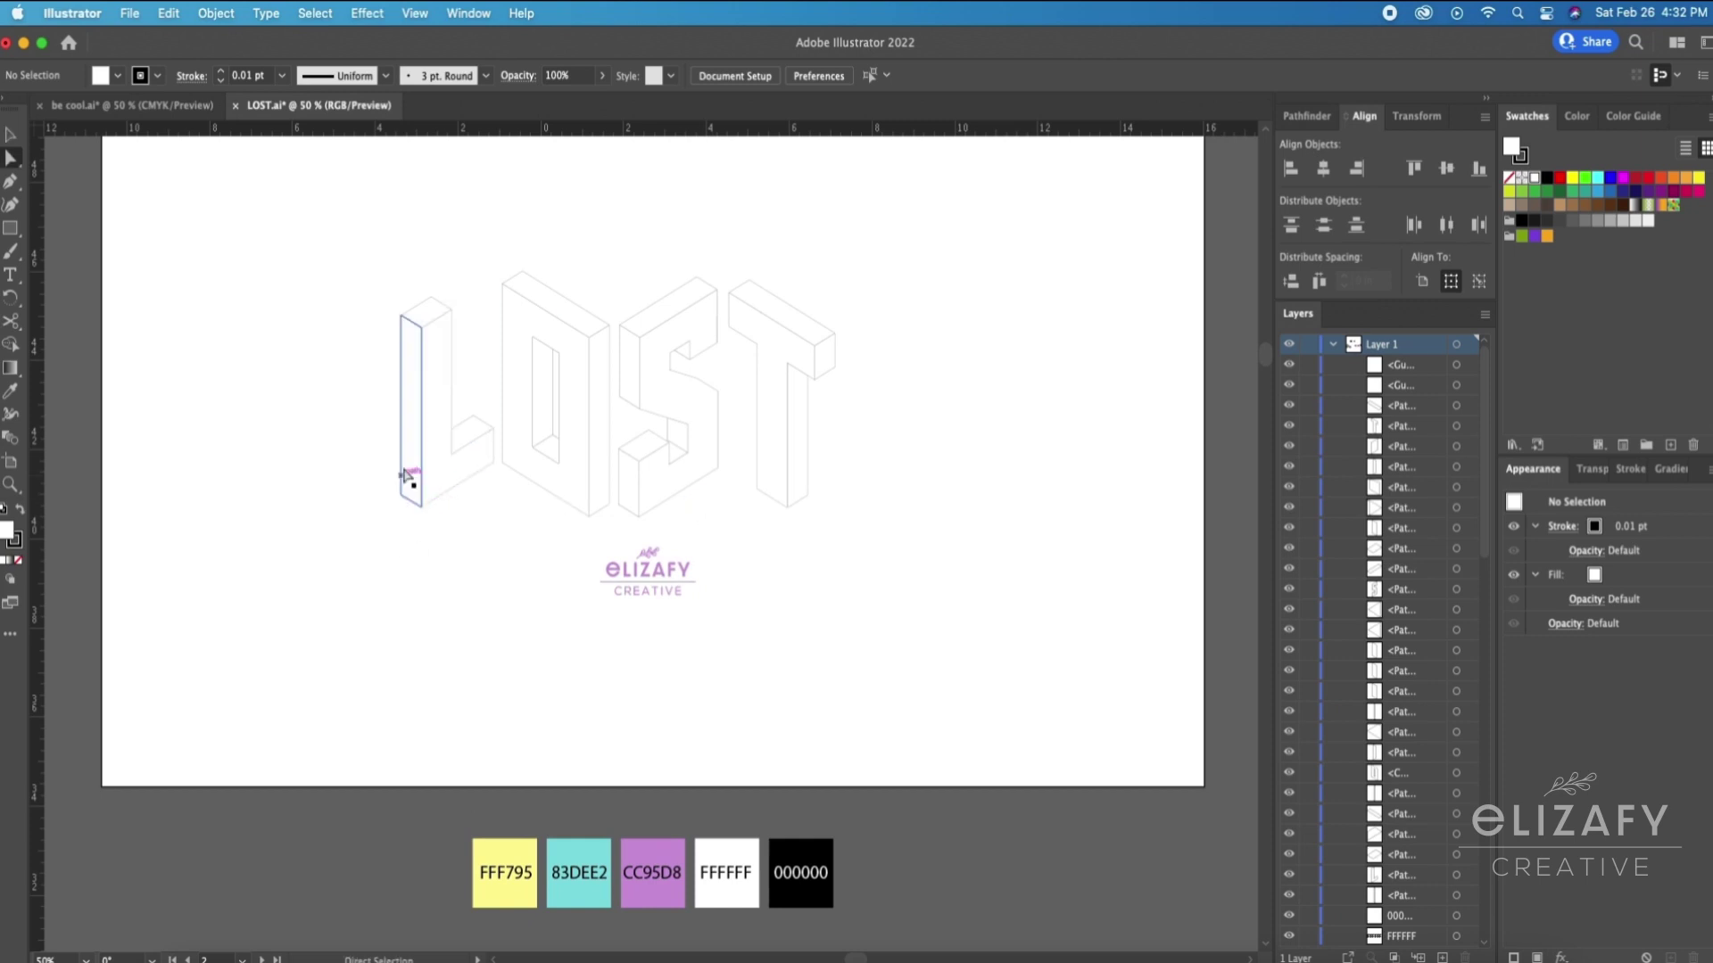
left_click(415, 493)
left_click(546, 395, "shift")
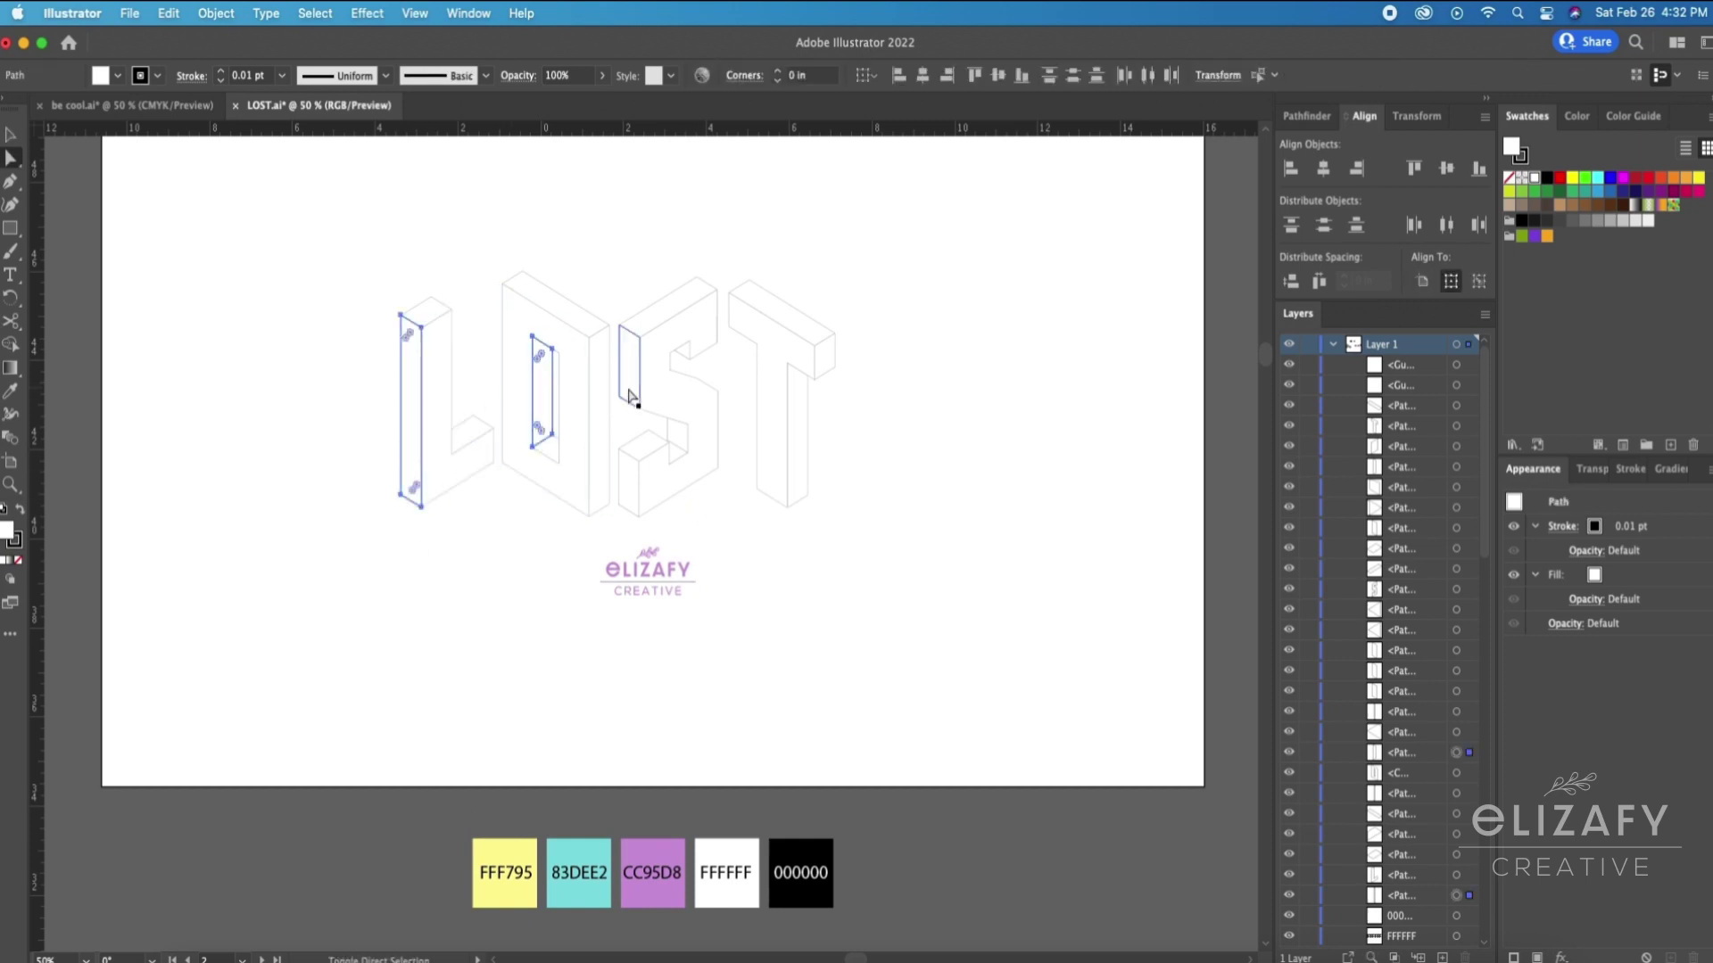
left_click(630, 397, "shift")
left_click(630, 483, "shift")
left_click(680, 443, "shift")
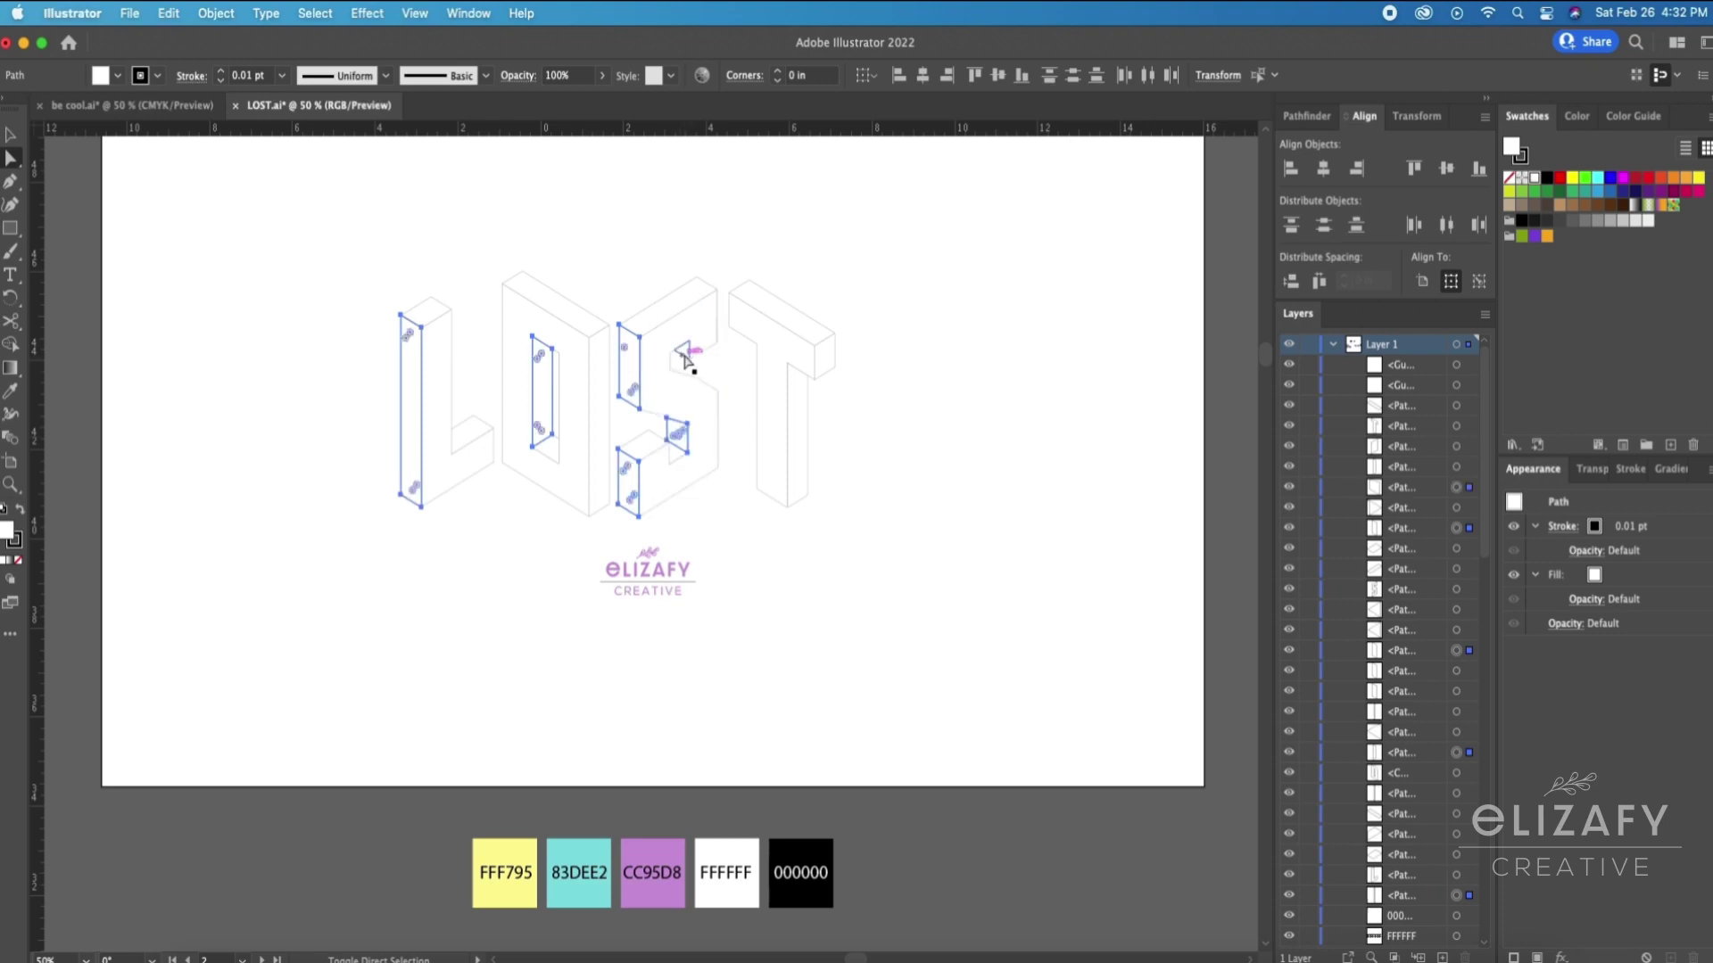
left_click(685, 352, "shift")
left_click(795, 435, "shift")
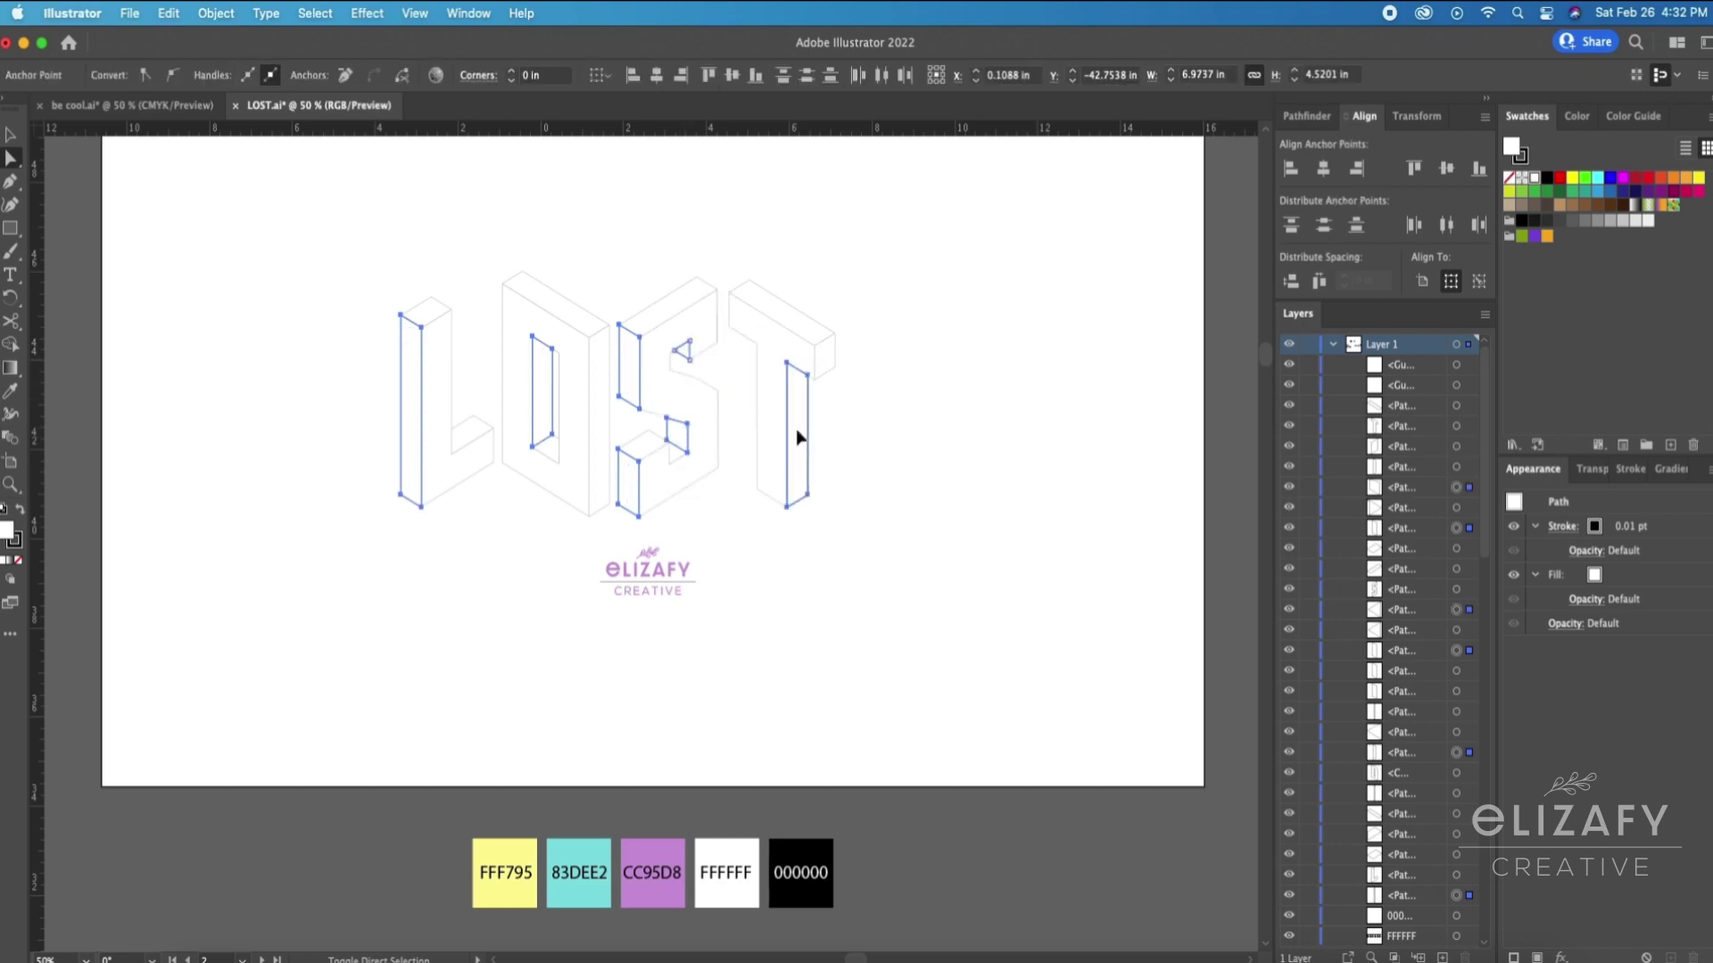
left_click(825, 370, "shift")
key("i")
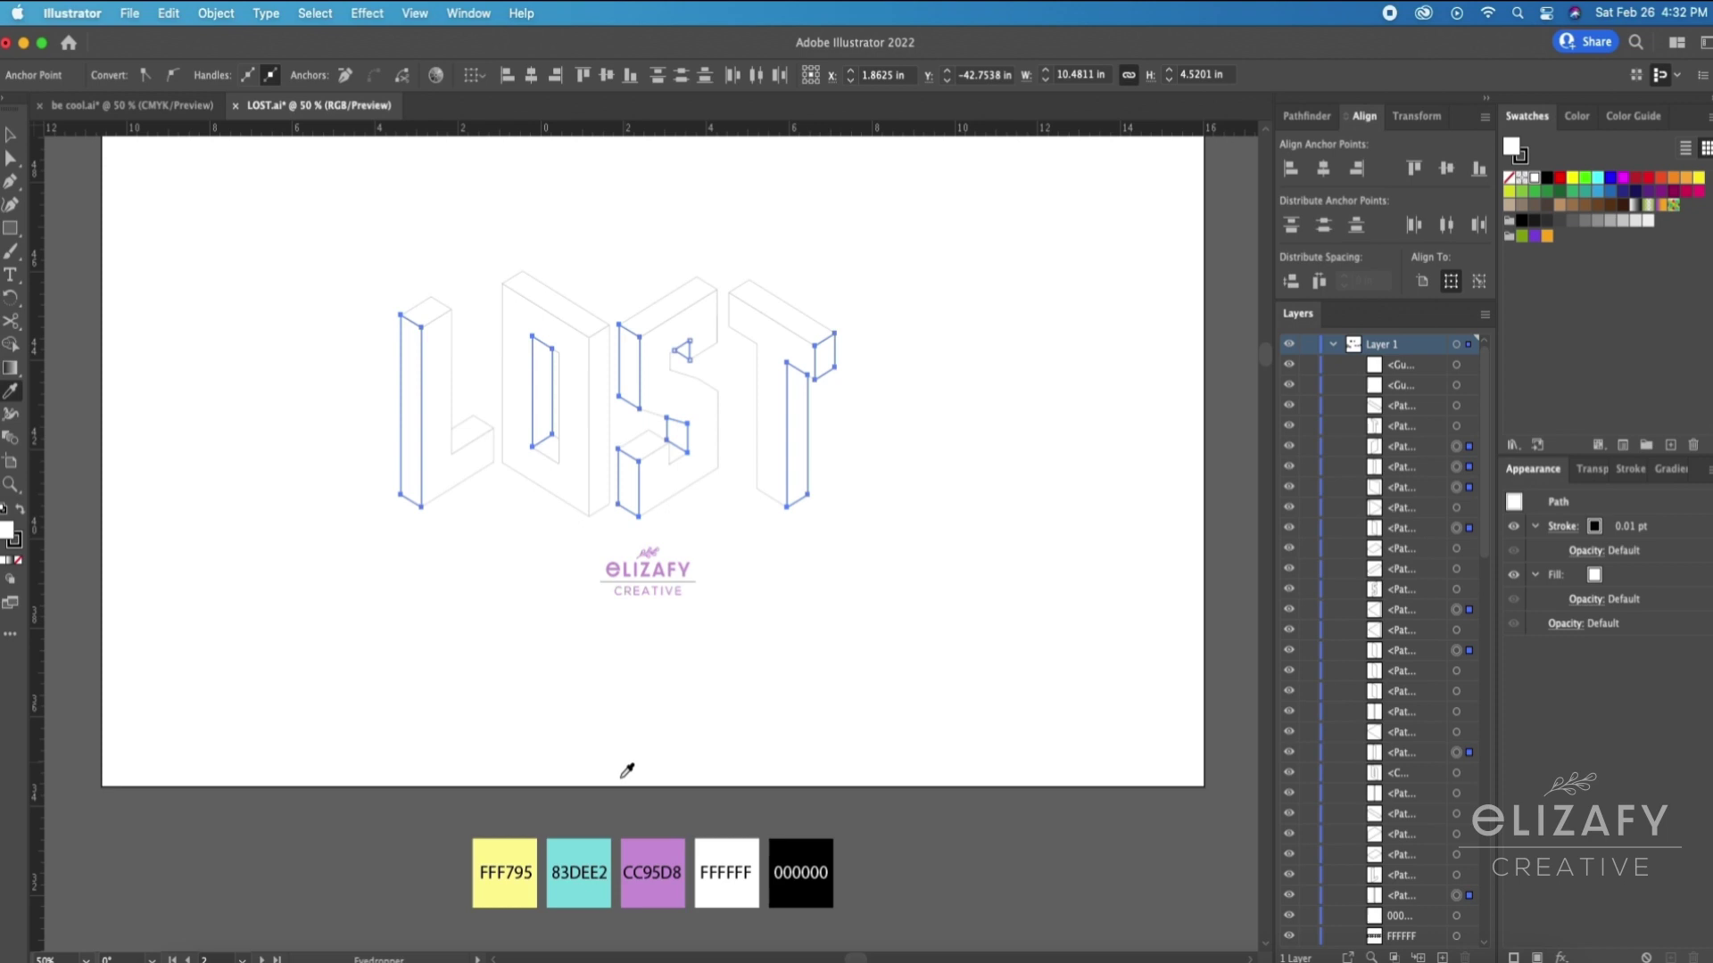
left_click(585, 847)
key("a")
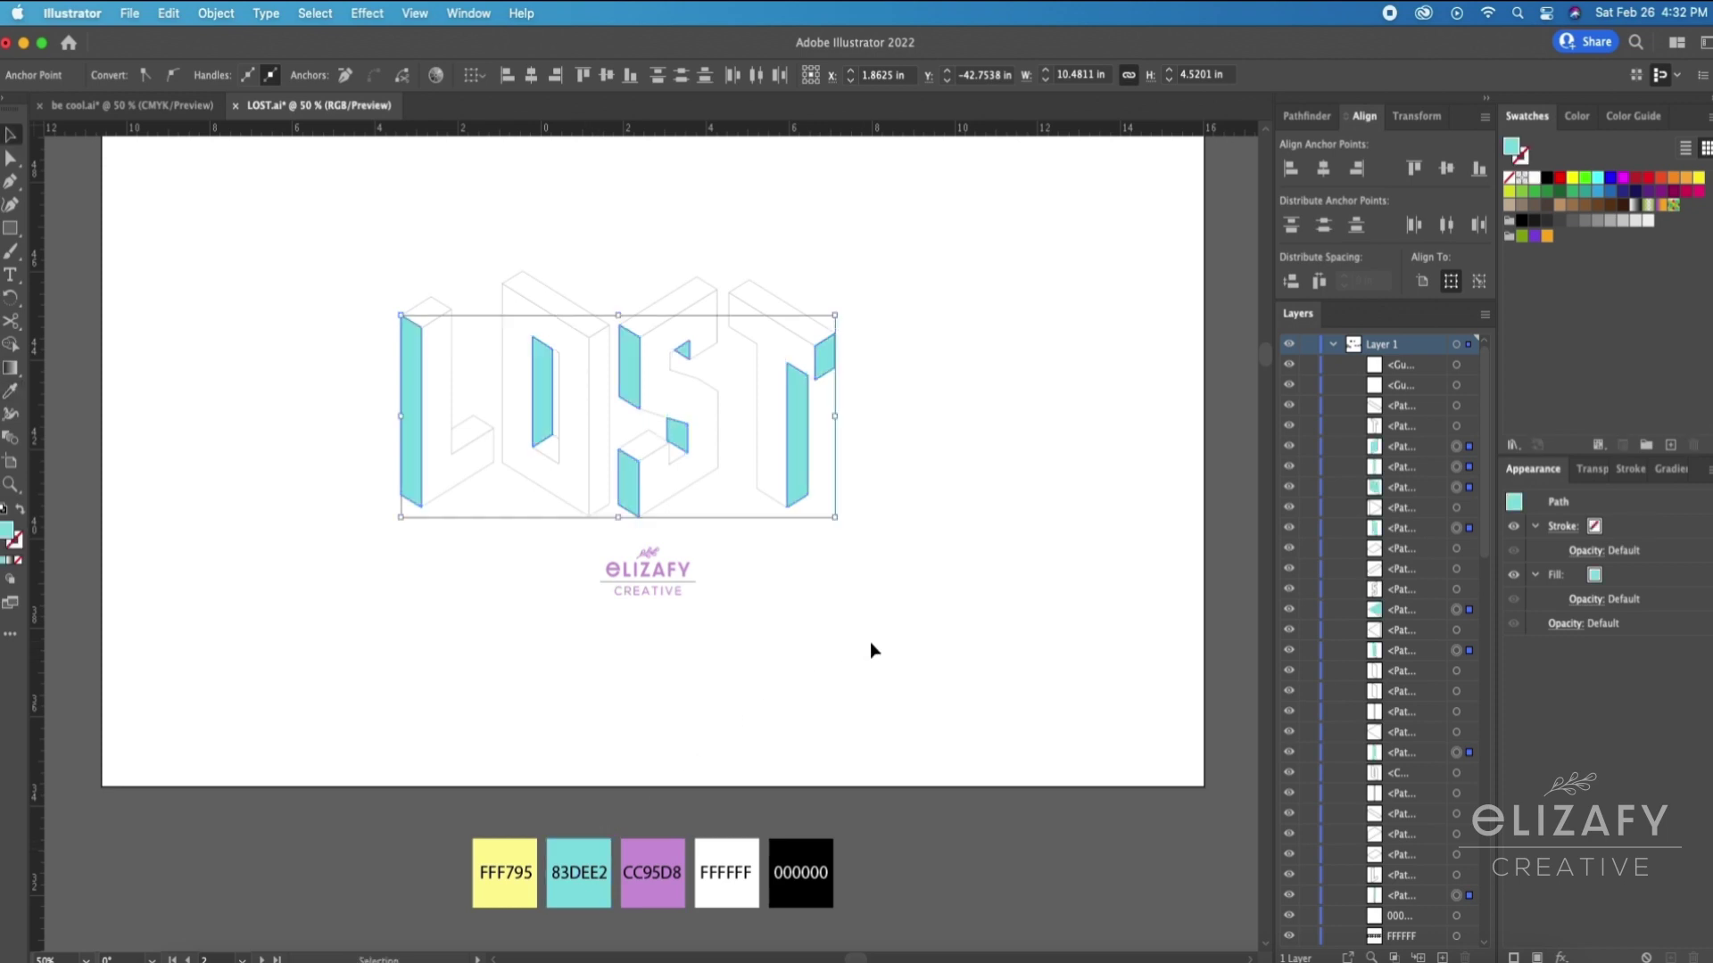
left_click(870, 640)
Step: Fill the upward-facing faces of all four letters, including the inner ledges, with the purple CC95D8 palette color
left_click(427, 312)
left_click(562, 312, "shift")
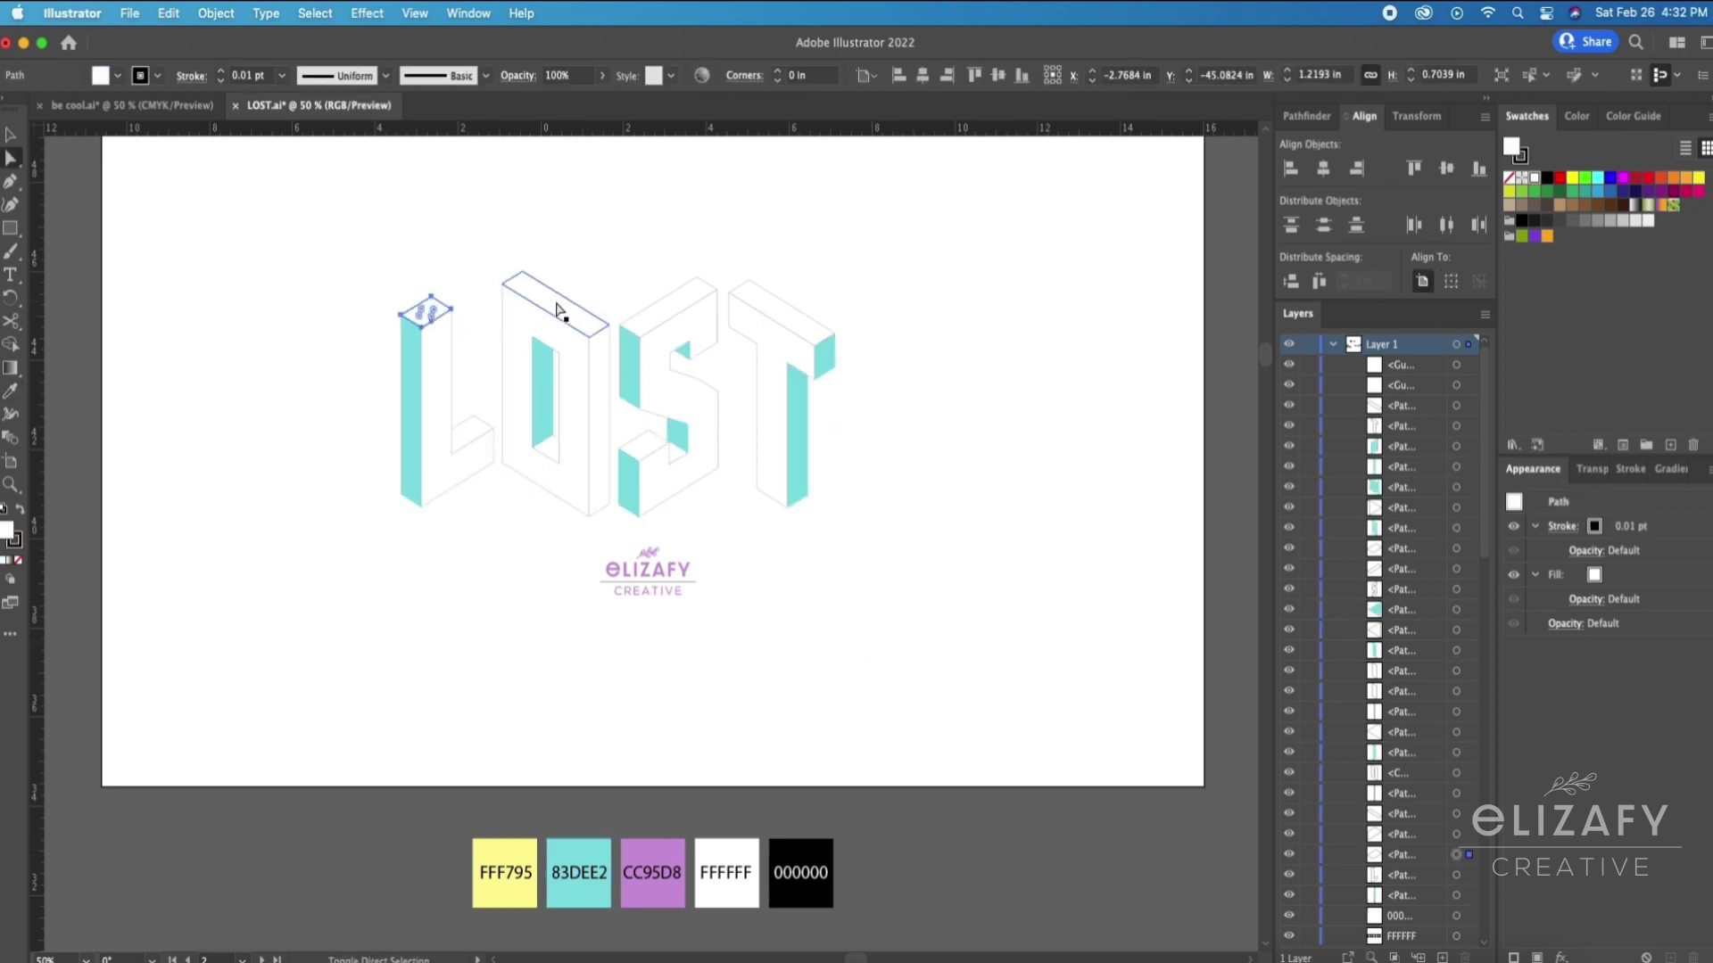
left_click(471, 436, "shift")
left_click(552, 448, "shift")
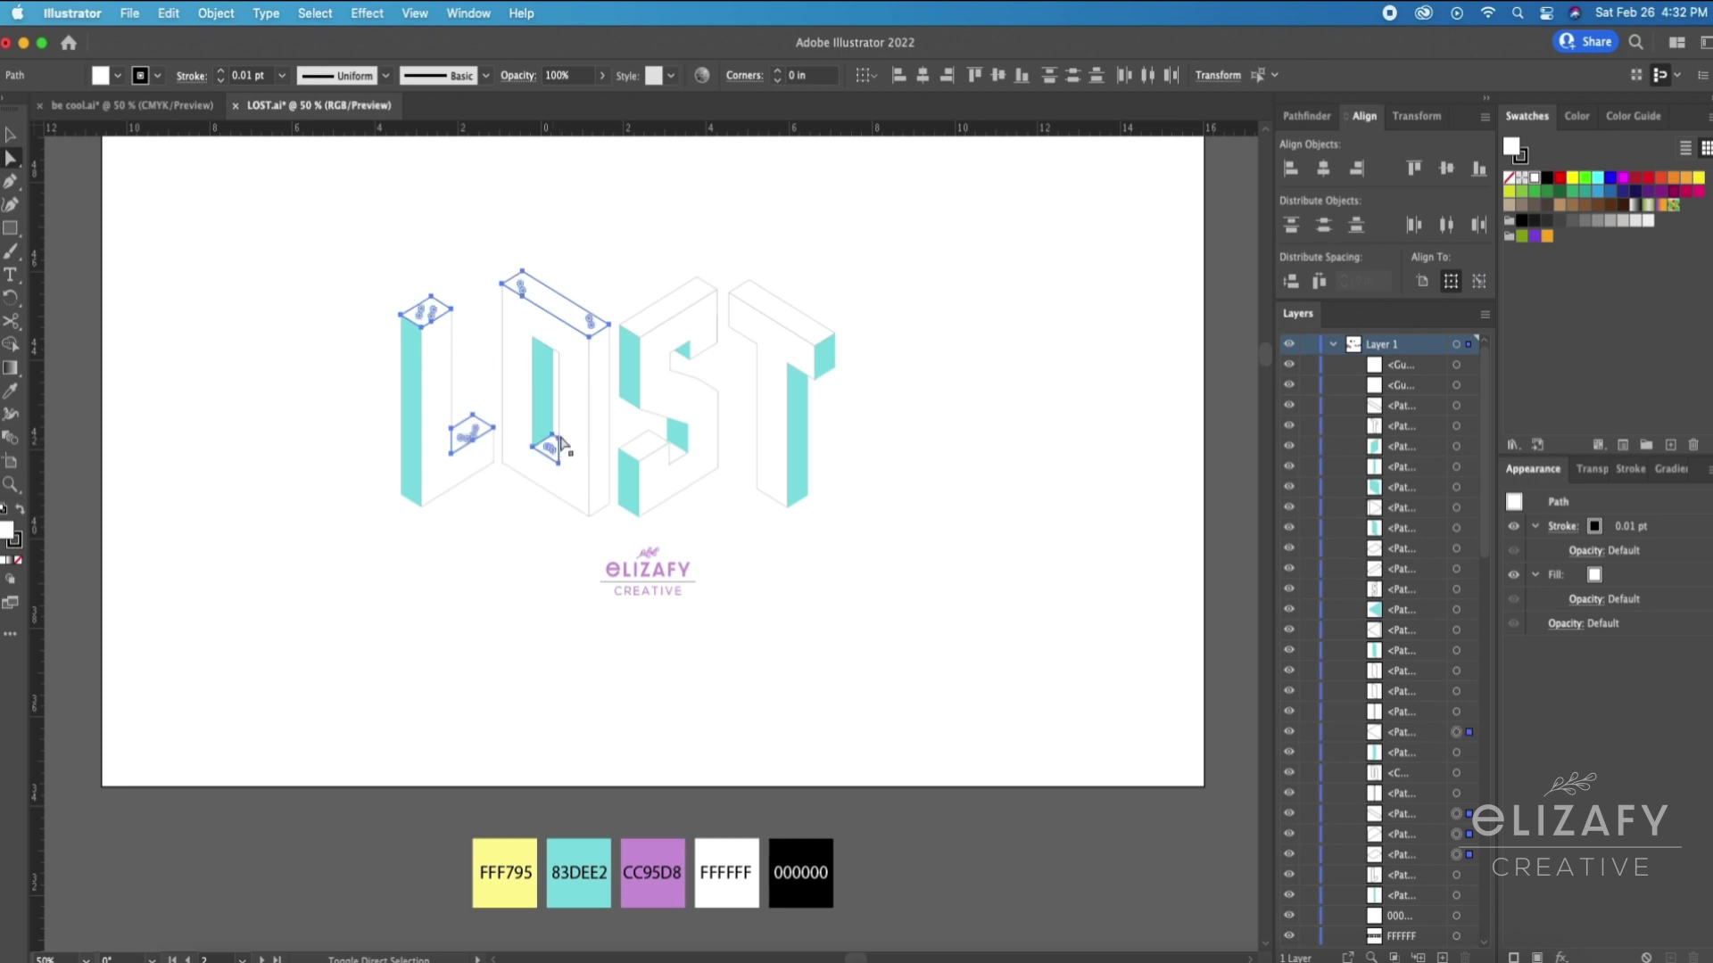
left_click(667, 308, "shift")
left_click(675, 454, "shift")
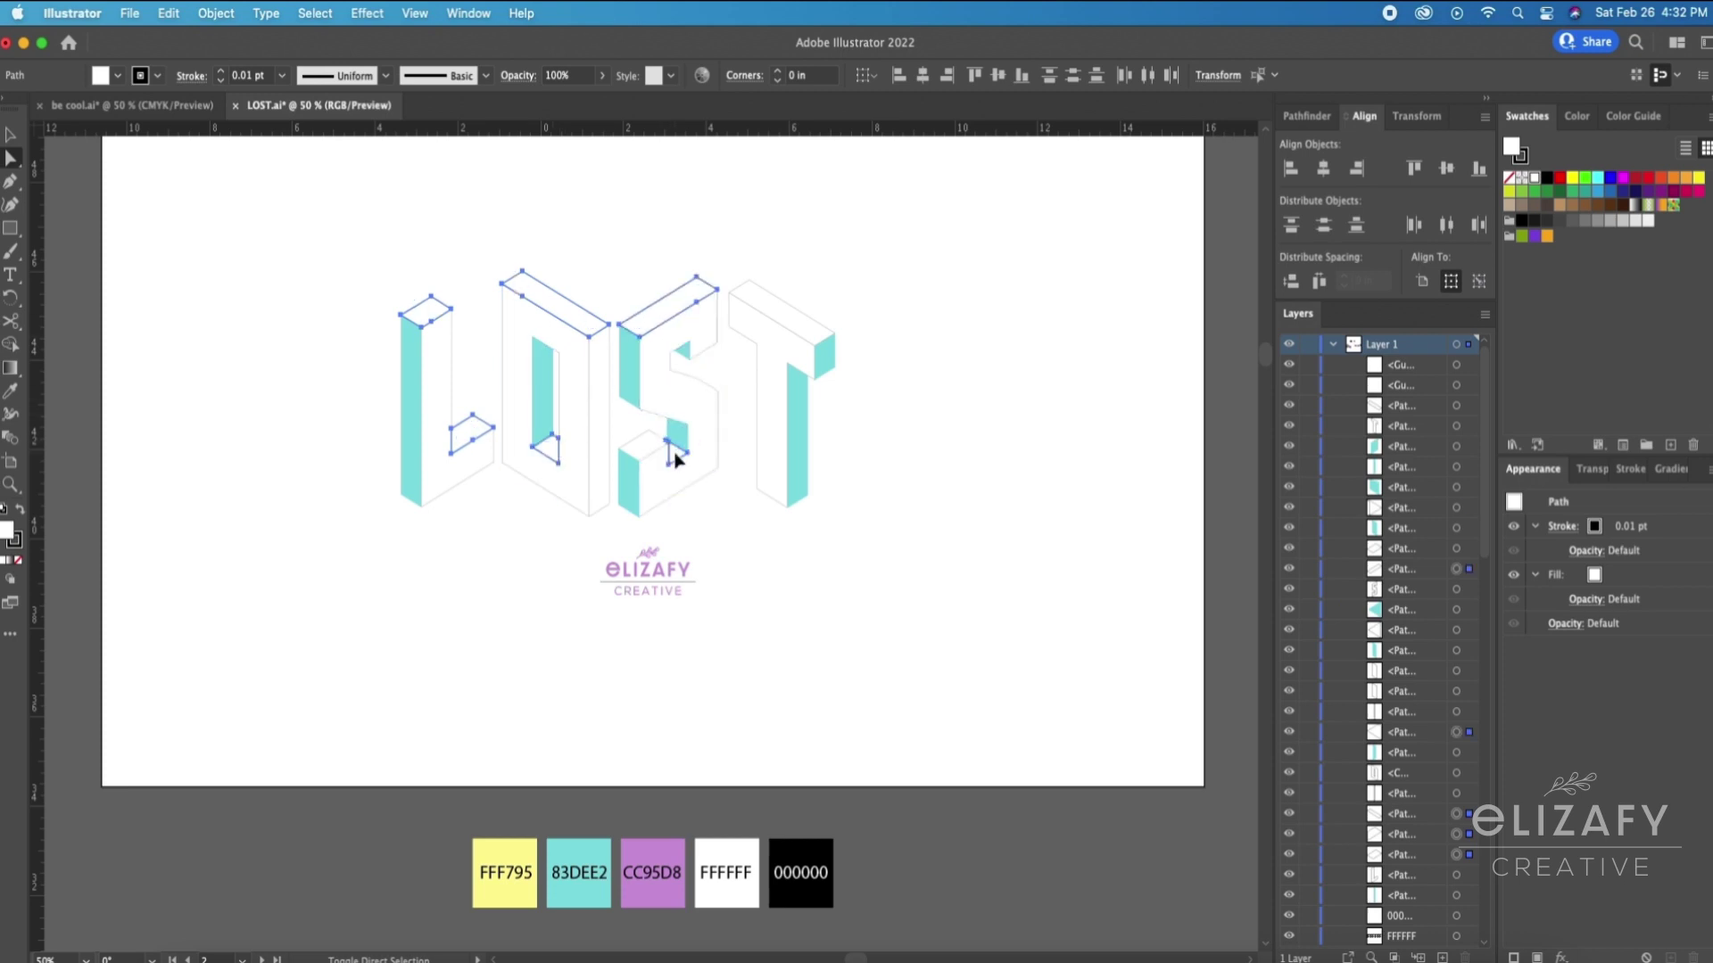
left_click(649, 448, "shift")
left_click(777, 313, "shift")
key("i")
left_click(653, 854)
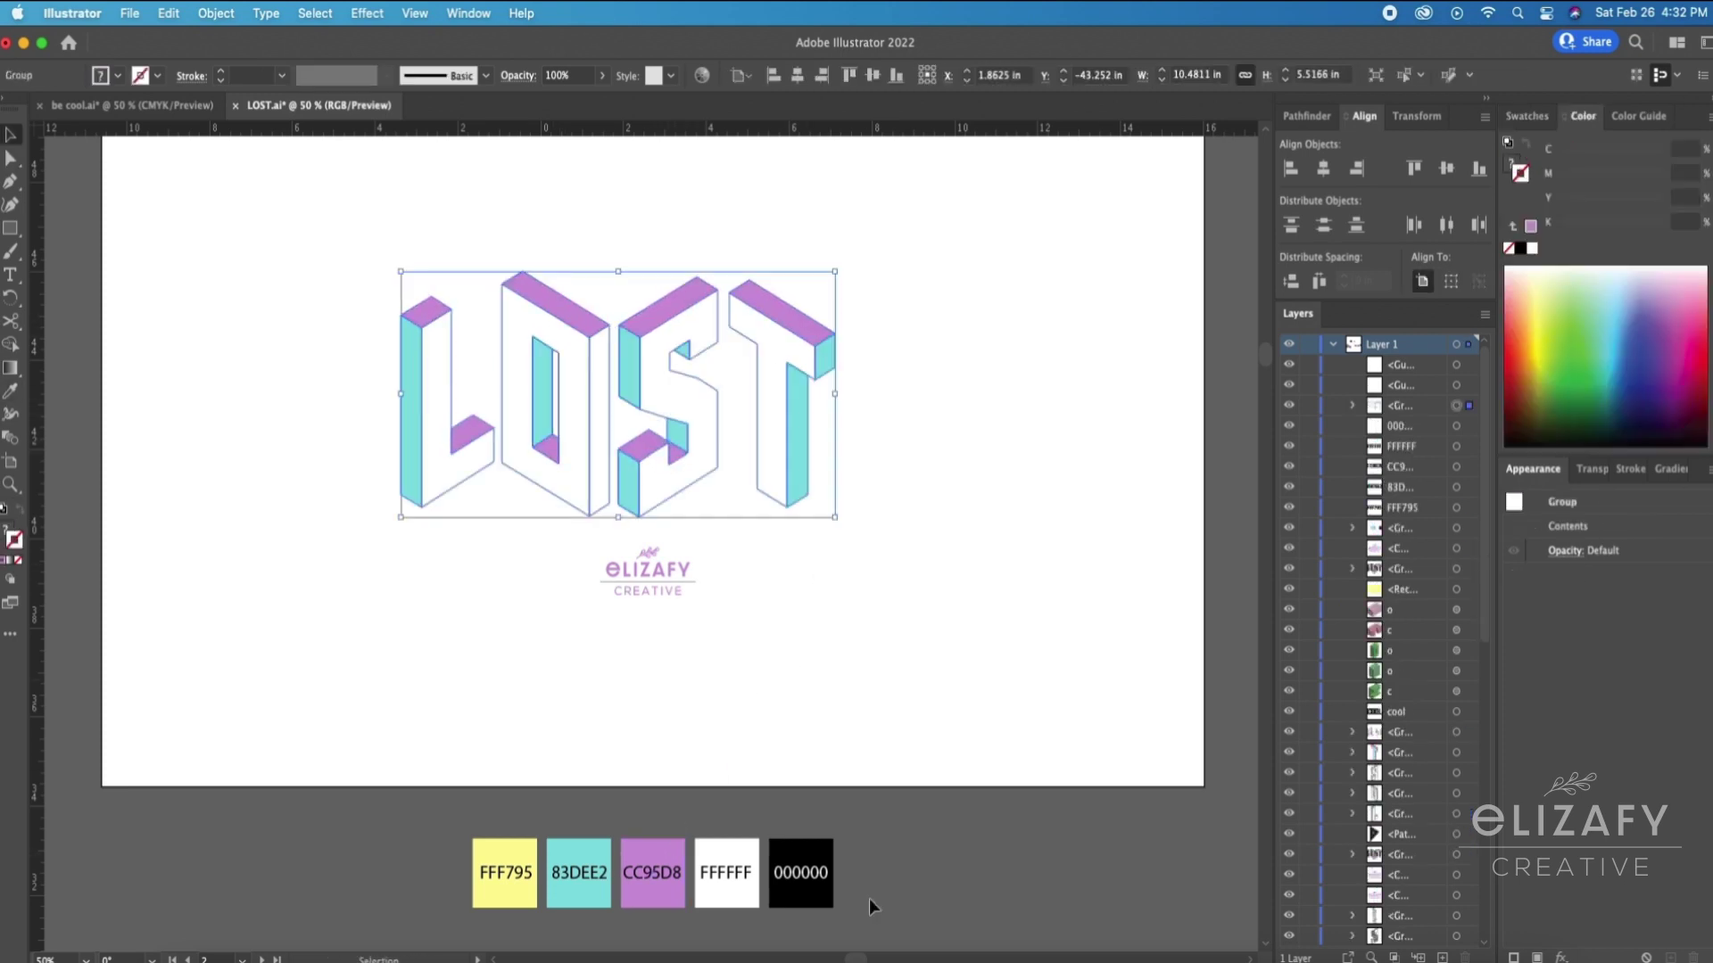
Step: Give the grouped letter faces a black 2 pt stroke with round caps
key("i")
left_click(800, 849)
key("super+z")
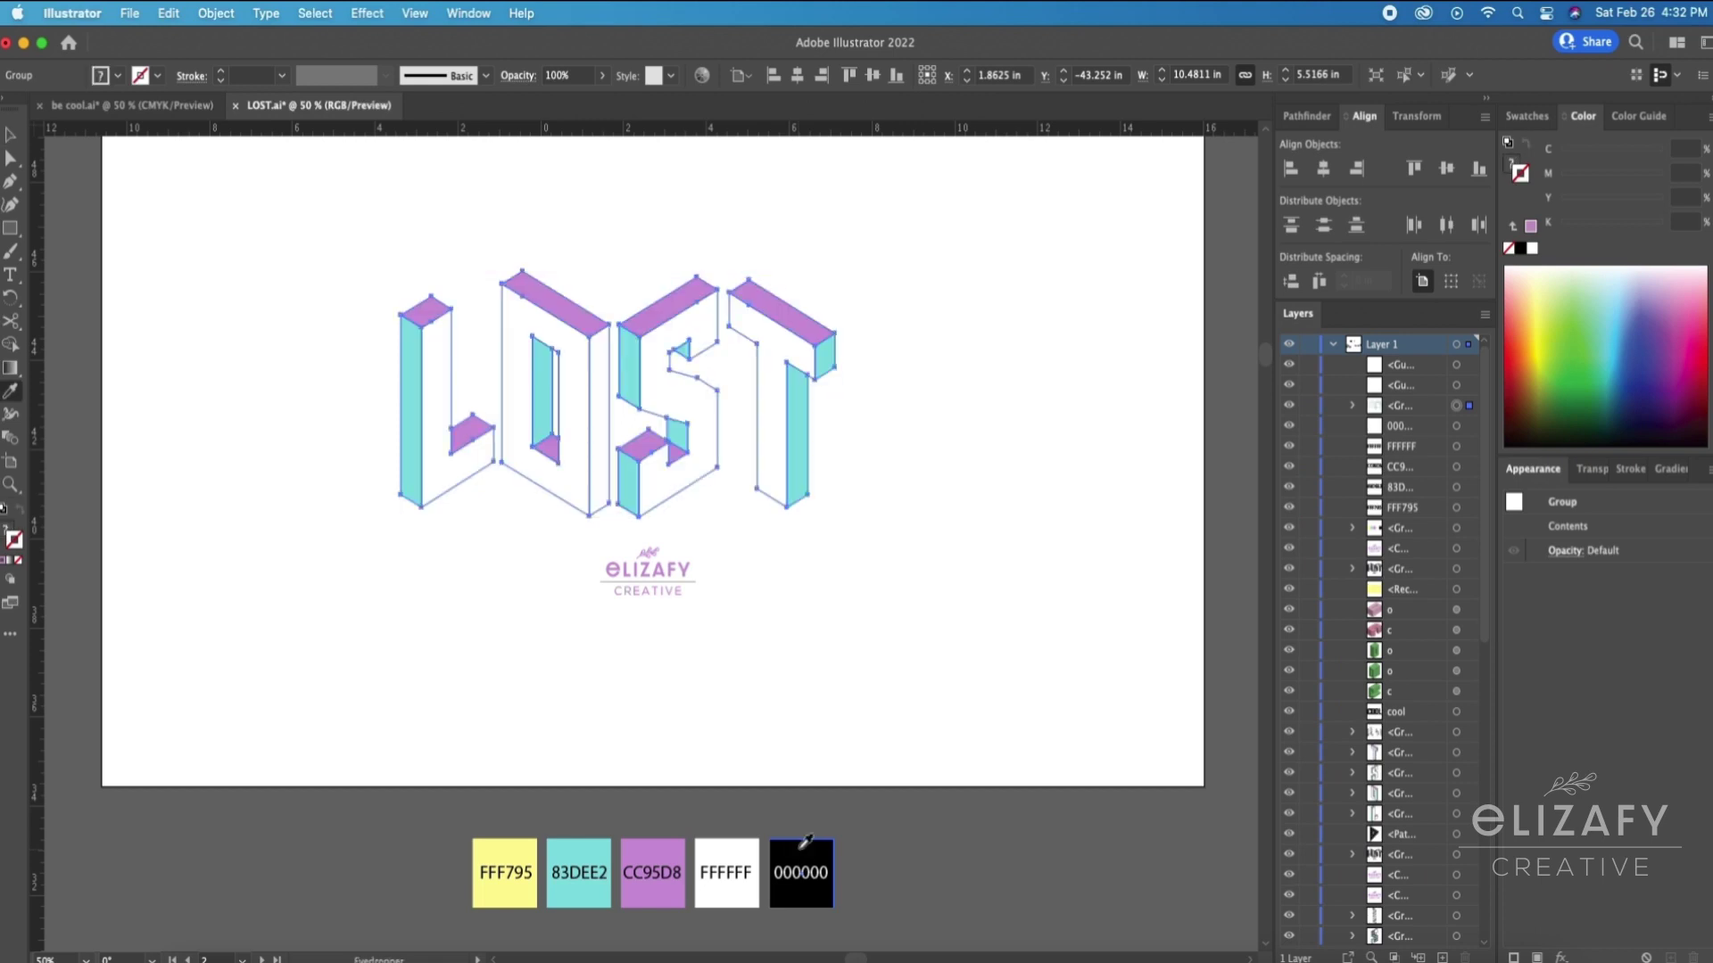
left_click(1628, 469)
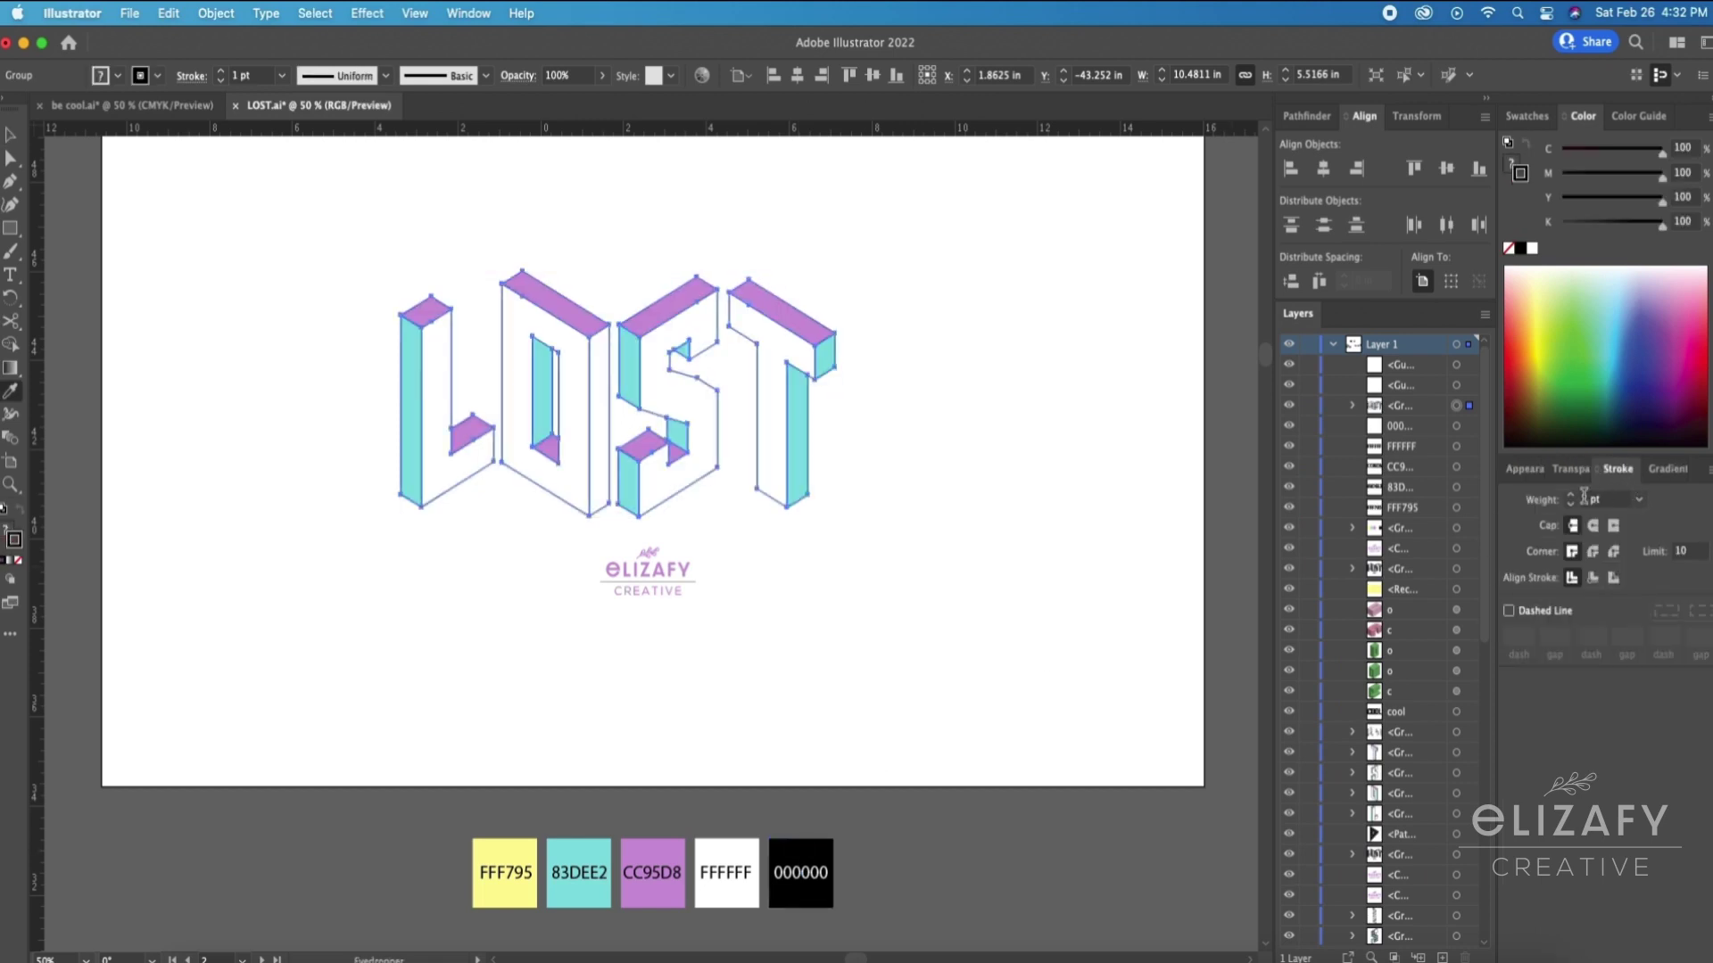
left_click(1572, 495)
left_click(1572, 495)
left_click(1592, 527)
left_click(1592, 578)
key("v")
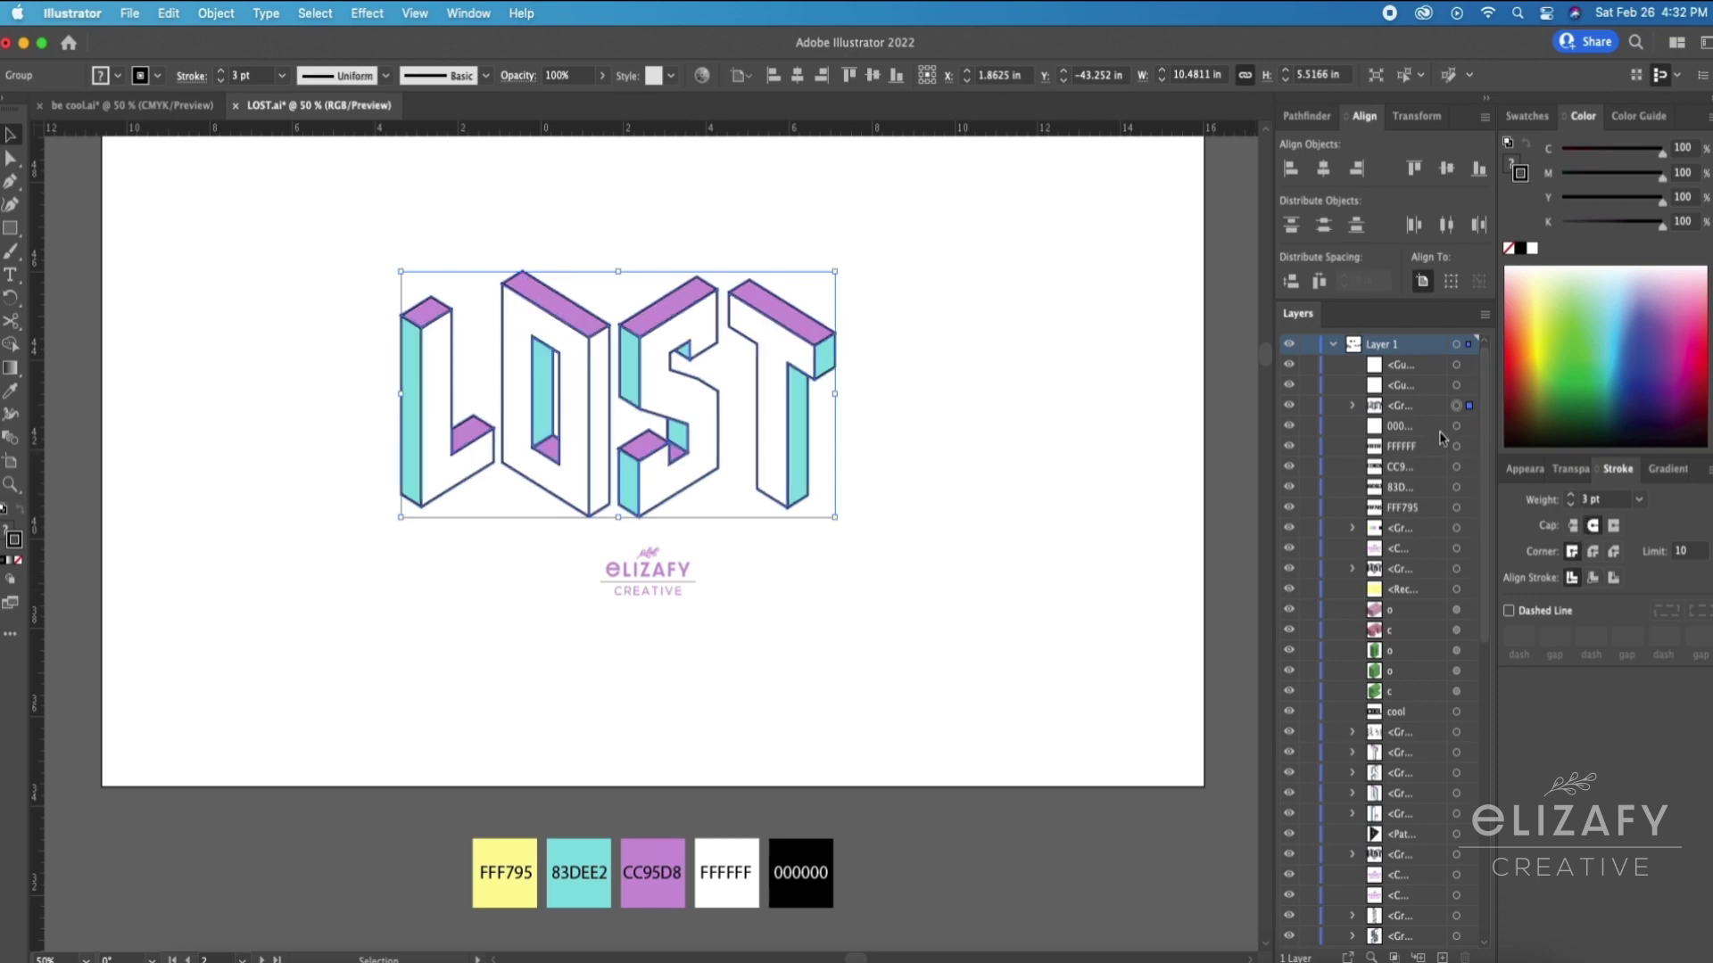
left_click(1570, 503)
left_click(887, 508)
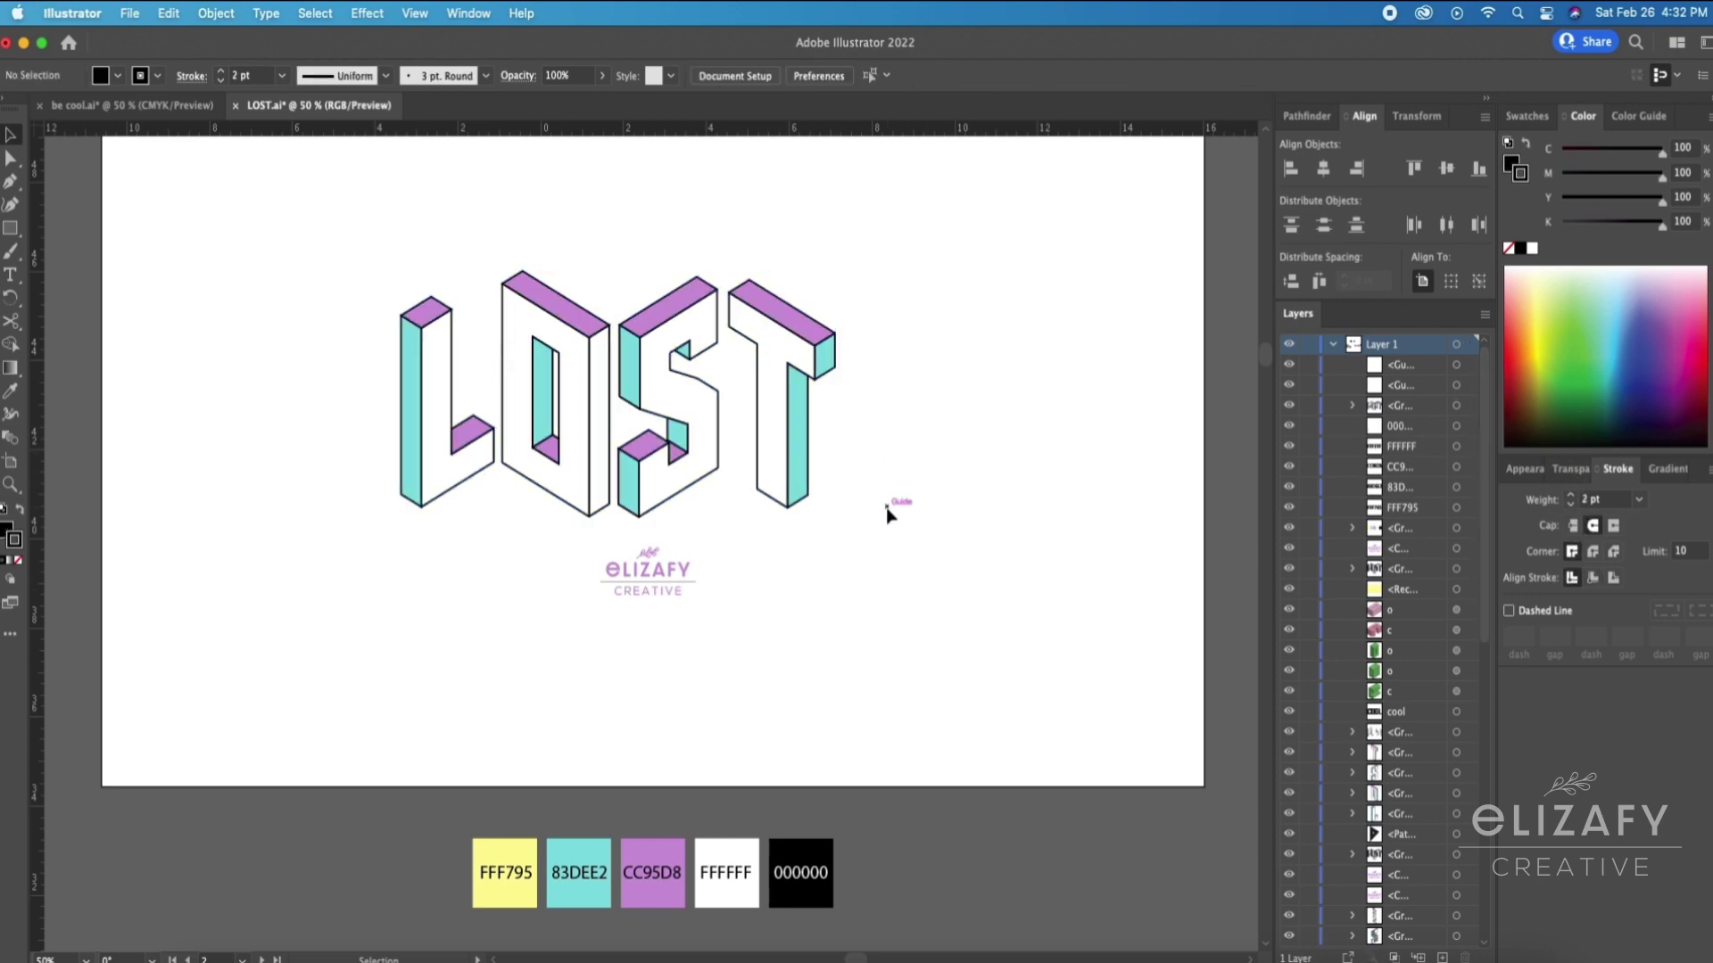
Step: Draw a background rectangle covering the whole artboard and send it to the back
left_click_drag(886, 506, 634, 251)
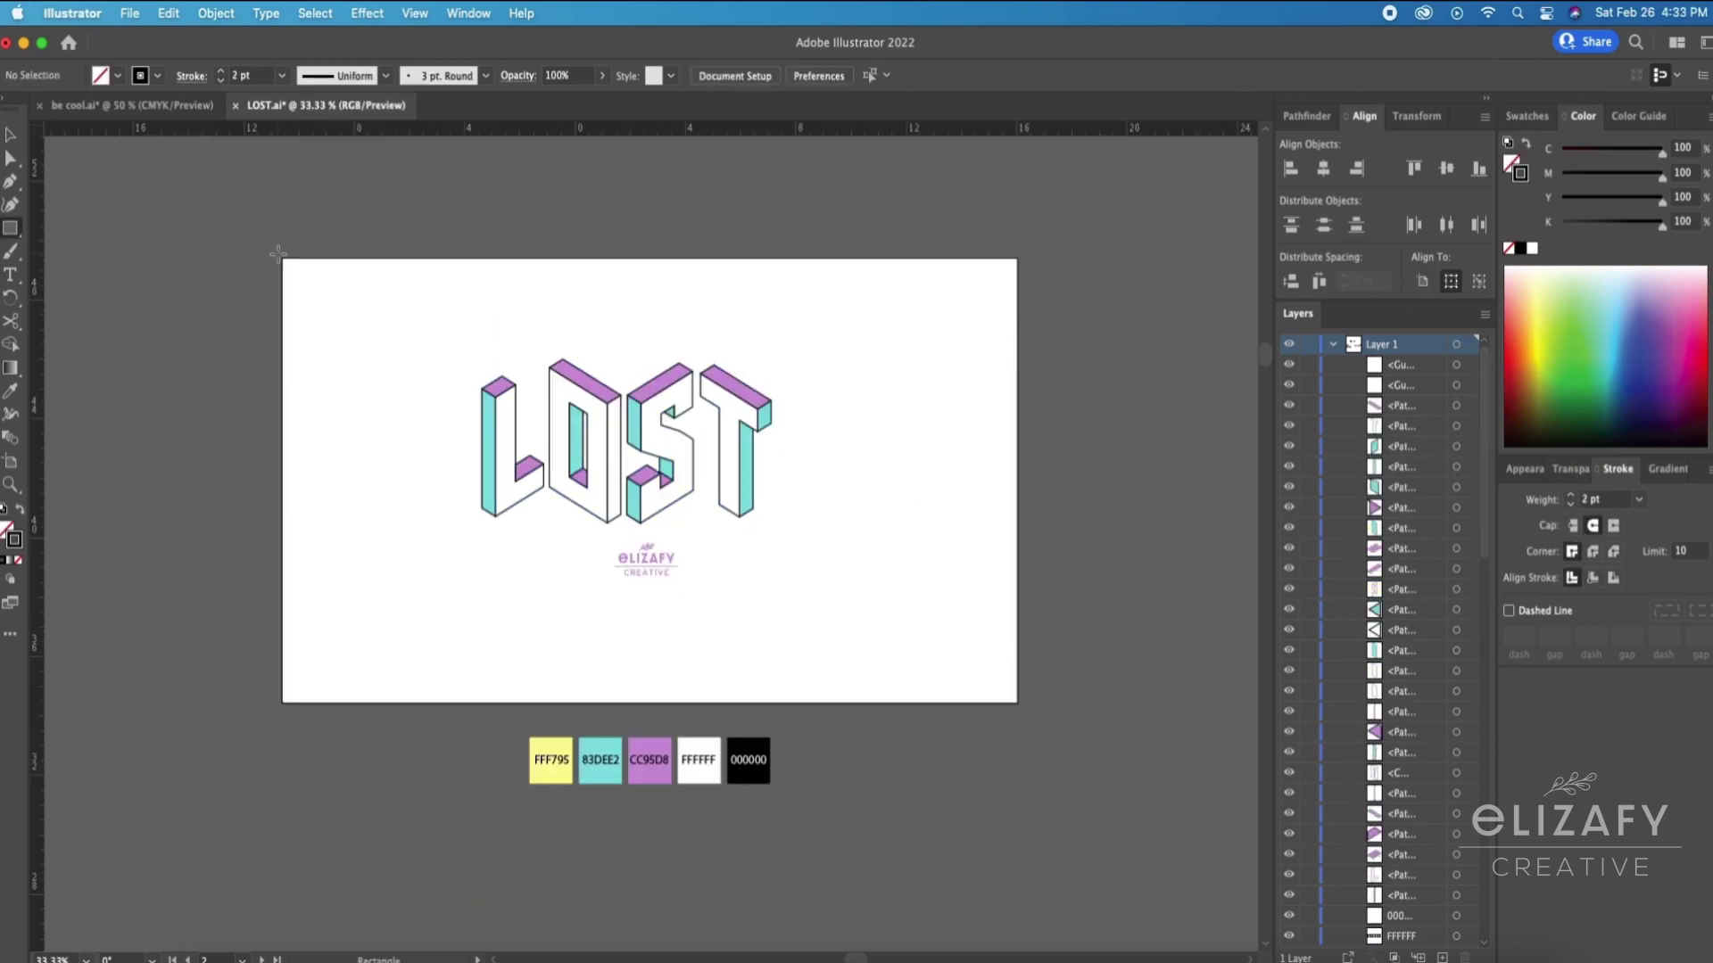
mouse_move(279, 254)
left_mouse_down()
mouse_move(933, 576)
mouse_move(1018, 709)
left_mouse_up()
right_click(751, 483)
mouse_move(848, 841)
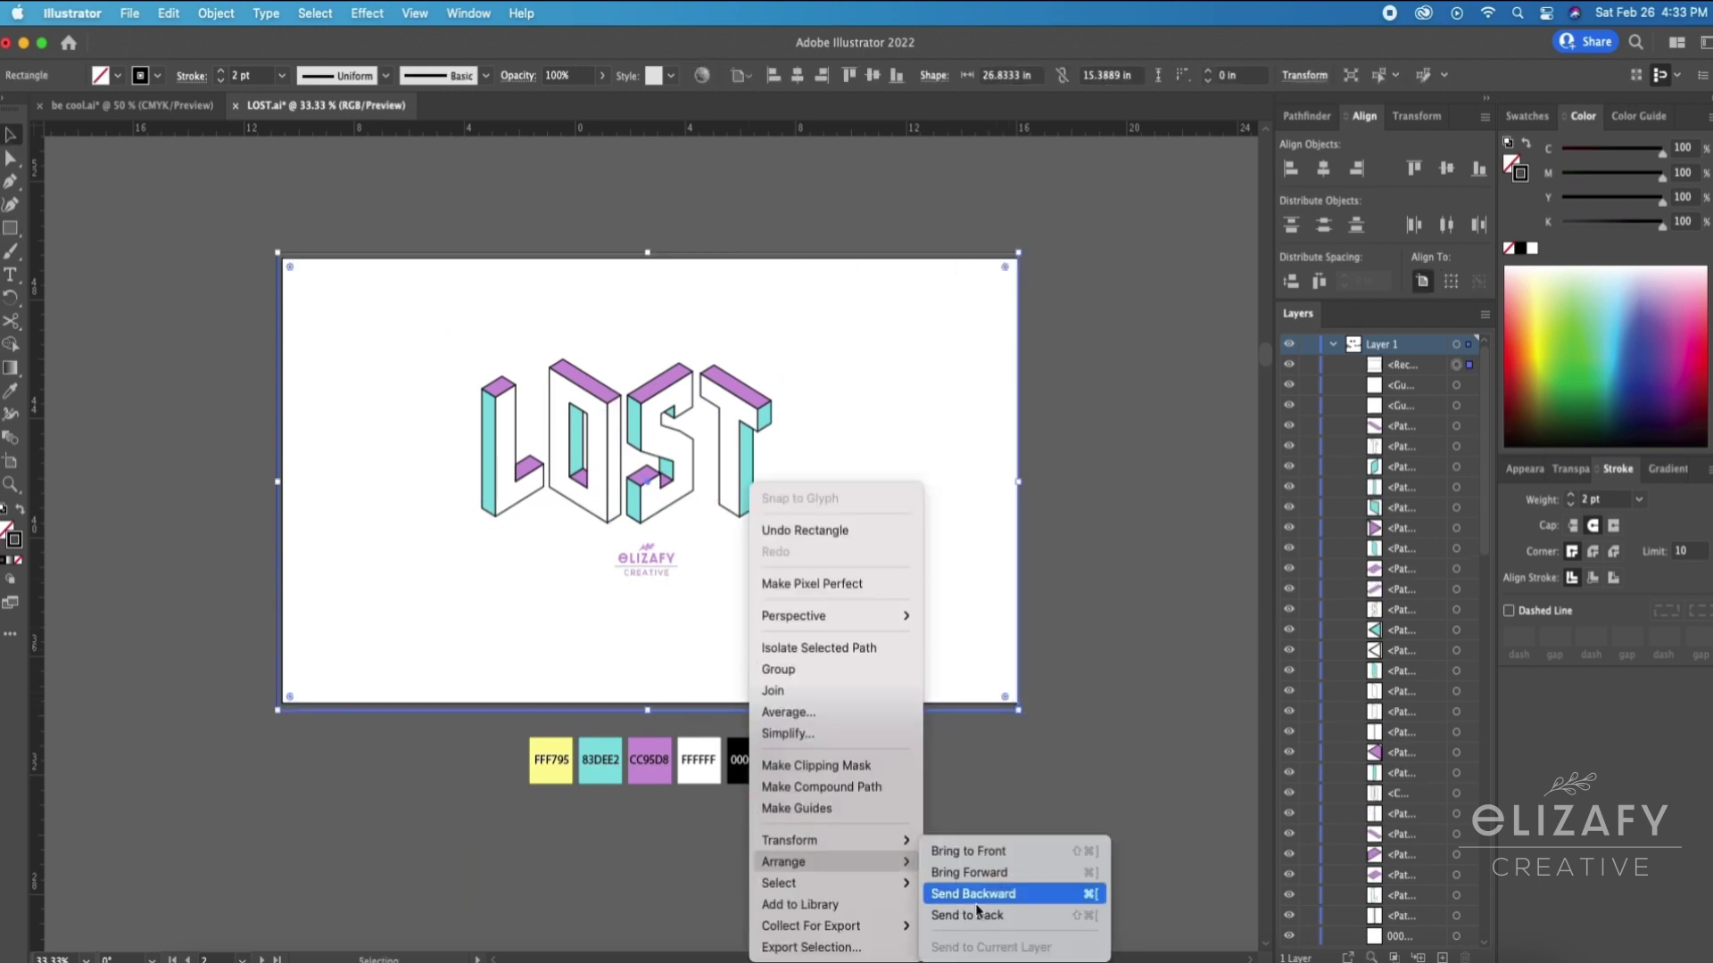
left_click(973, 915)
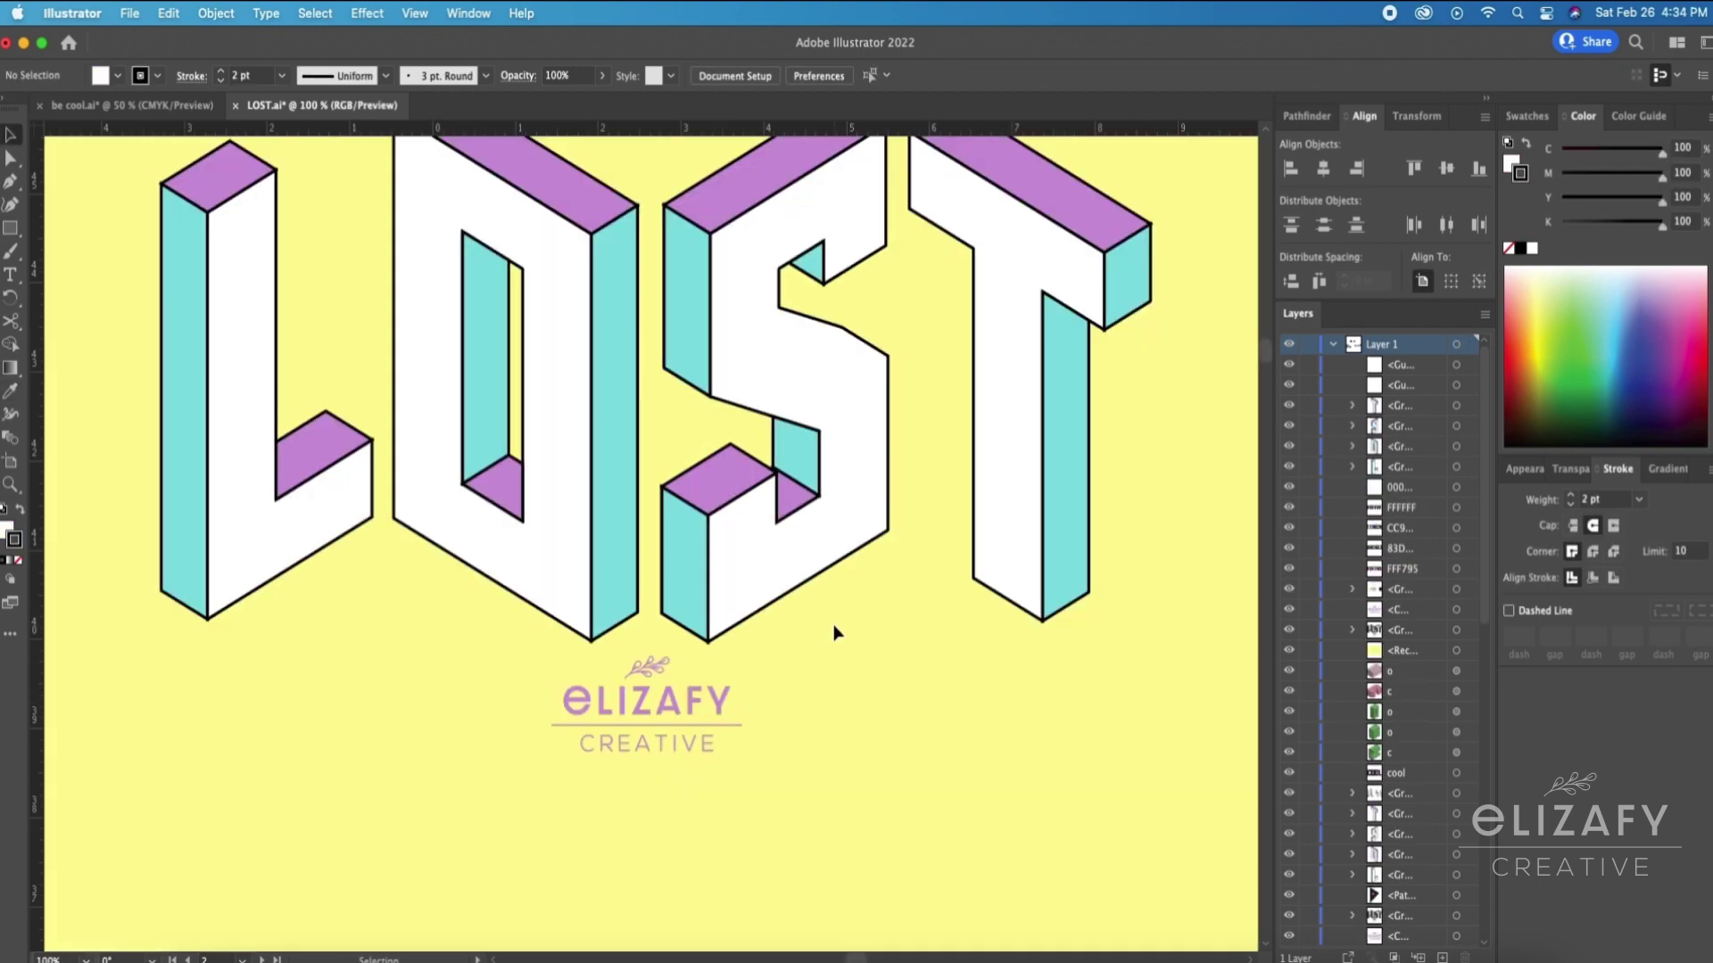
Step: Draw a straight vertical line with the Pen tool from the L's inner corner down past its lower edge
scroll(834, 632, "up", 3)
scroll(834, 632, "left", 3)
key("p")
left_click(431, 500)
left_click(432, 747, "shift")
left_click_drag(431, 745, 417, 779)
left_click(512, 742, "super")
Step: Draw vertical lines from the O opening's upper-left corner up past the letter and from its lower-right corner down past it
scroll(536, 713, "right", 4)
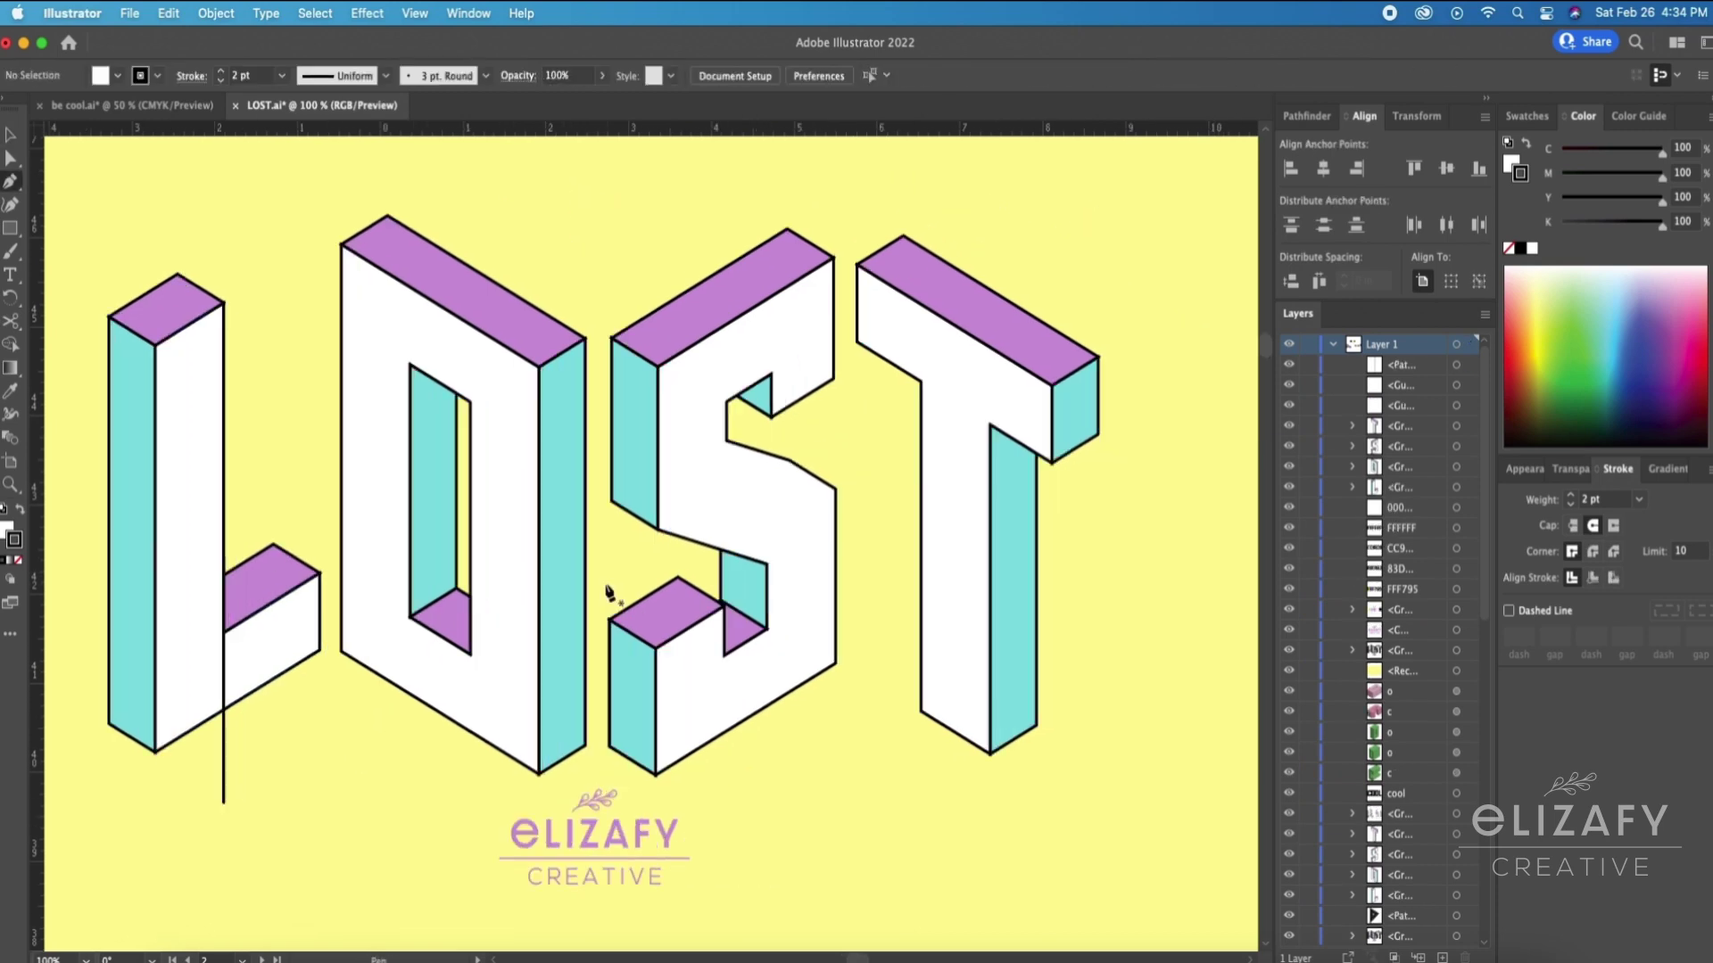
left_click(410, 369)
left_click(410, 198, "shift")
key("Escape")
left_click(471, 639)
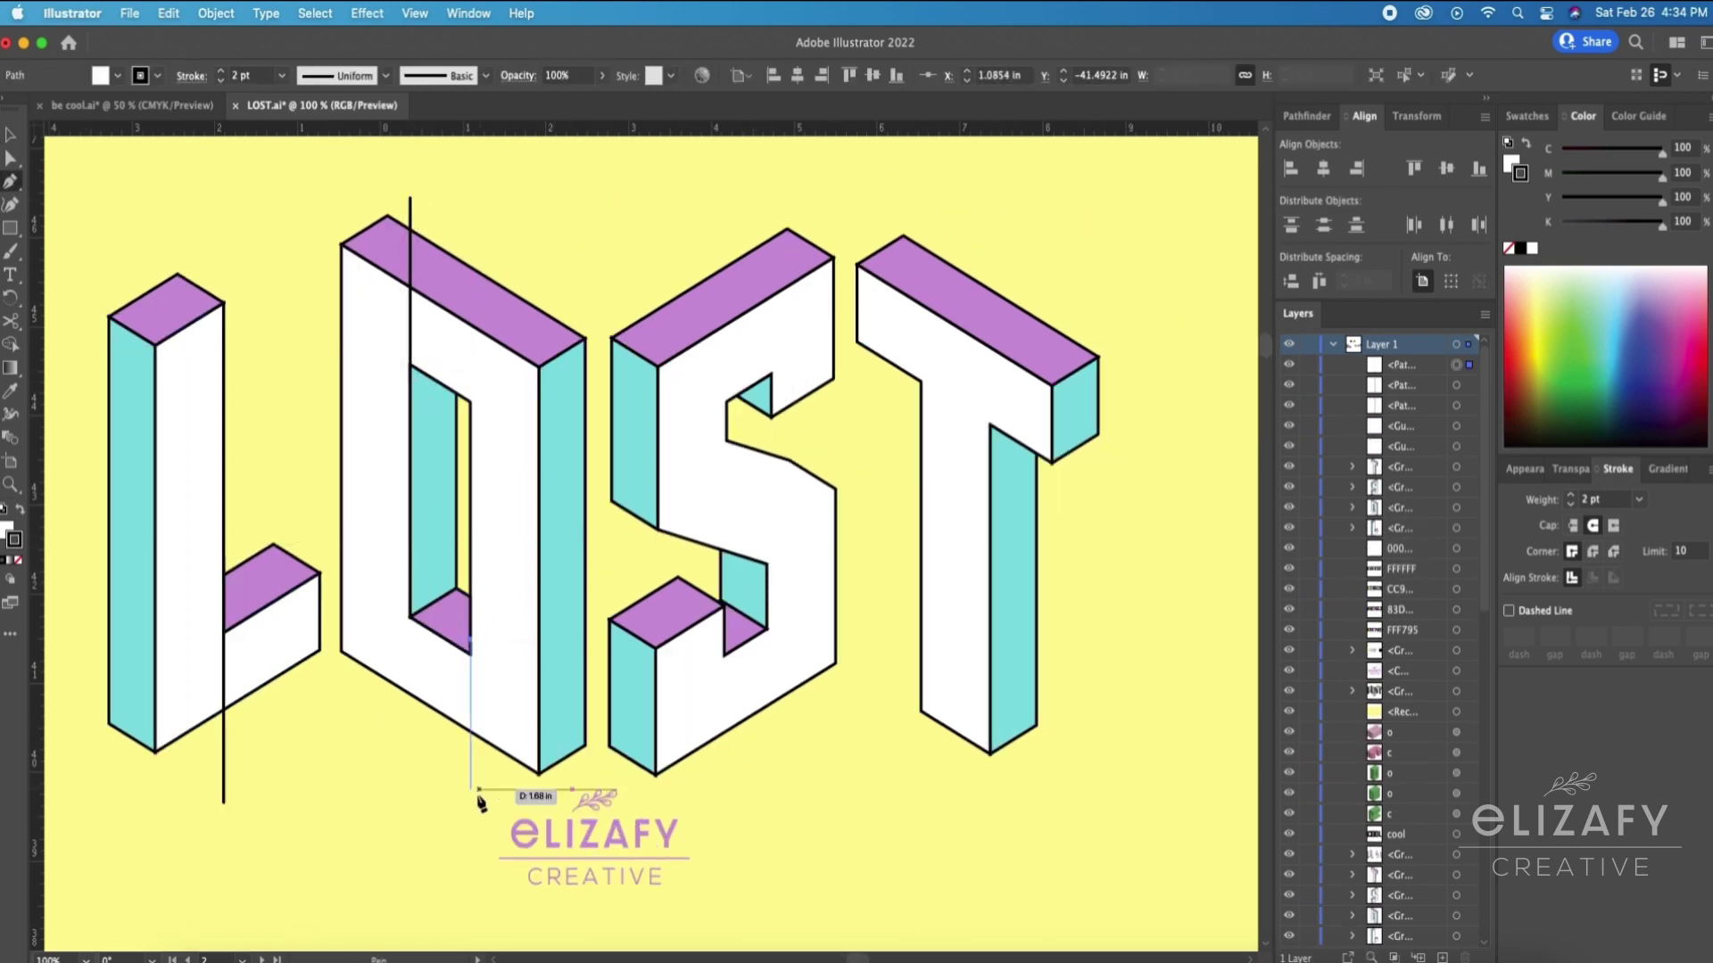
left_click(473, 807, "shift")
left_click(704, 742, "super")
Step: Draw a vertical line from the S's upper inner corner up past its top face, leaving nothing selected
left_click(726, 403)
left_click(724, 223, "shift")
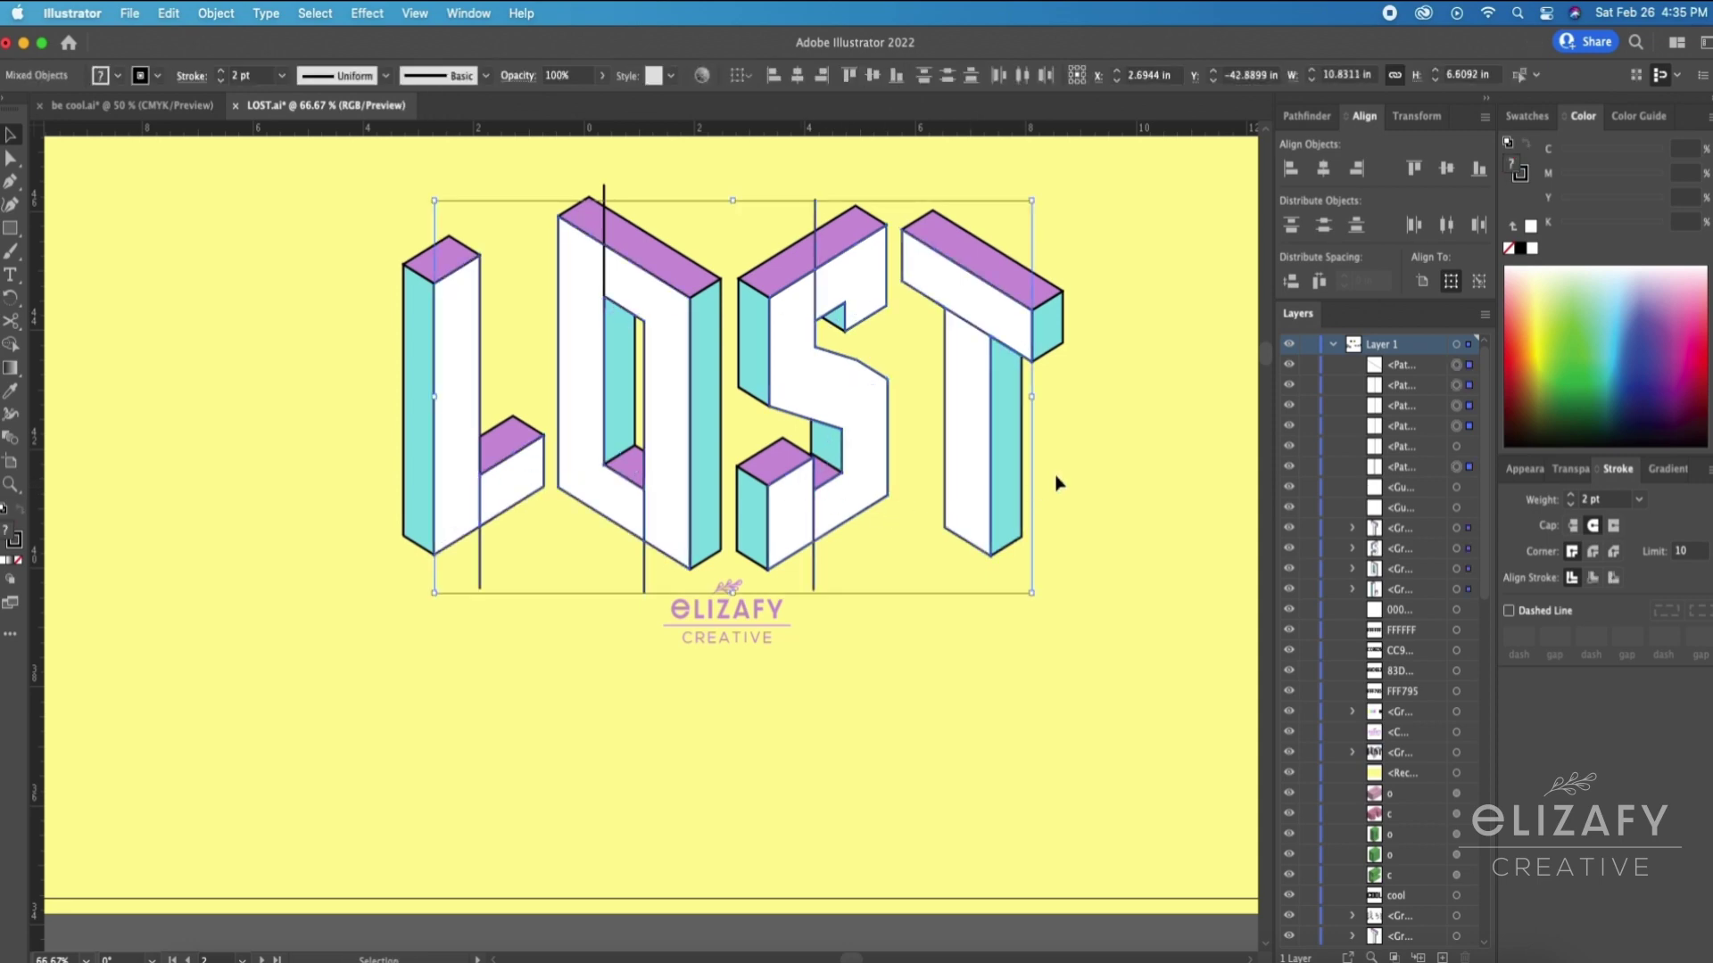
left_click_drag(1076, 459, 983, 597)
left_click(1027, 665)
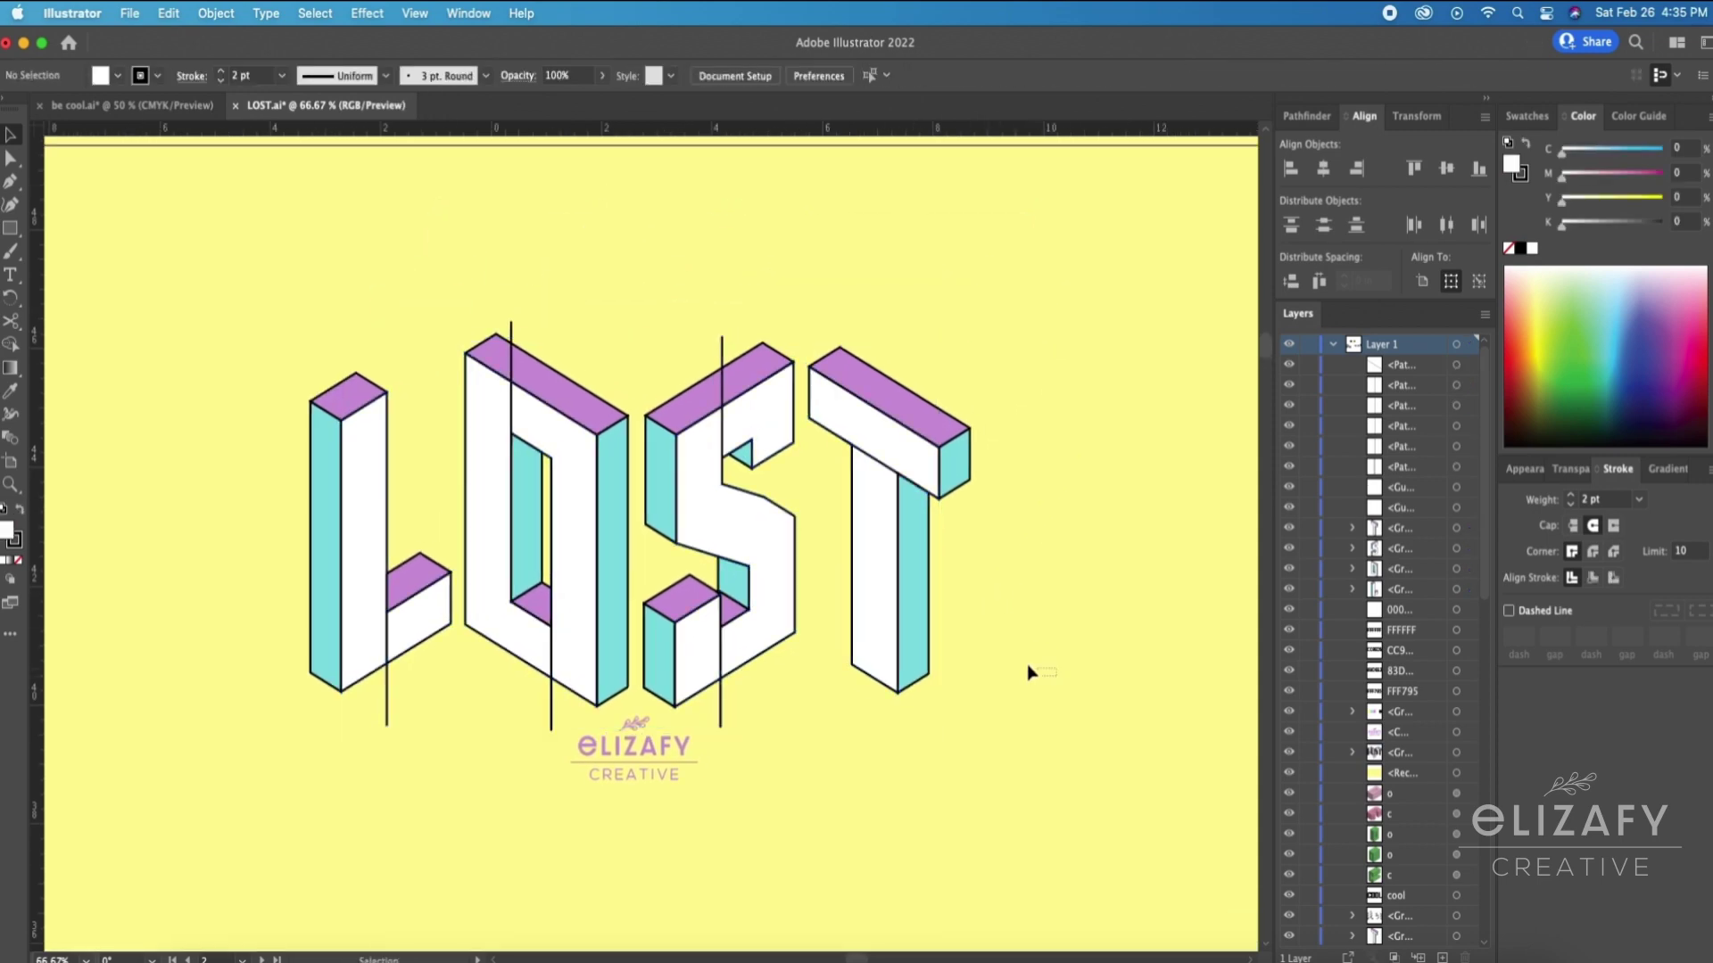
Step: Split the front faces of the LOST letters along the vertical lines with the Shape Builder tool, leaving nothing selected
left_click_drag(1030, 671, 245, 357)
key("shift+m")
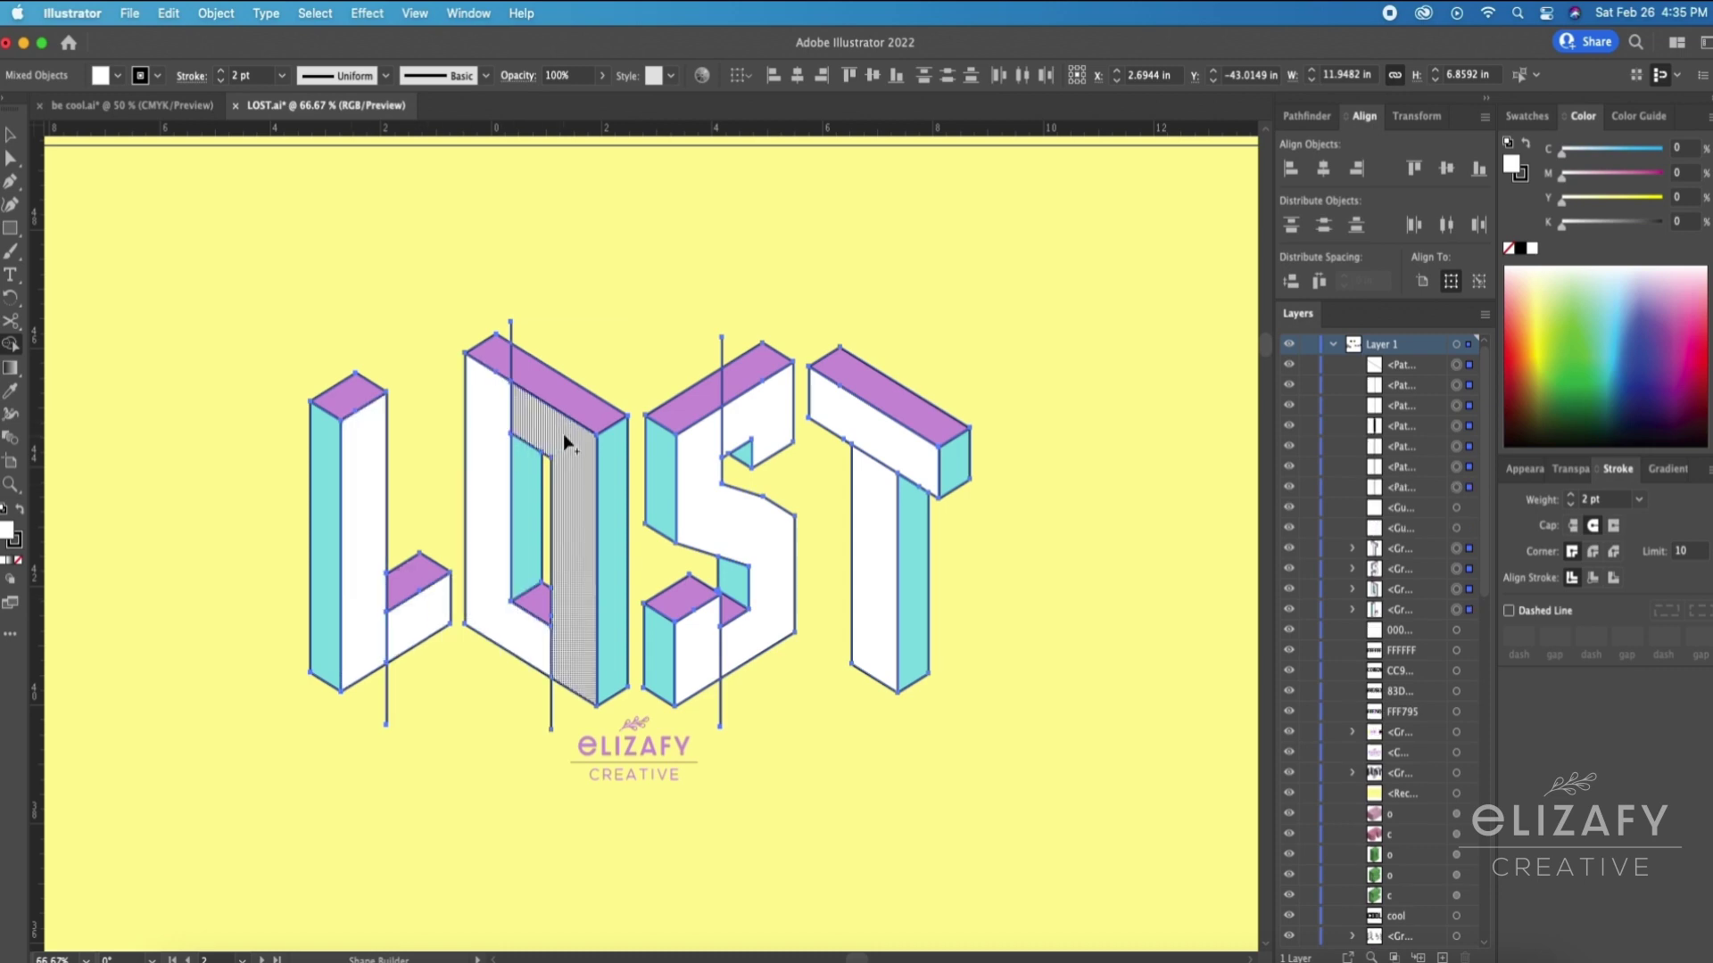
left_click(705, 490)
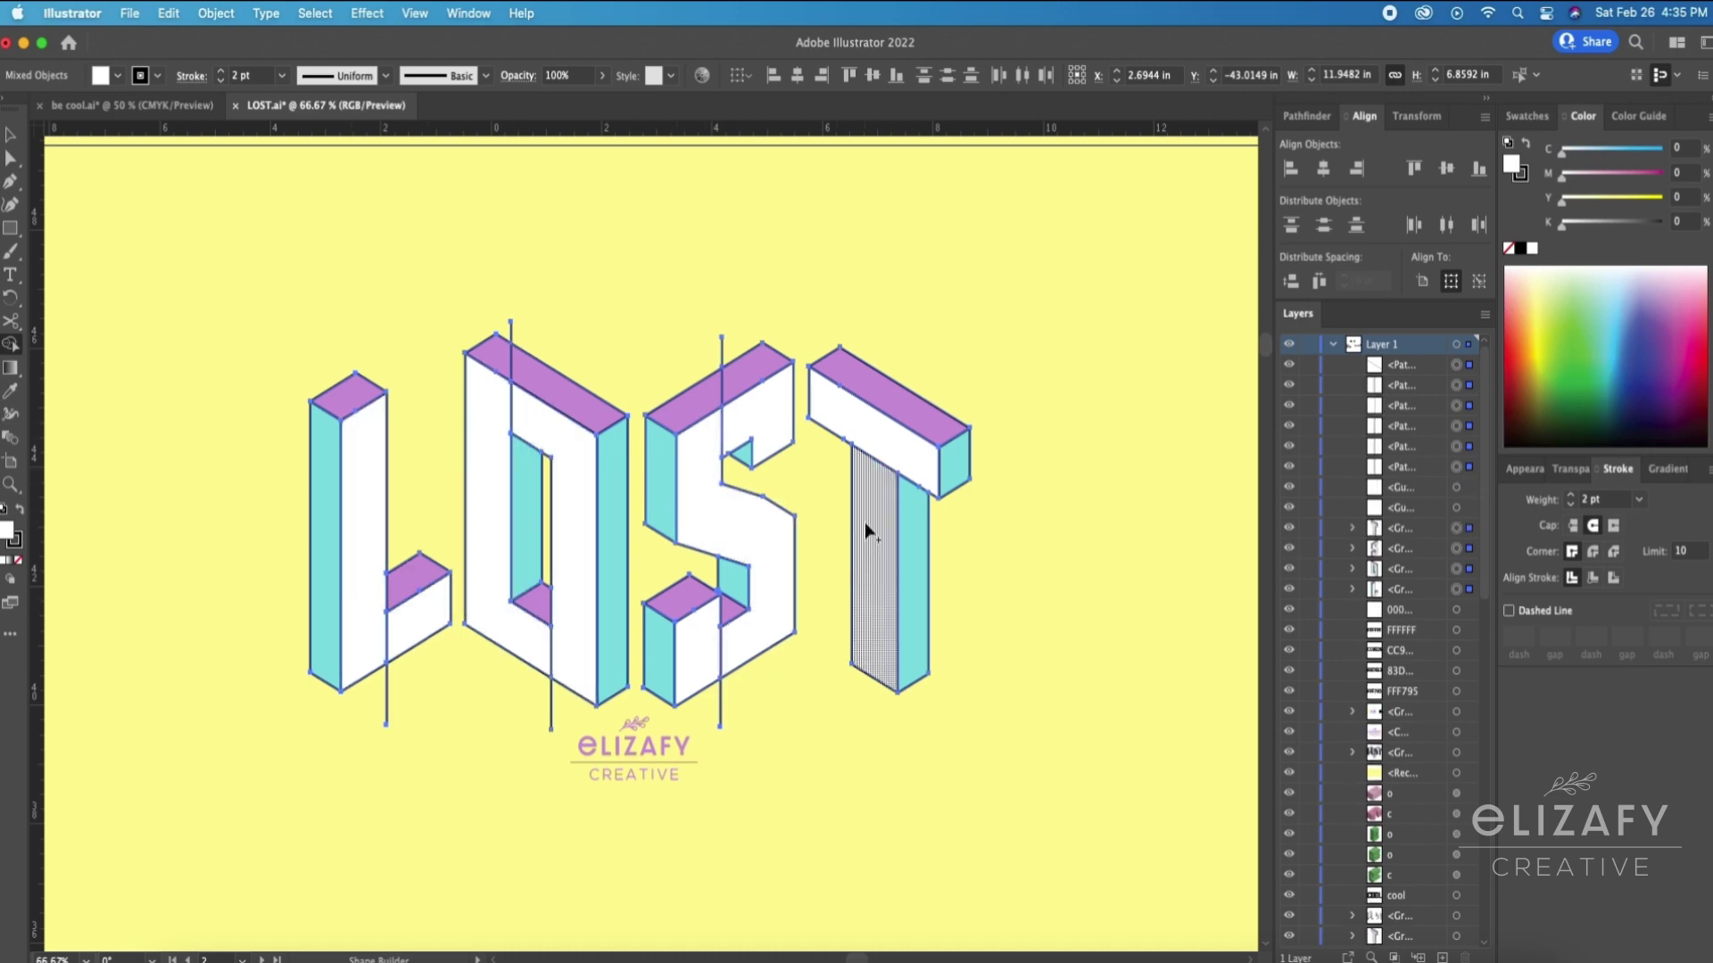
left_click(866, 525)
key("a")
left_click(737, 727)
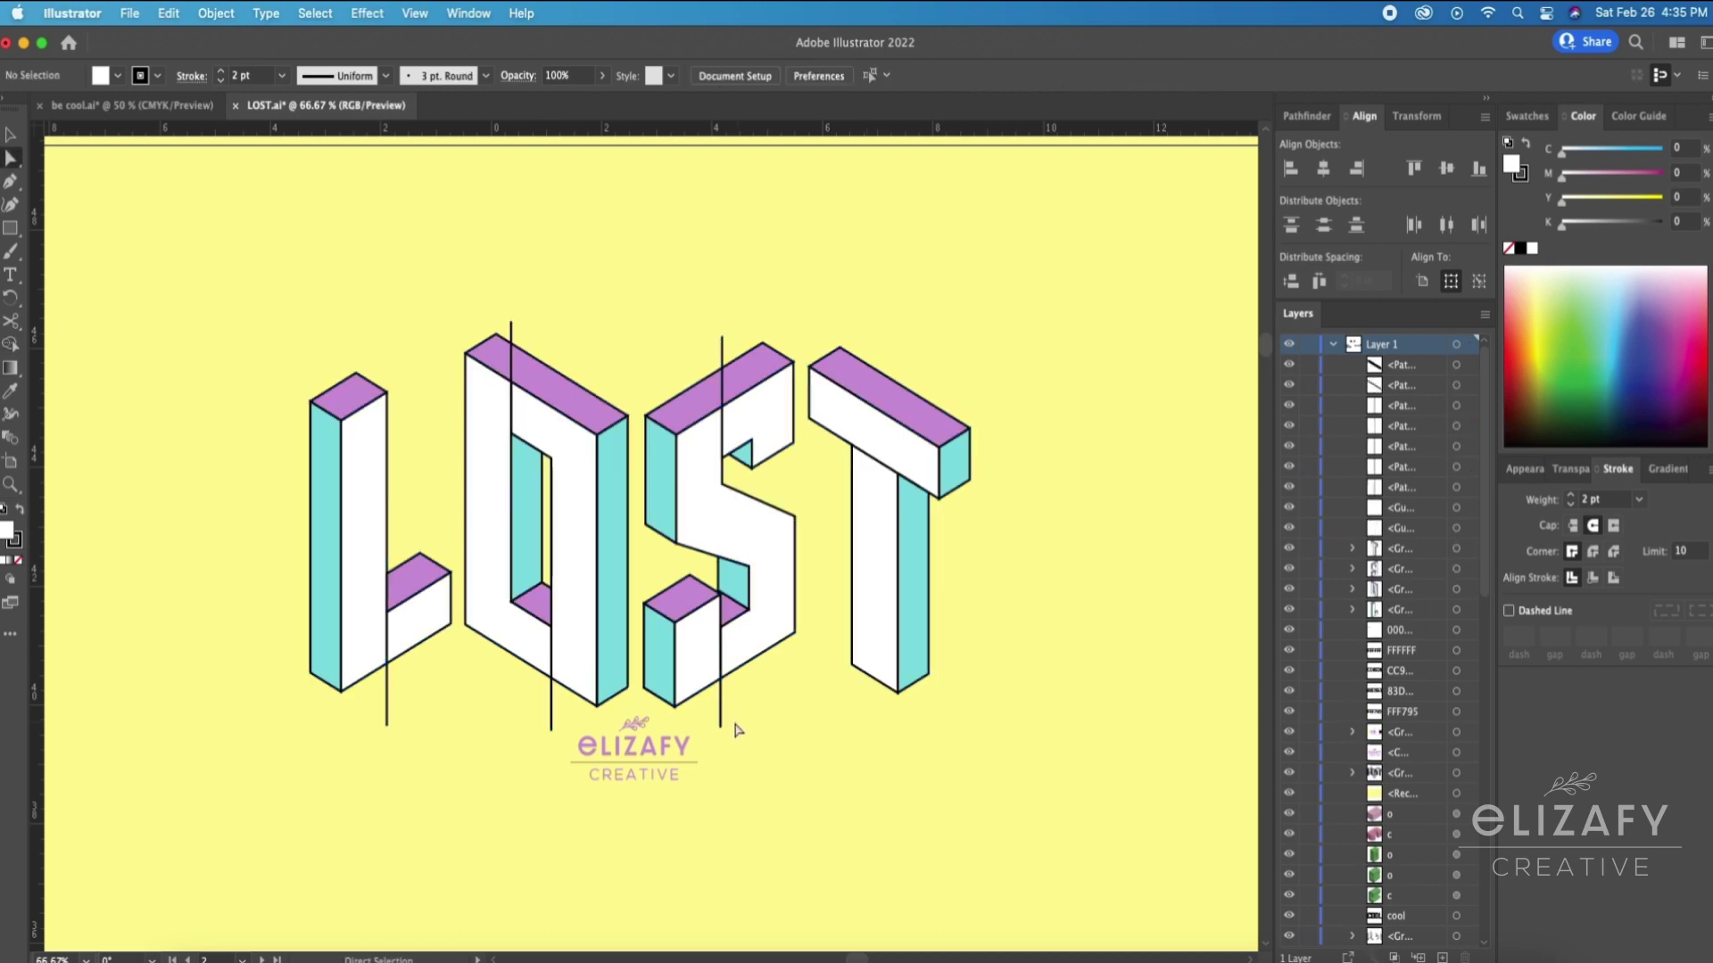
Step: Delete the leftover vertical line ends that extend beyond the S, O and L
left_click(721, 721)
key("Delete")
left_click(722, 346)
key("Delete")
left_click(512, 335)
key("Delete")
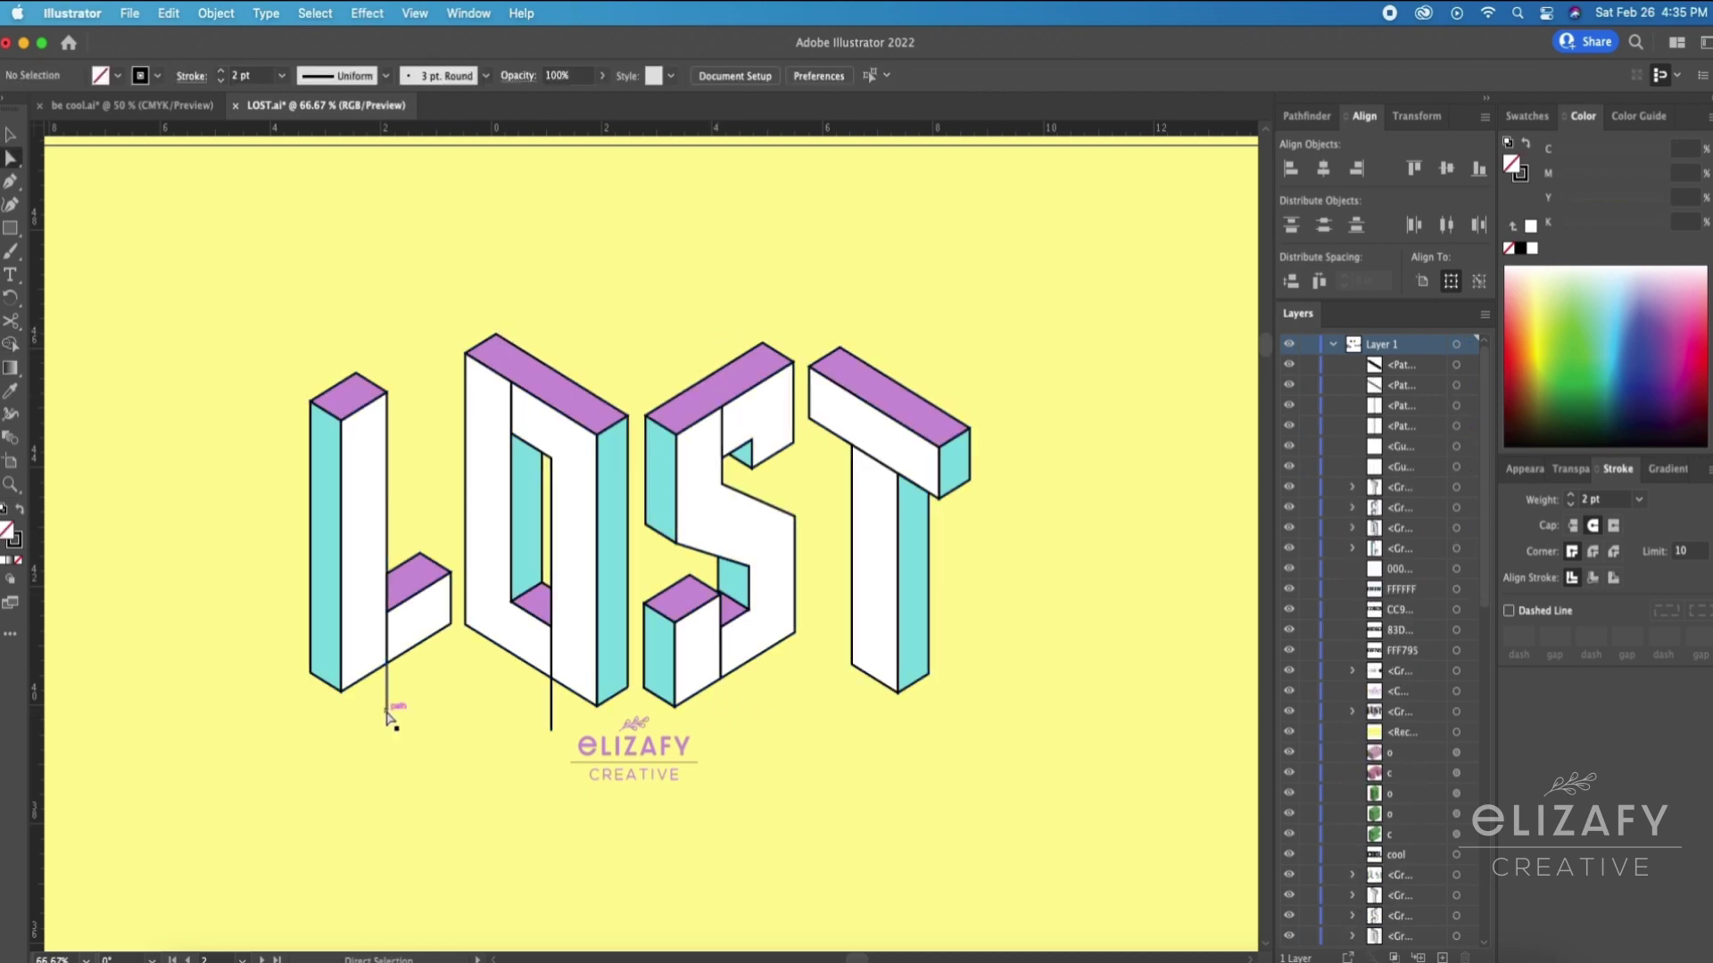
left_click(387, 713)
key("Delete")
left_click(552, 717)
key("Delete")
Step: Fill copies of the L's upright, the O's left part, the S's middle and the T's stem with the logo's purple, without outline
left_click(371, 588)
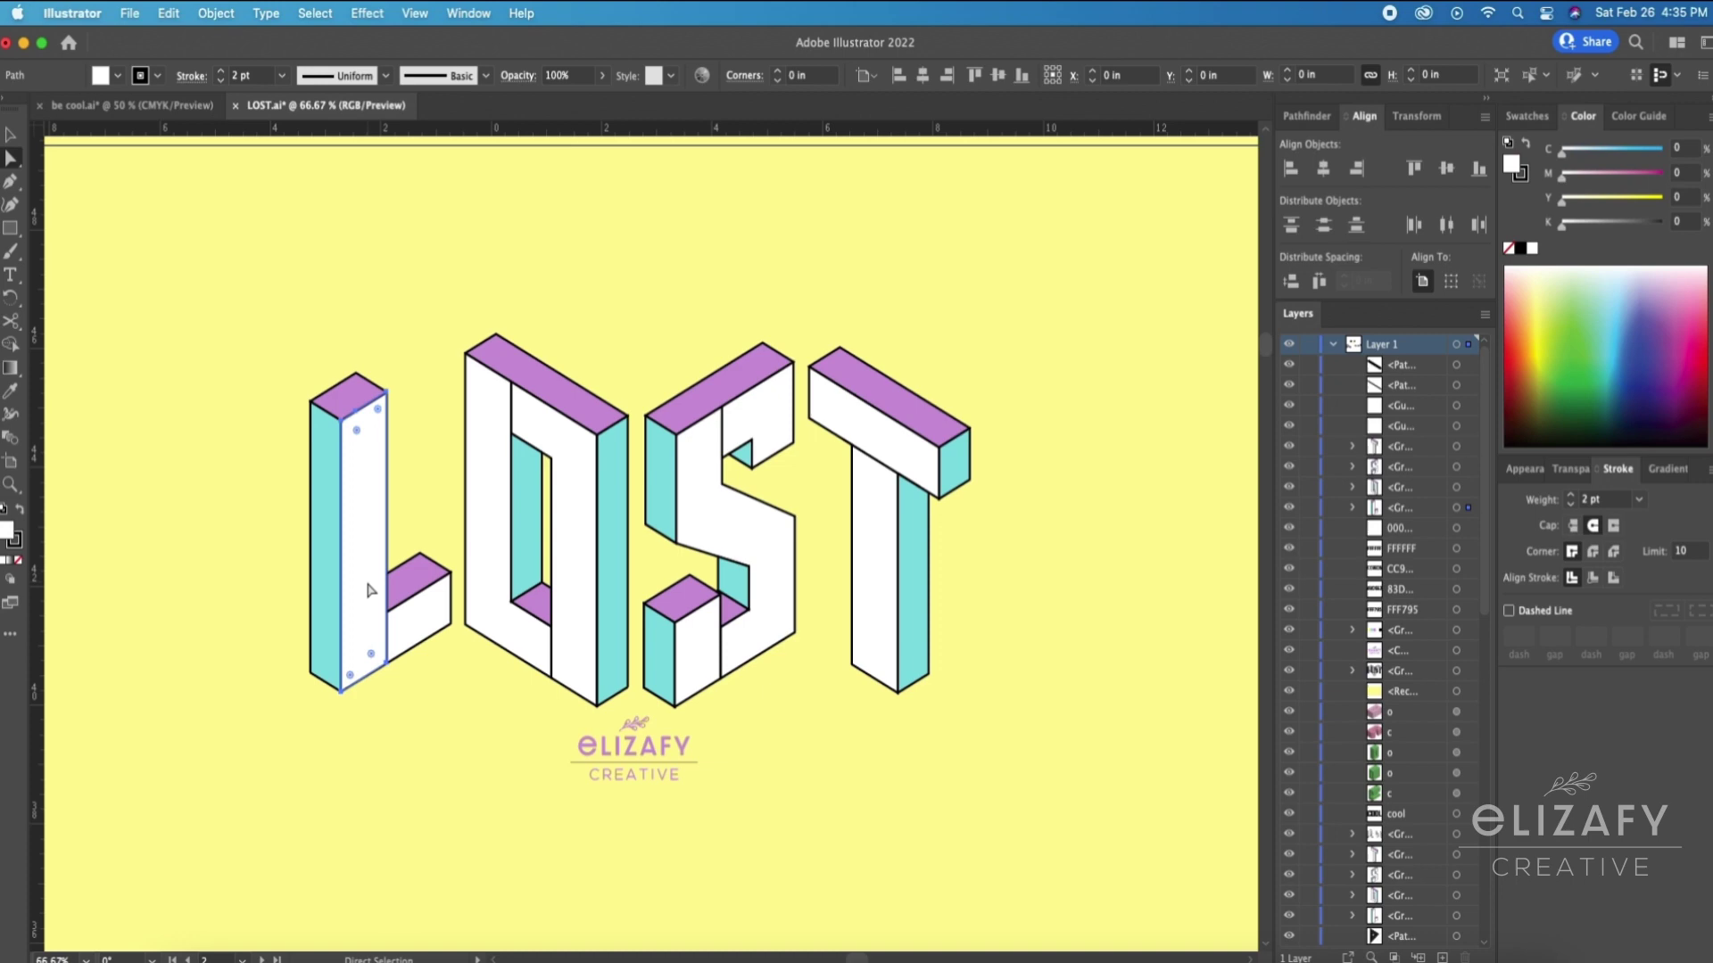
left_click(488, 585, "shift")
left_click(723, 545, "shift")
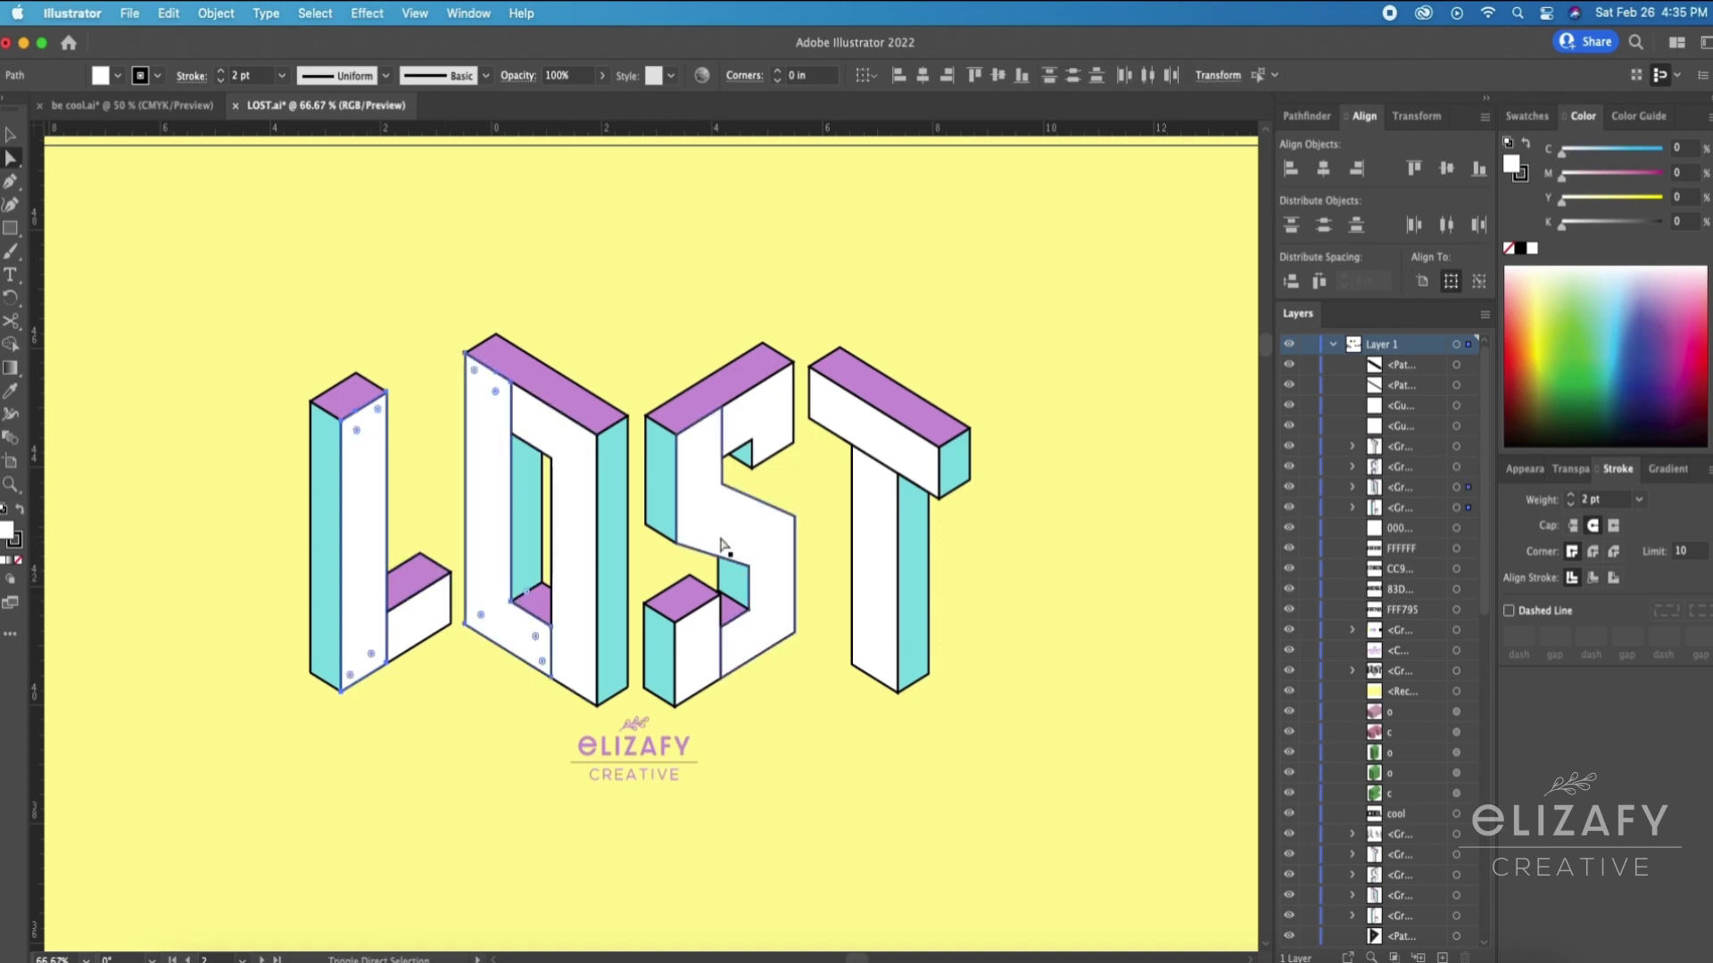
left_click(870, 558, "shift")
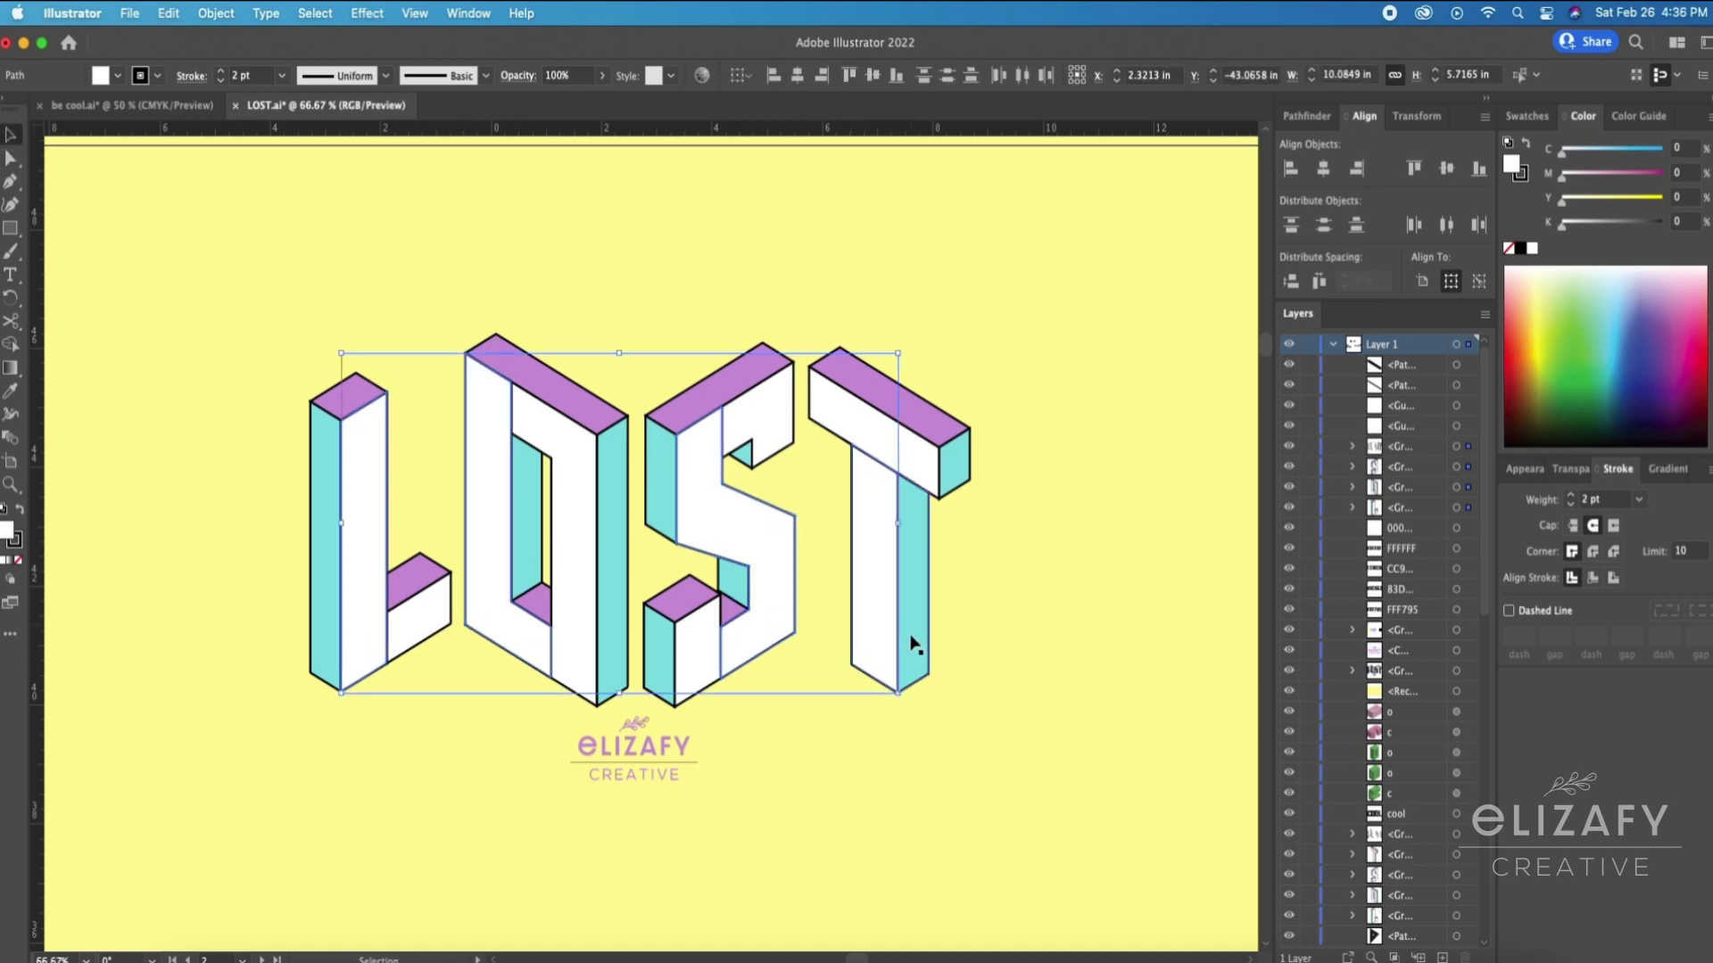
key("i")
left_click(685, 737)
key("v")
Step: Move the purple front-face copies off the artboard into the empty space beside it and group them
left_click_drag(864, 562, 1107, 598)
left_click_drag(1002, 562, 474, 560)
left_click_drag(409, 641, 703, 606)
key("super+g")
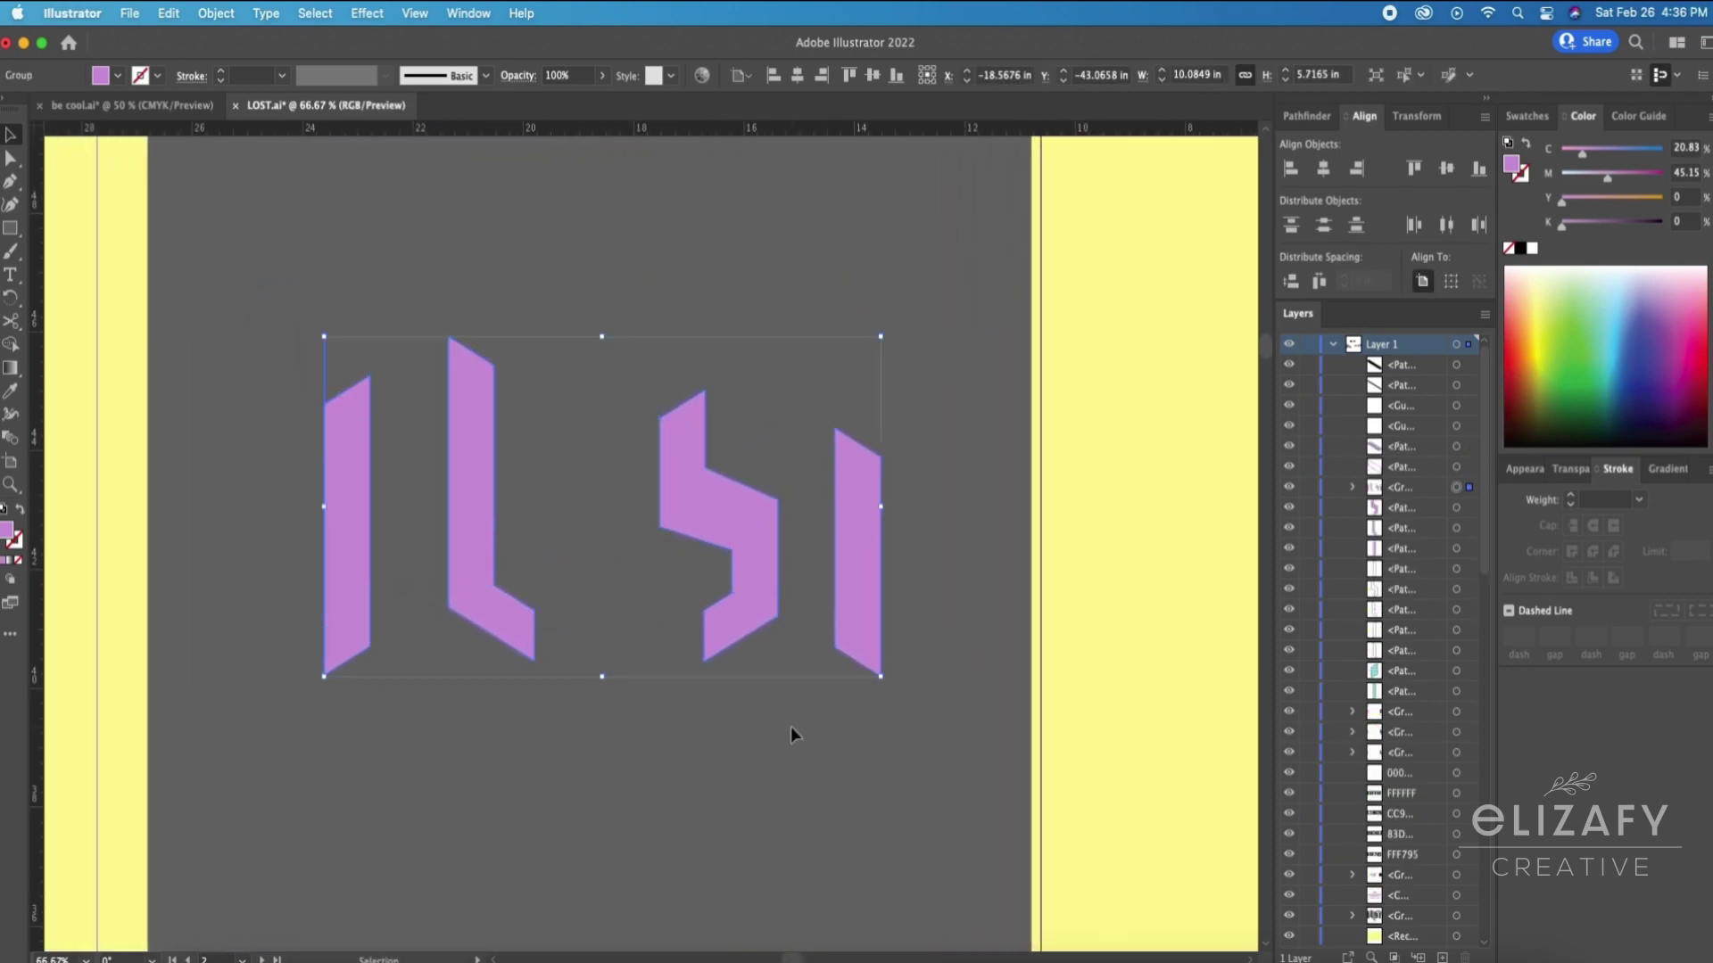
Step: Move the purple group well above the artboard into empty canvas and leave it deselected
left_click_drag(232, 712, 835, 350)
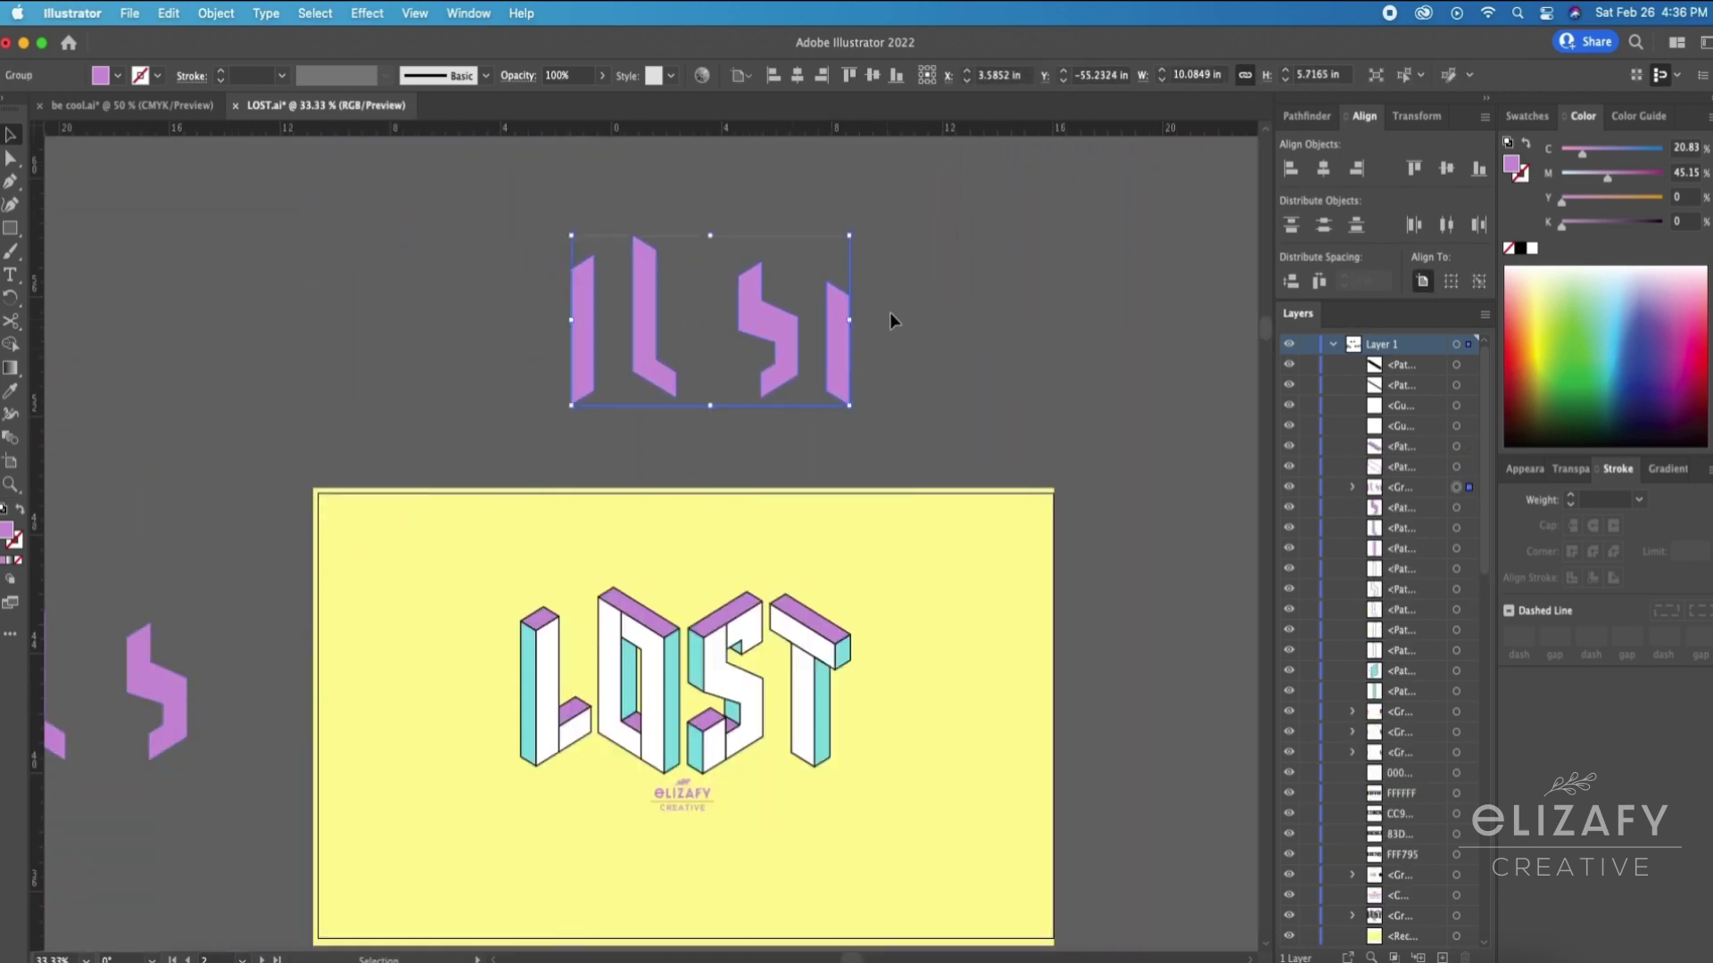
scroll(891, 317, "up", 5)
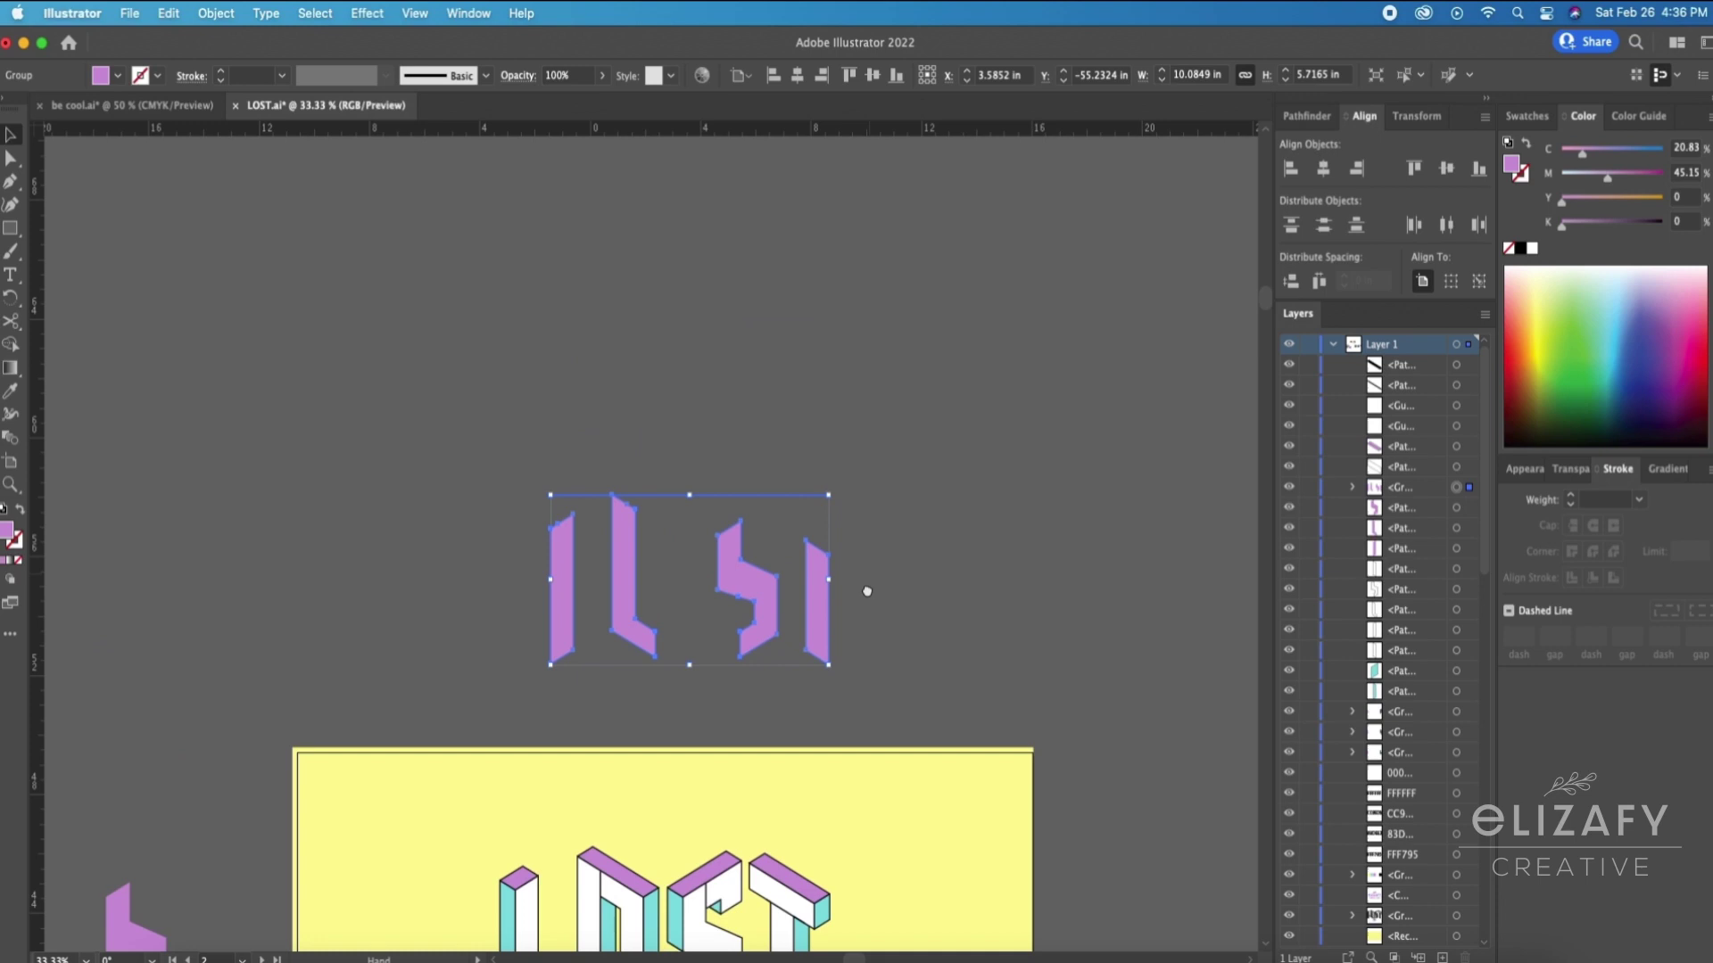
left_click_drag(811, 699, 800, 455)
scroll(801, 459, "up", 5)
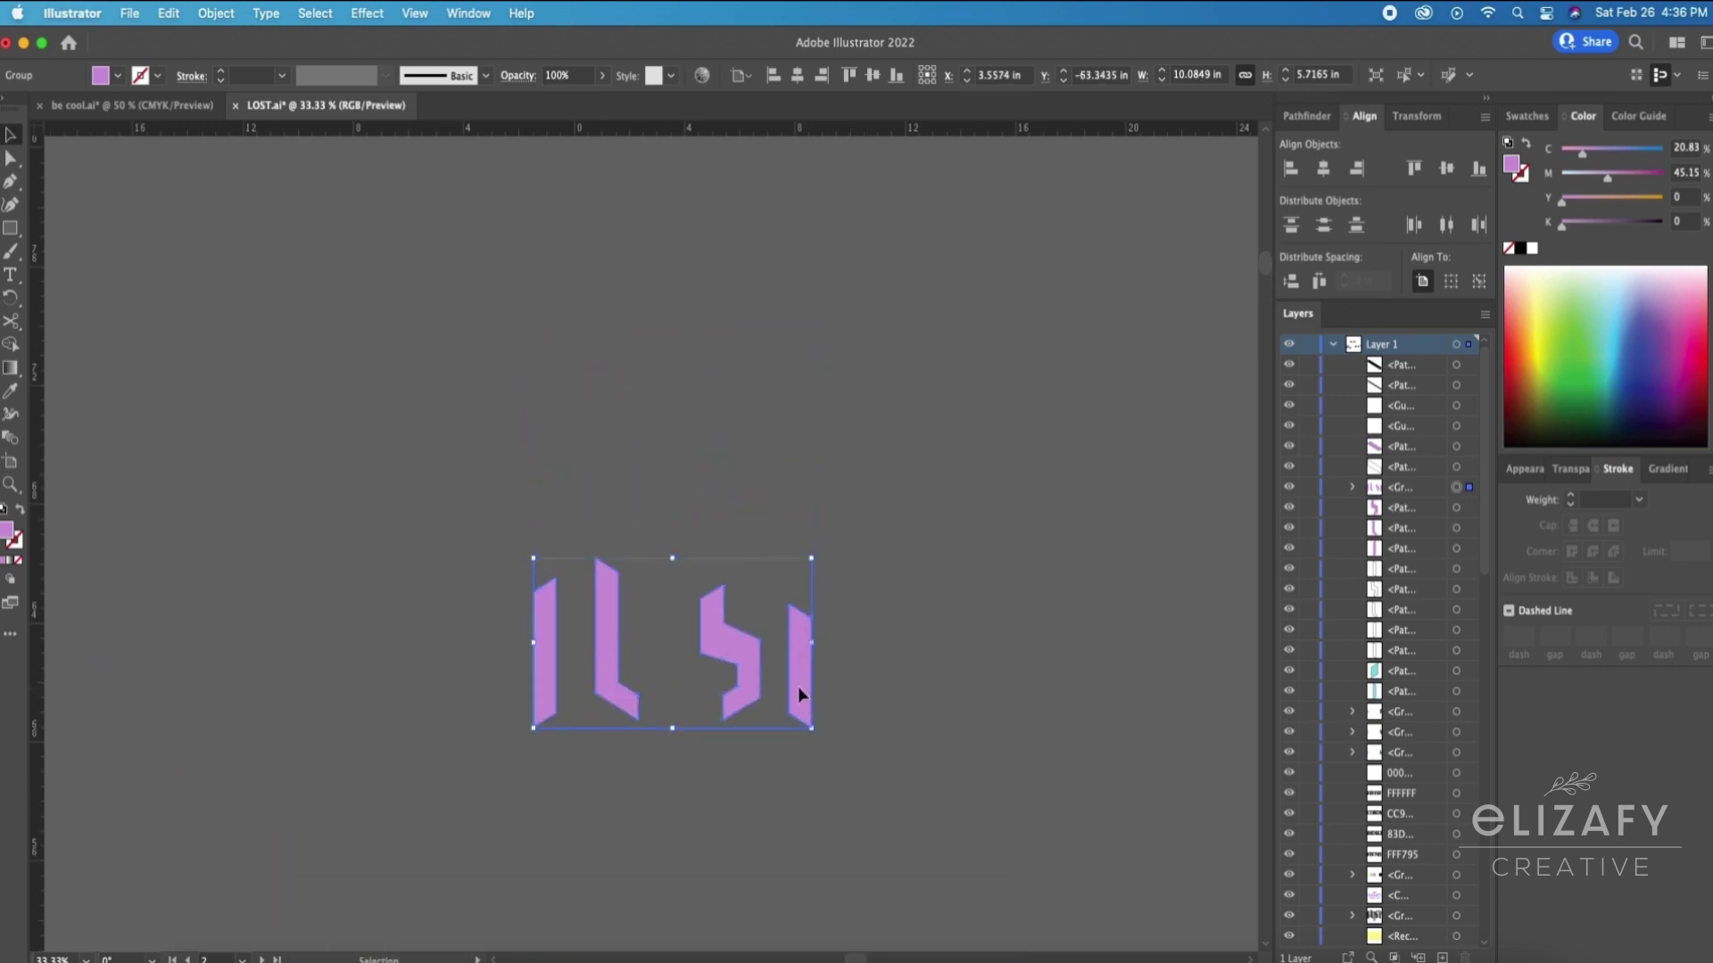
left_click_drag(798, 688, 799, 629)
left_click(947, 658)
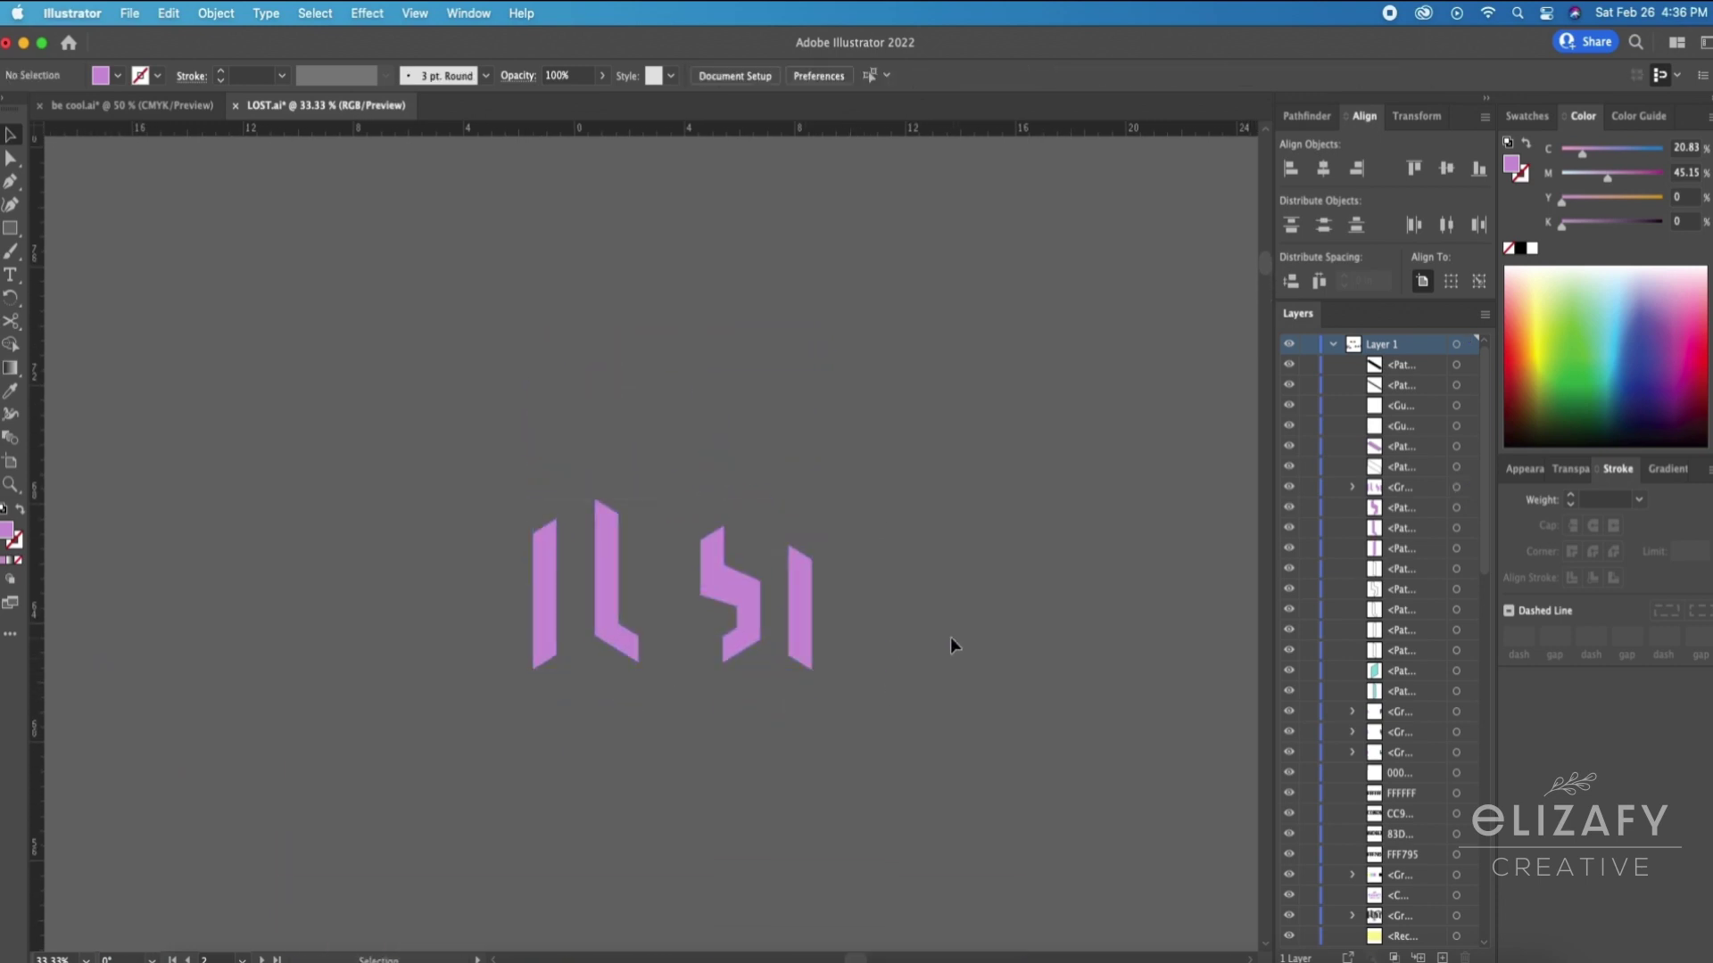
Step: Draw a rising diagonal line with the Pen tool above the purple shapes, about 23.4 in wide and 11.8 in high
key("p")
left_click(254, 624)
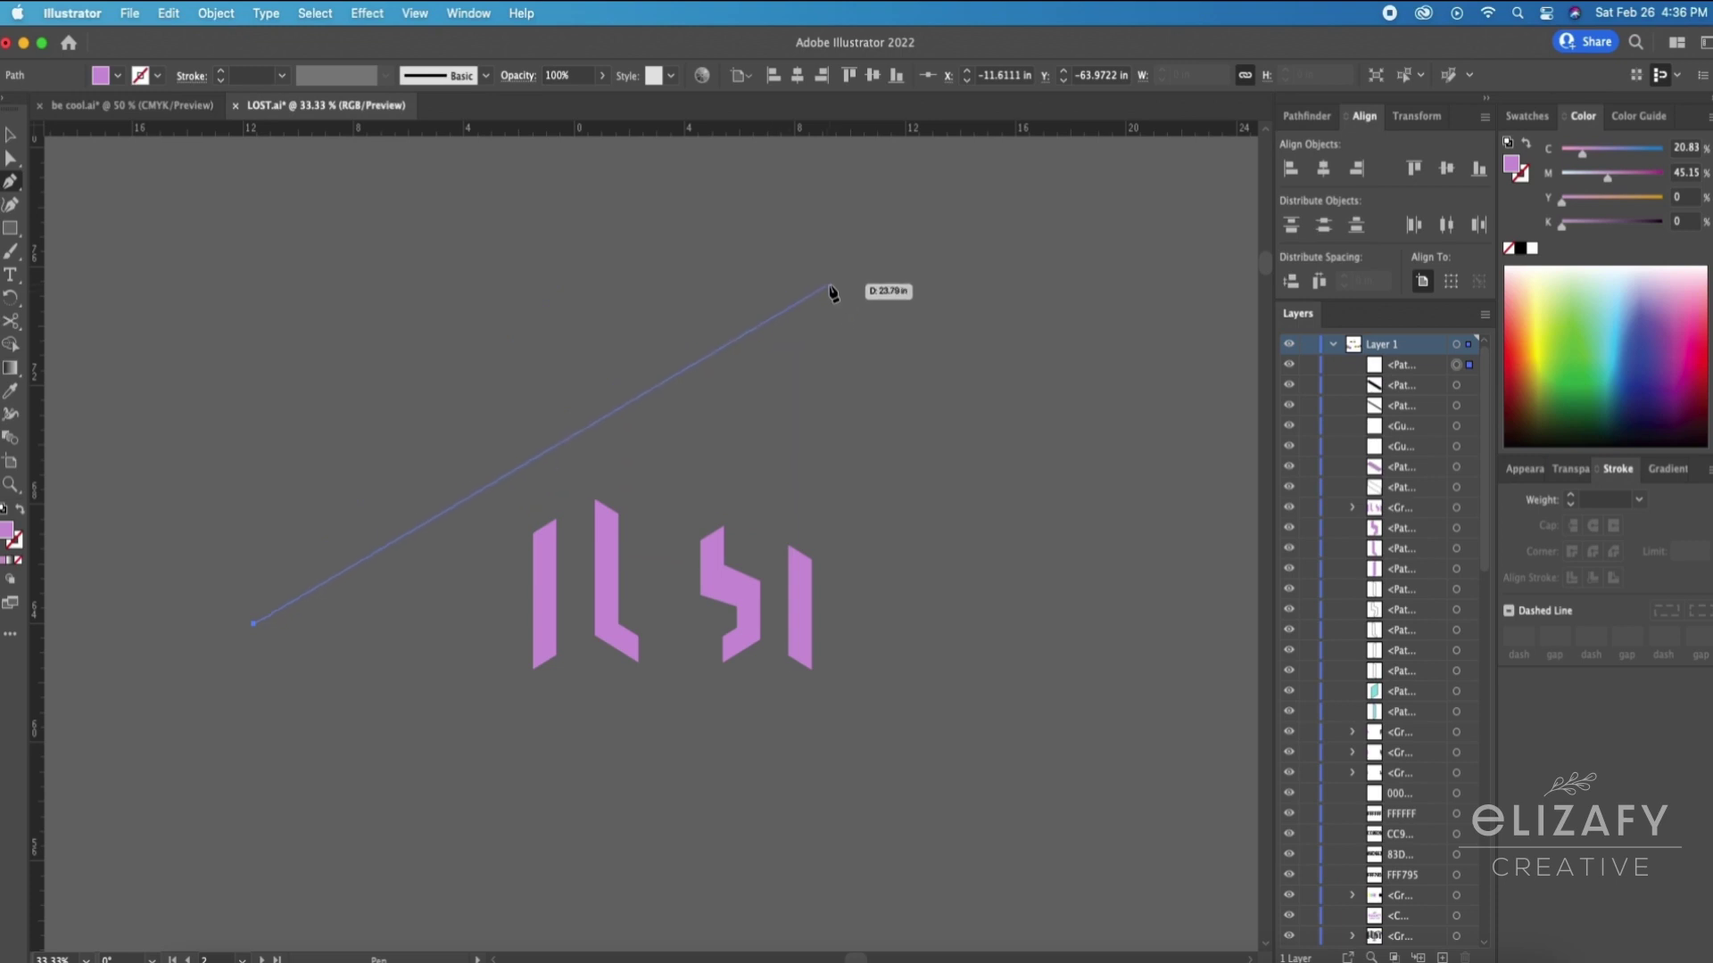
left_click(899, 273)
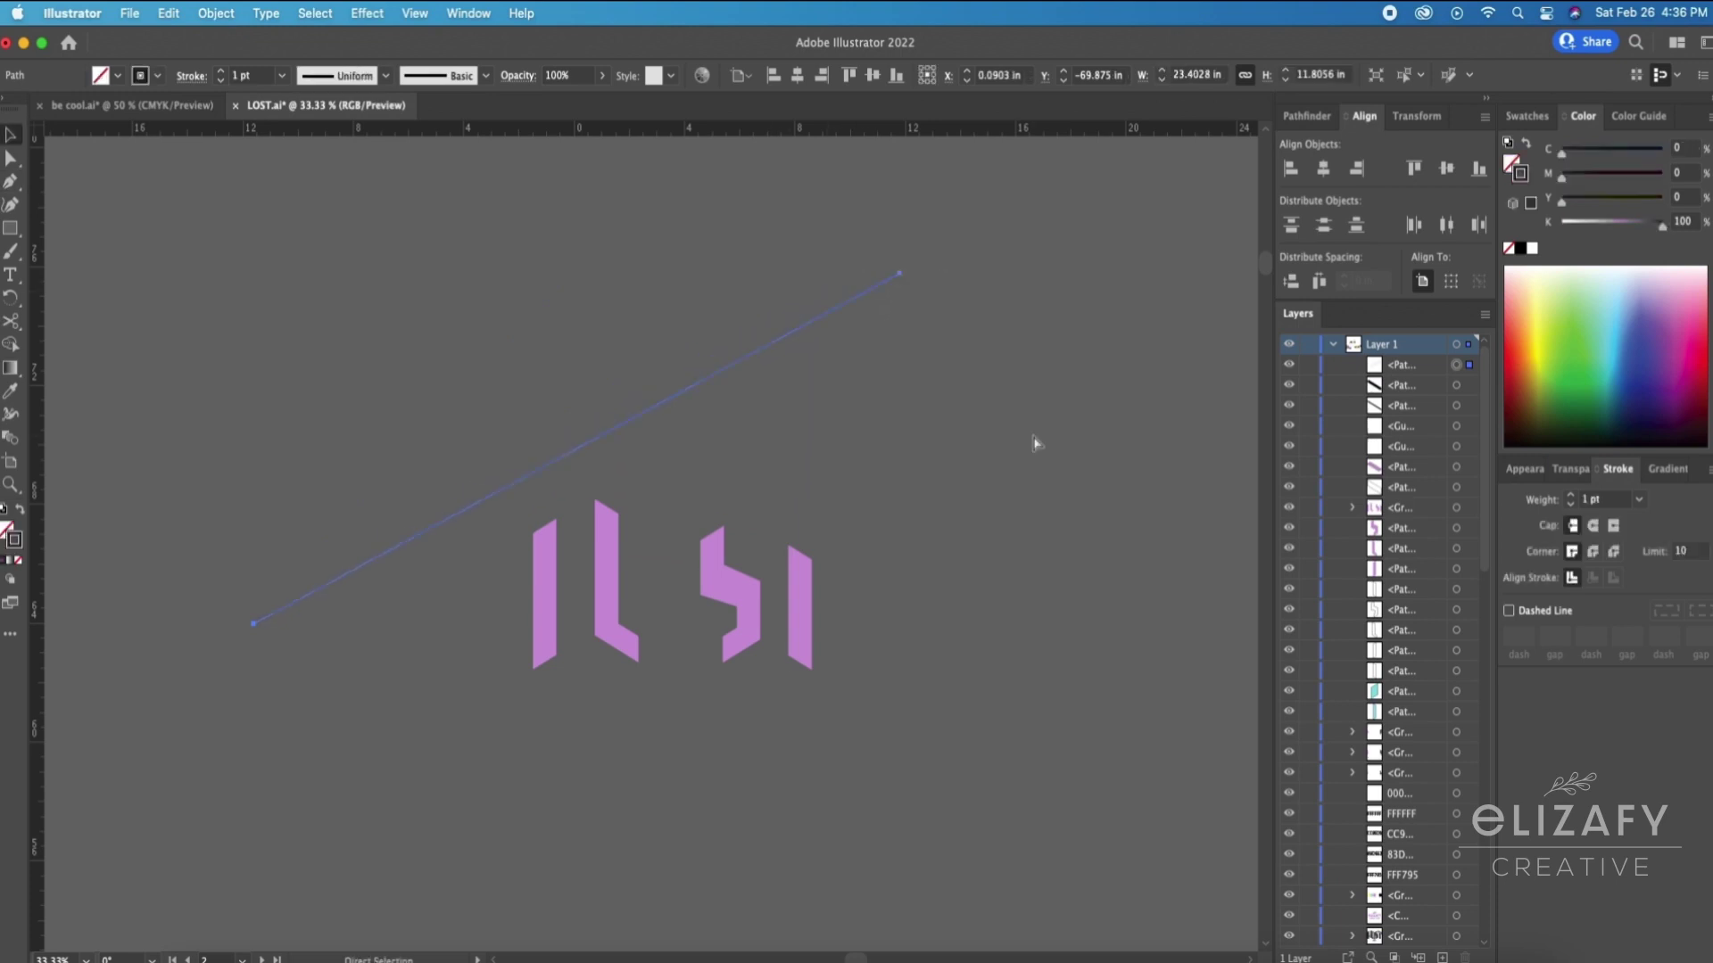
Step: Duplicate the diagonal line in place and move the copy below the purple shapes, parallel to the original
key("super+c")
key("super+f")
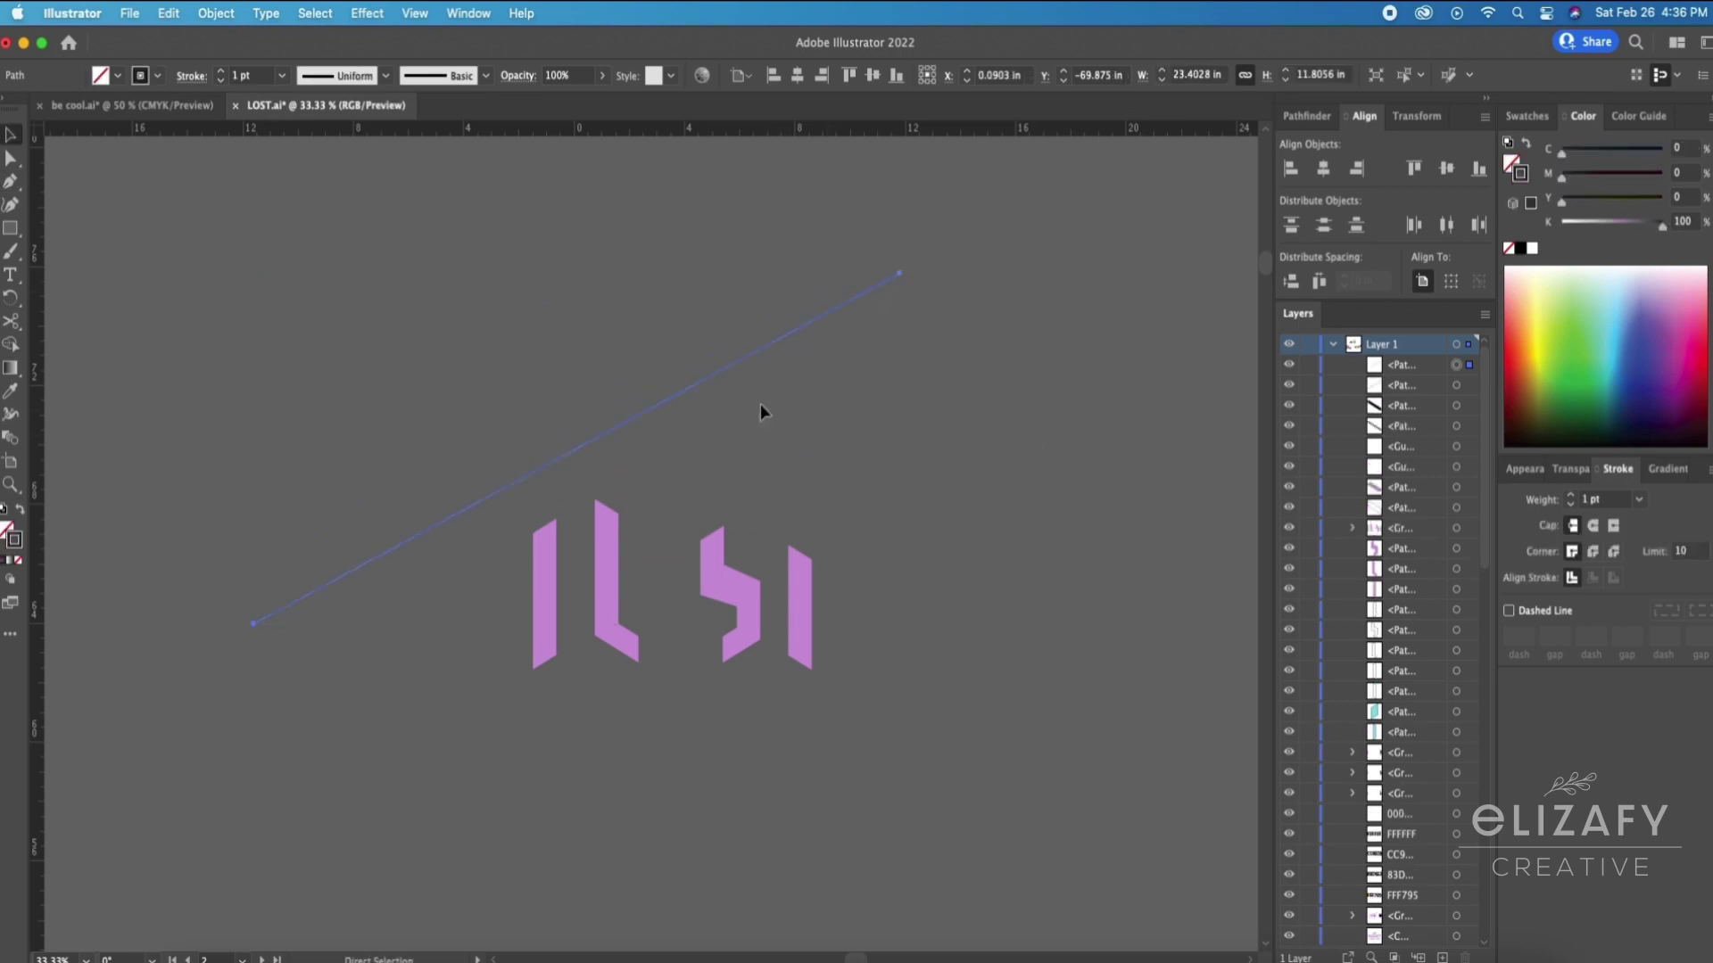
left_click_drag(783, 341, 1038, 626)
Step: Select both diagonal lines and make a blend between them
left_click(833, 314, "shift")
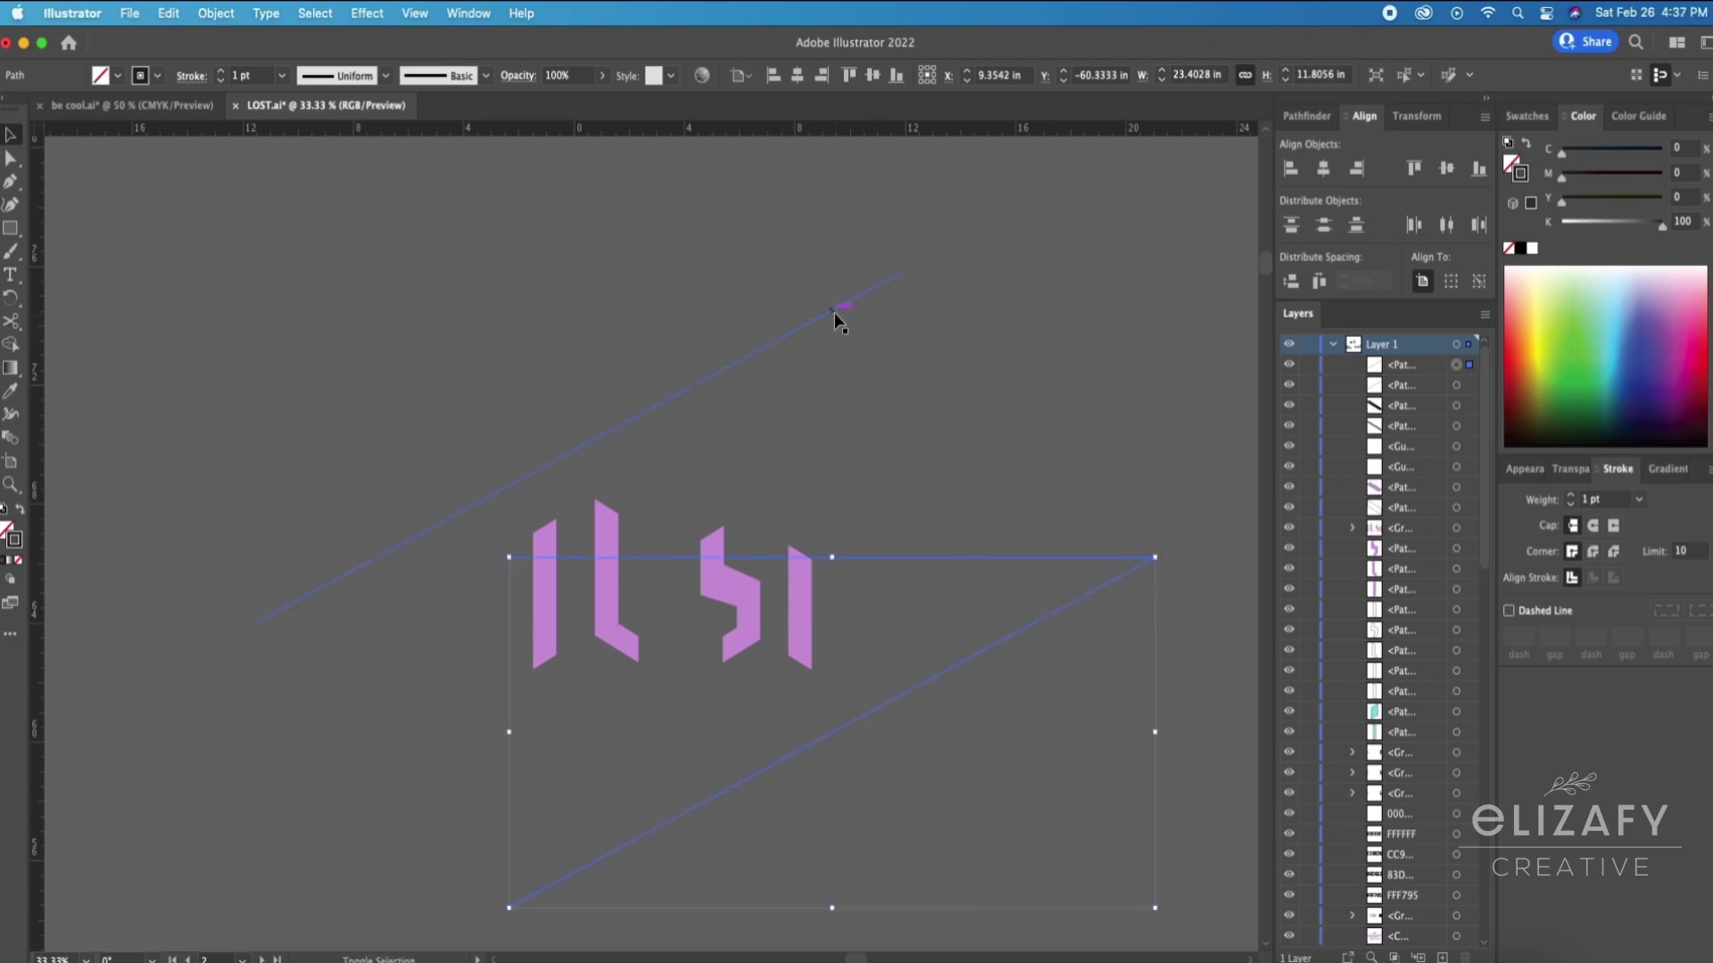
left_click(237, 15)
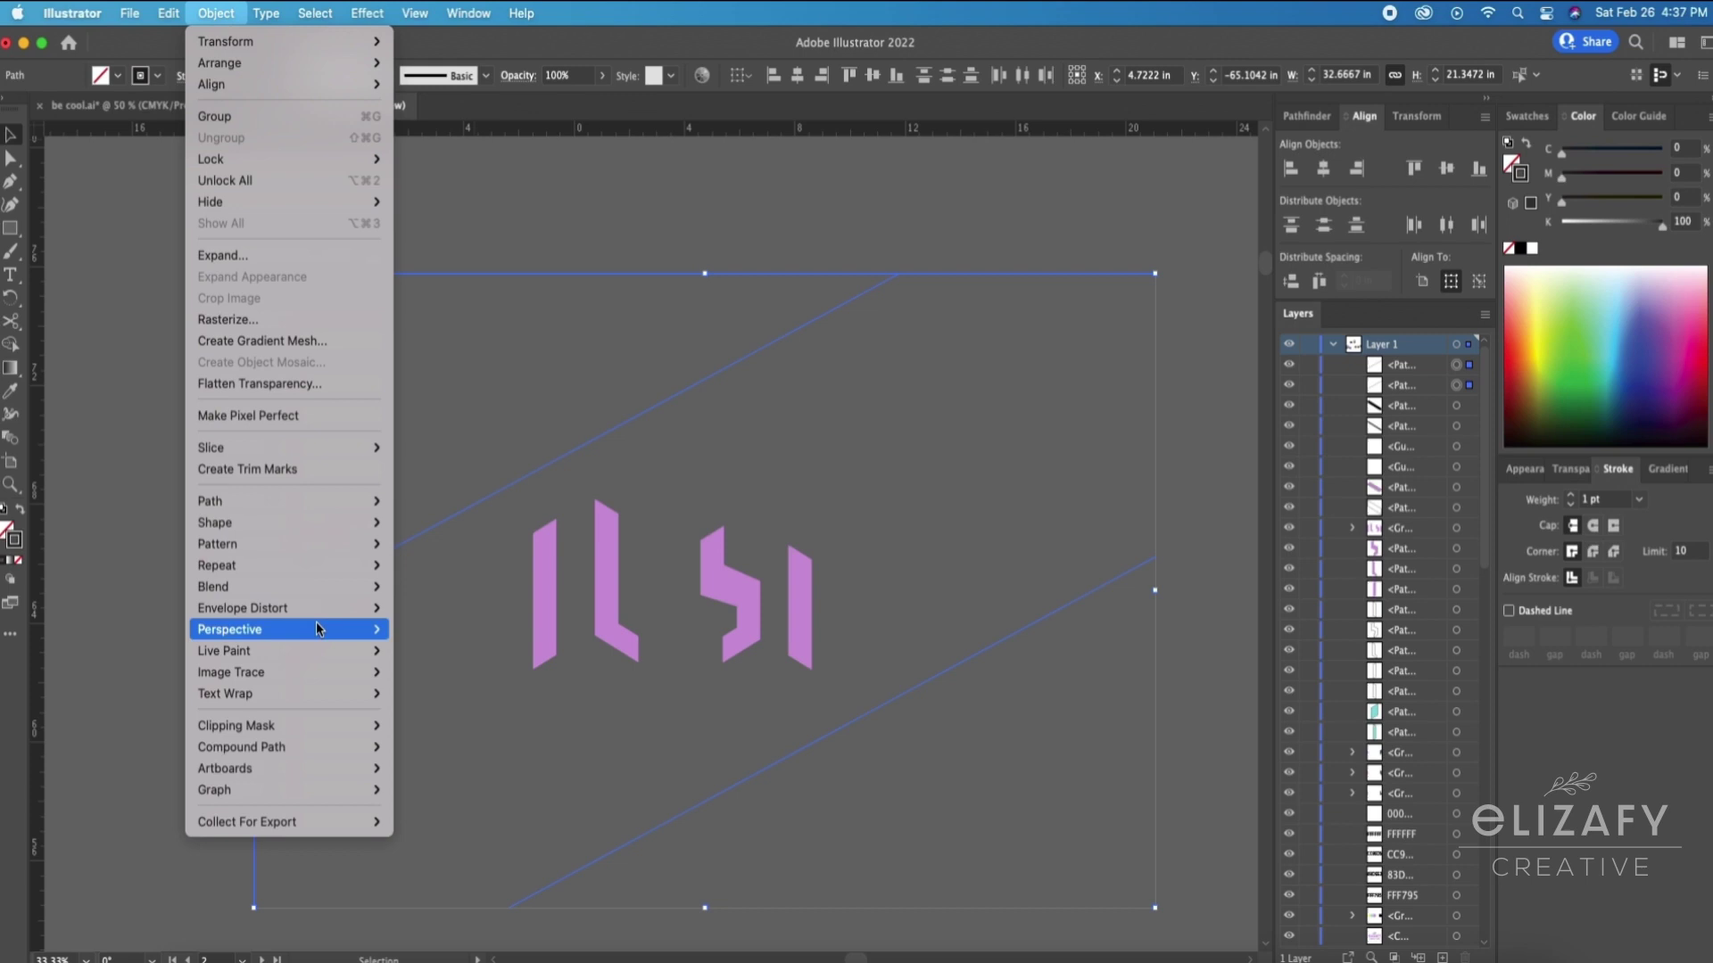
mouse_move(309, 591)
left_click(480, 588)
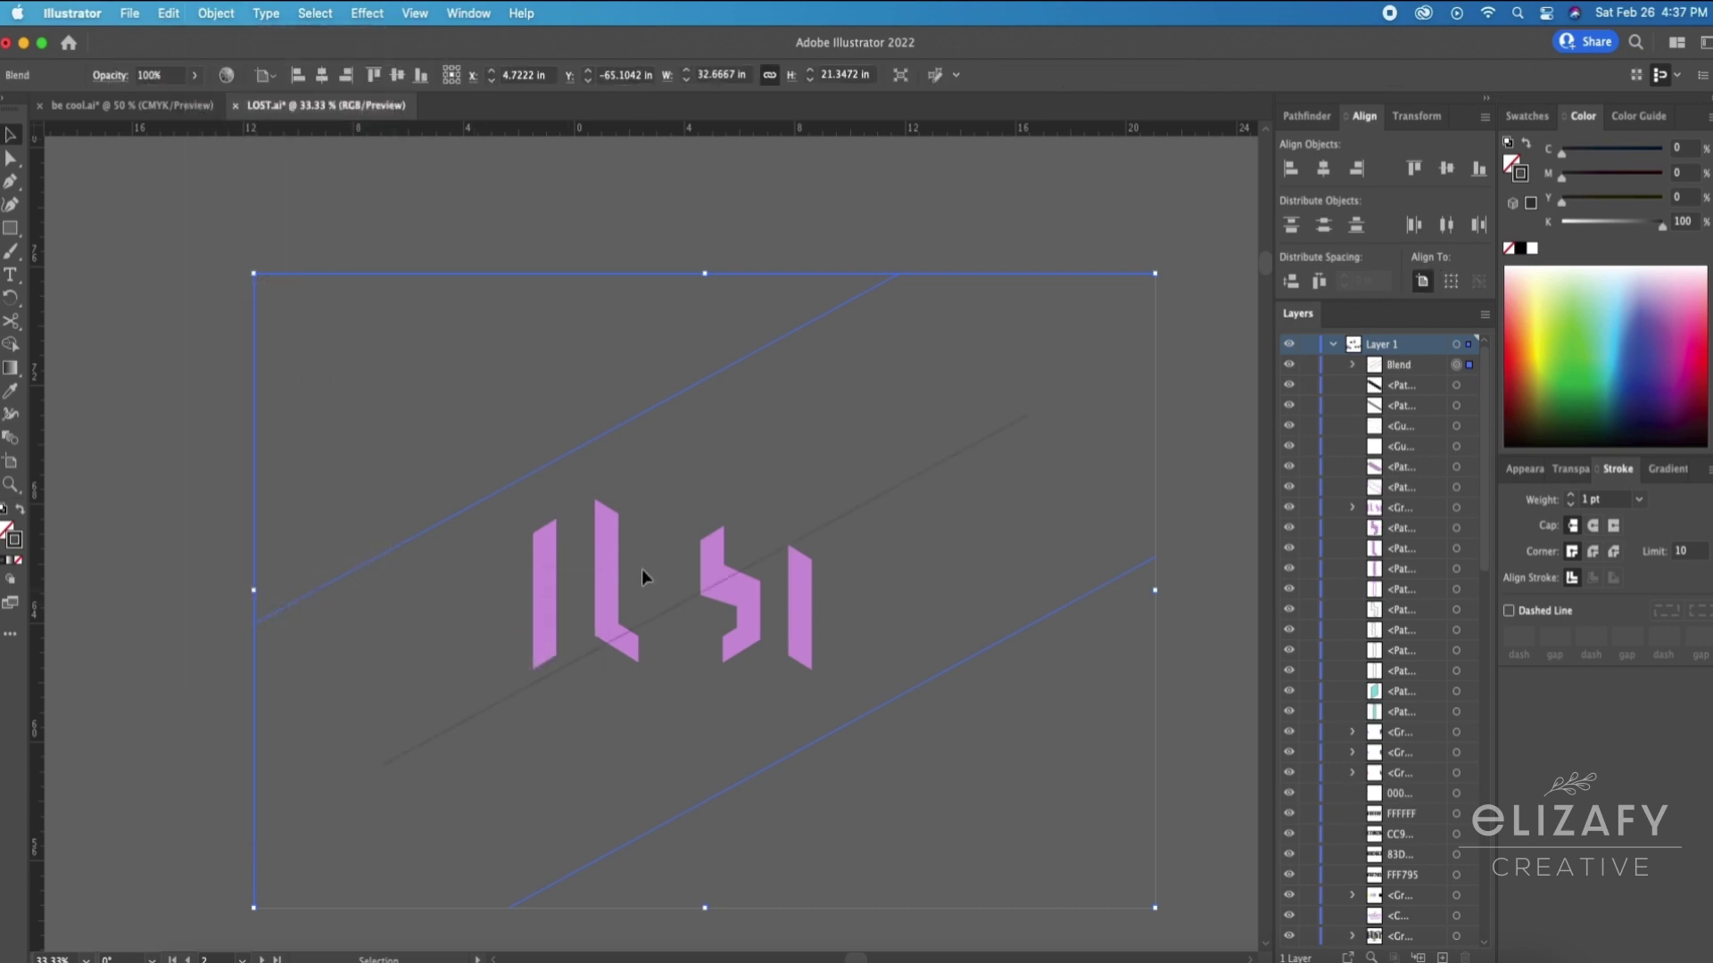
Step: Set the blend spacing to Specified Steps and raise the step count until closely spaced diagonal lines cover the shapes
left_click(197, 10)
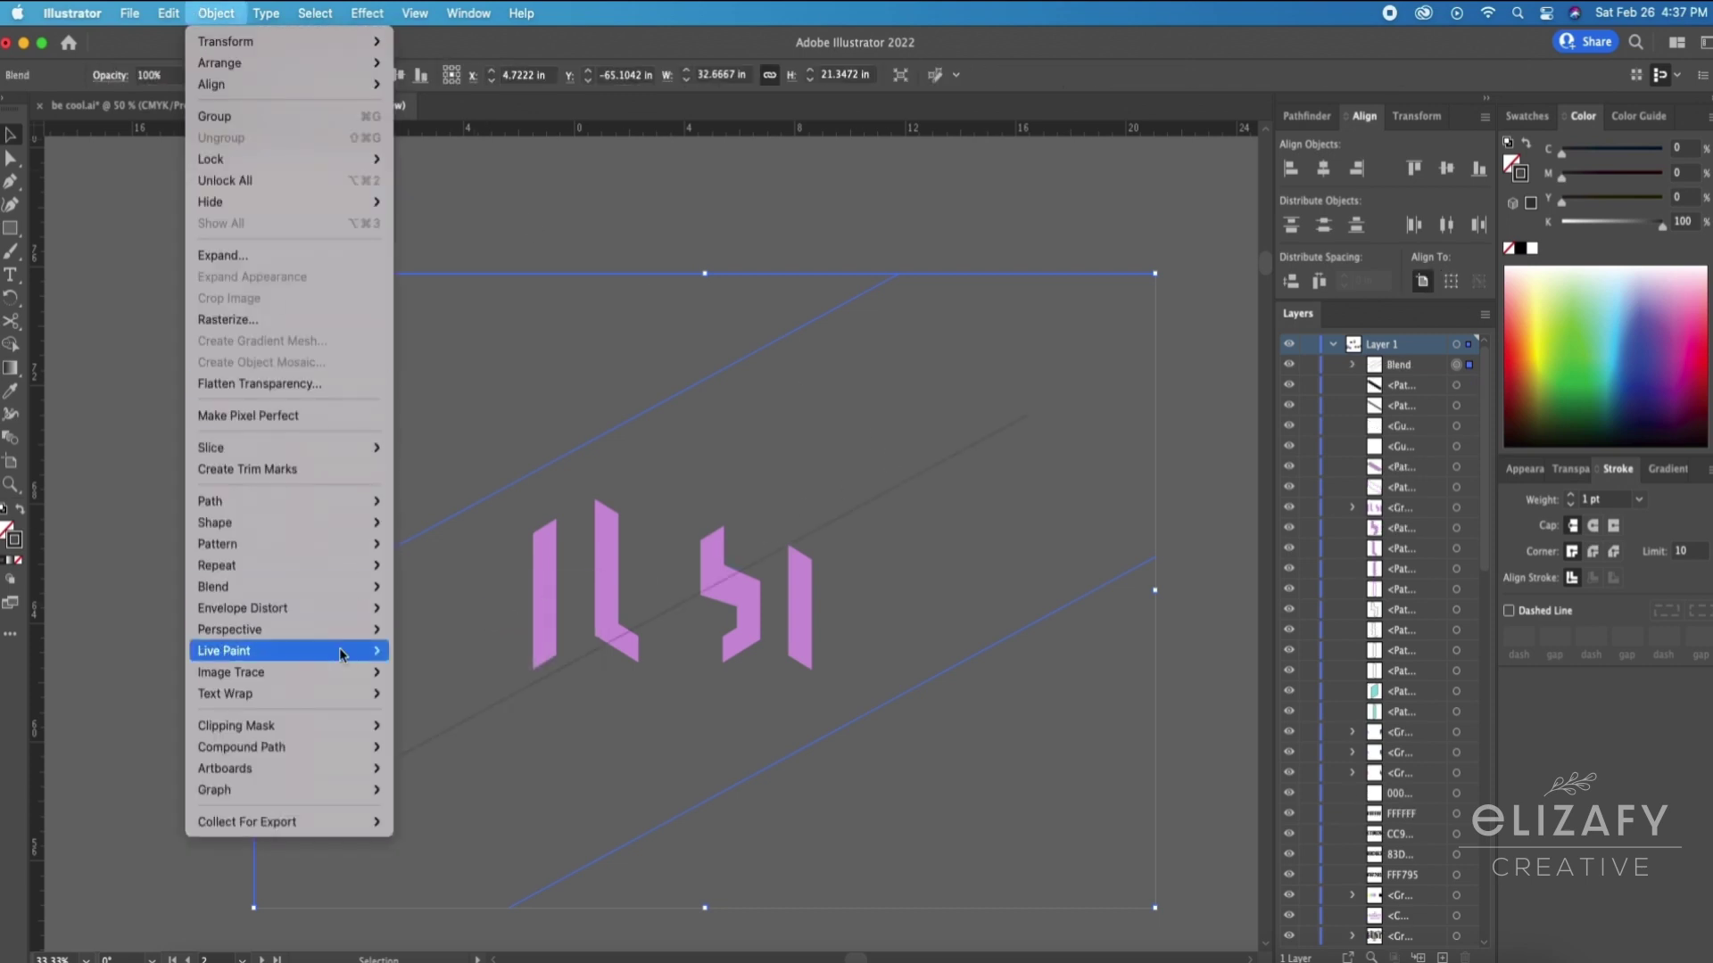
mouse_move(343, 591)
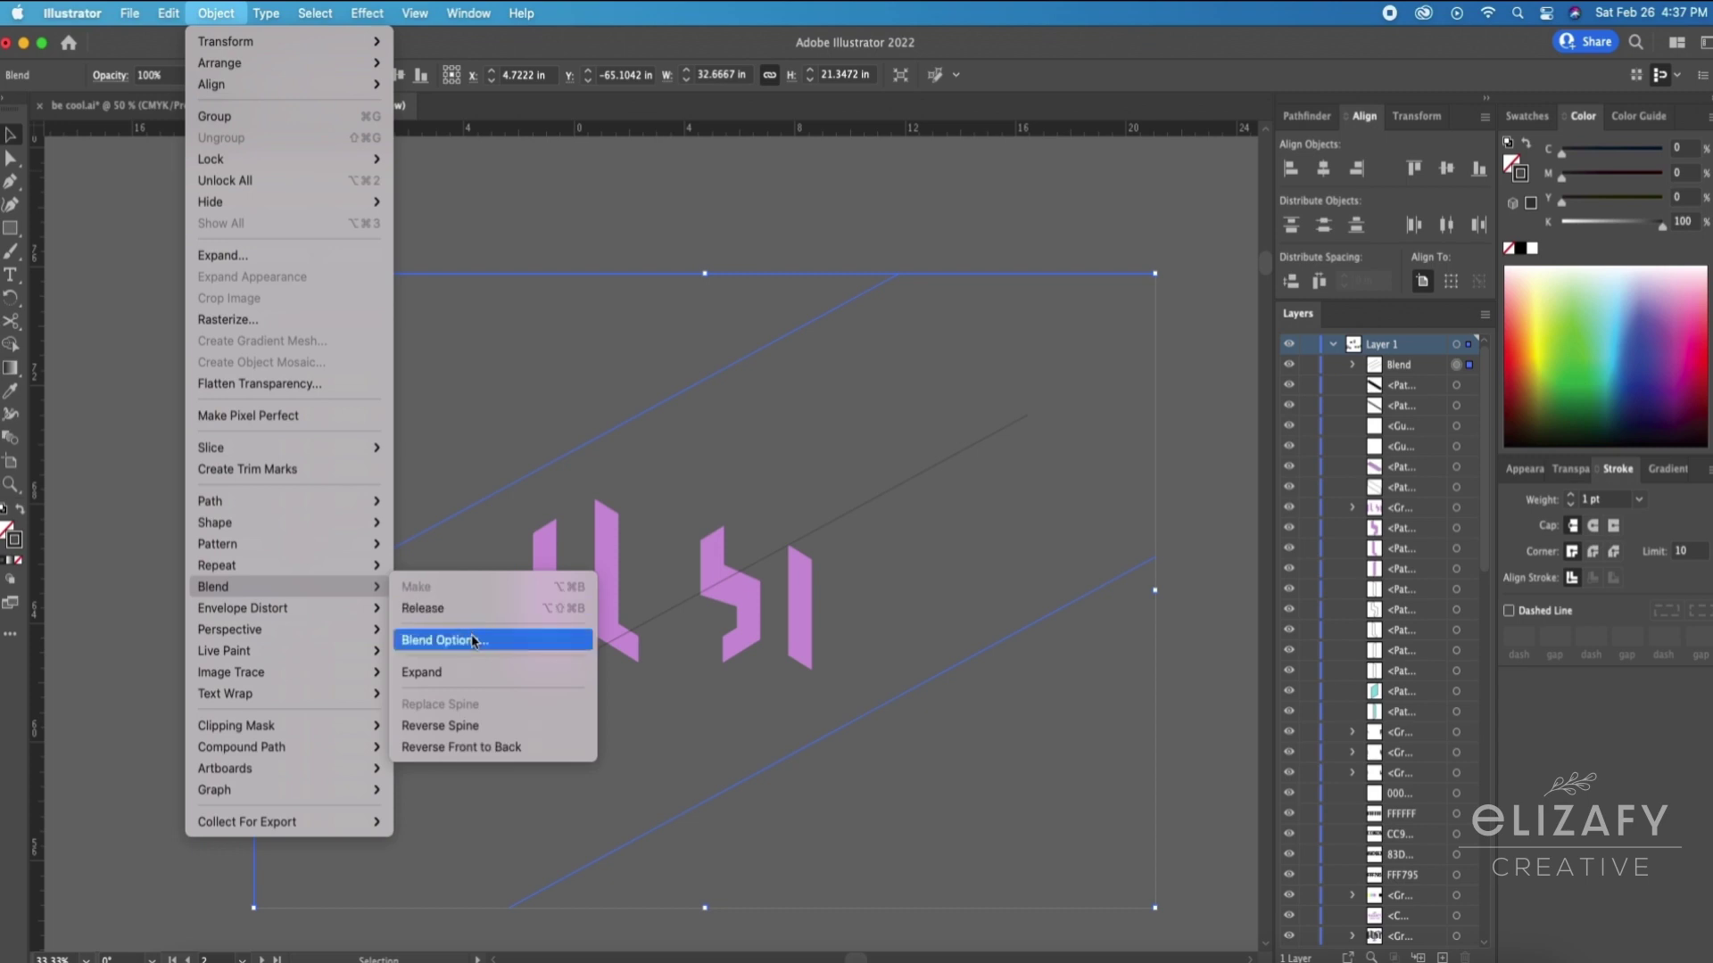
left_click(471, 634)
left_click(189, 615)
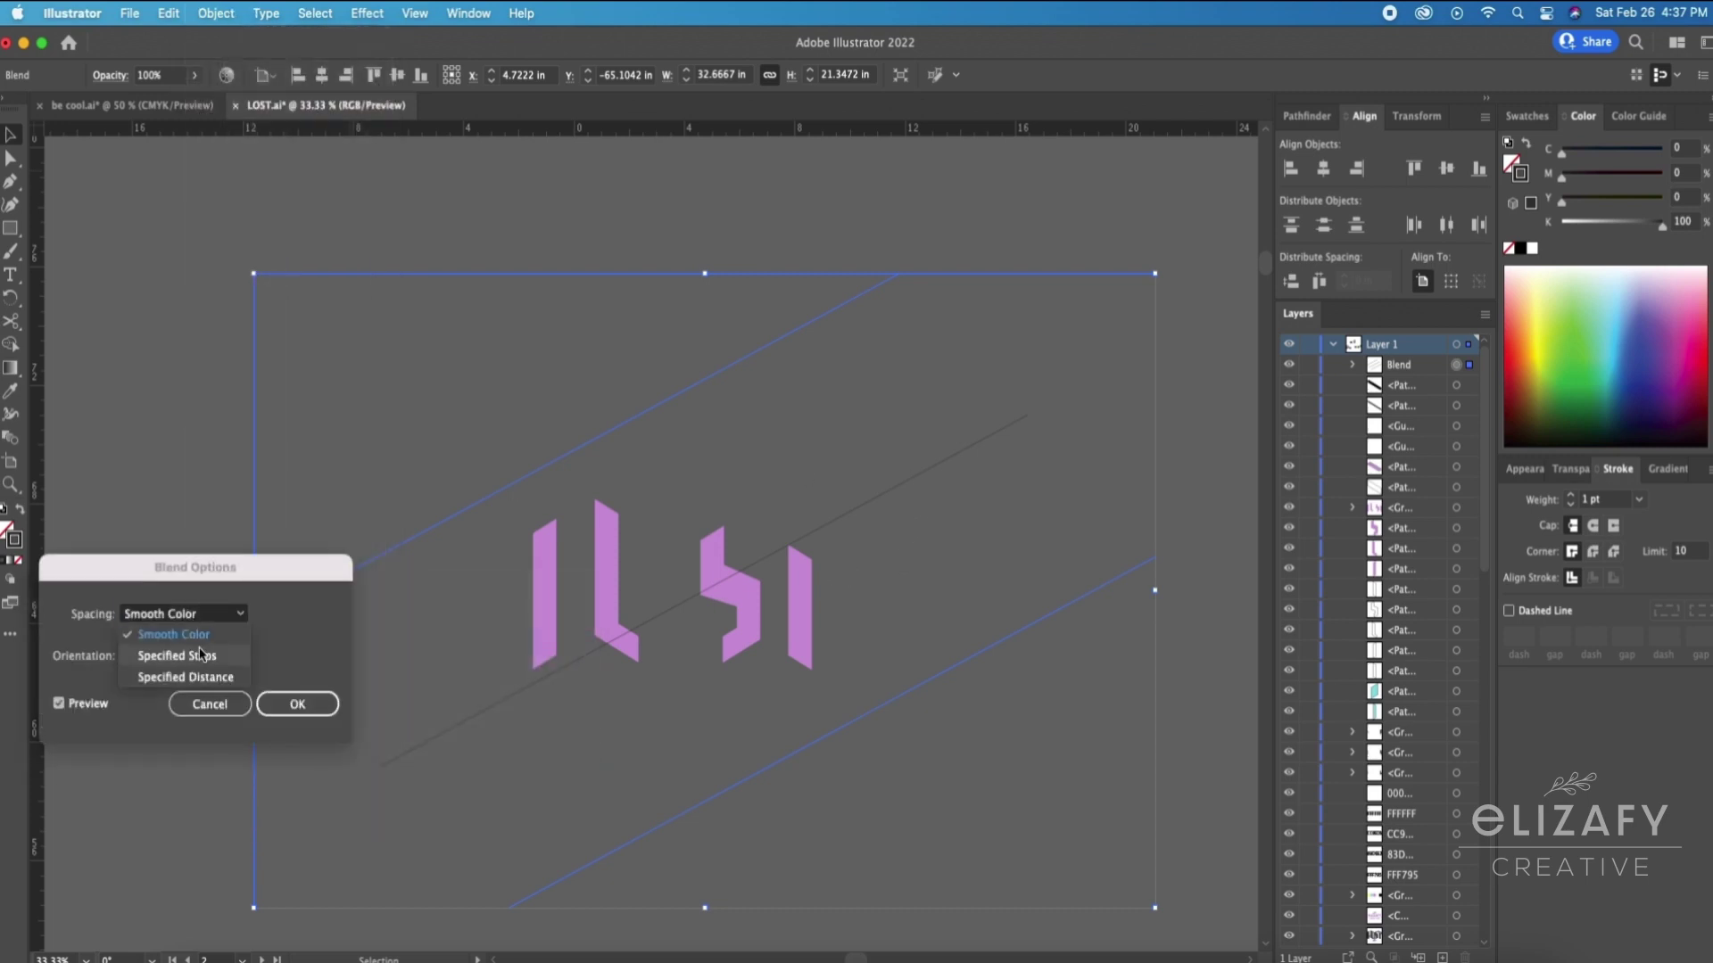
left_click(178, 657)
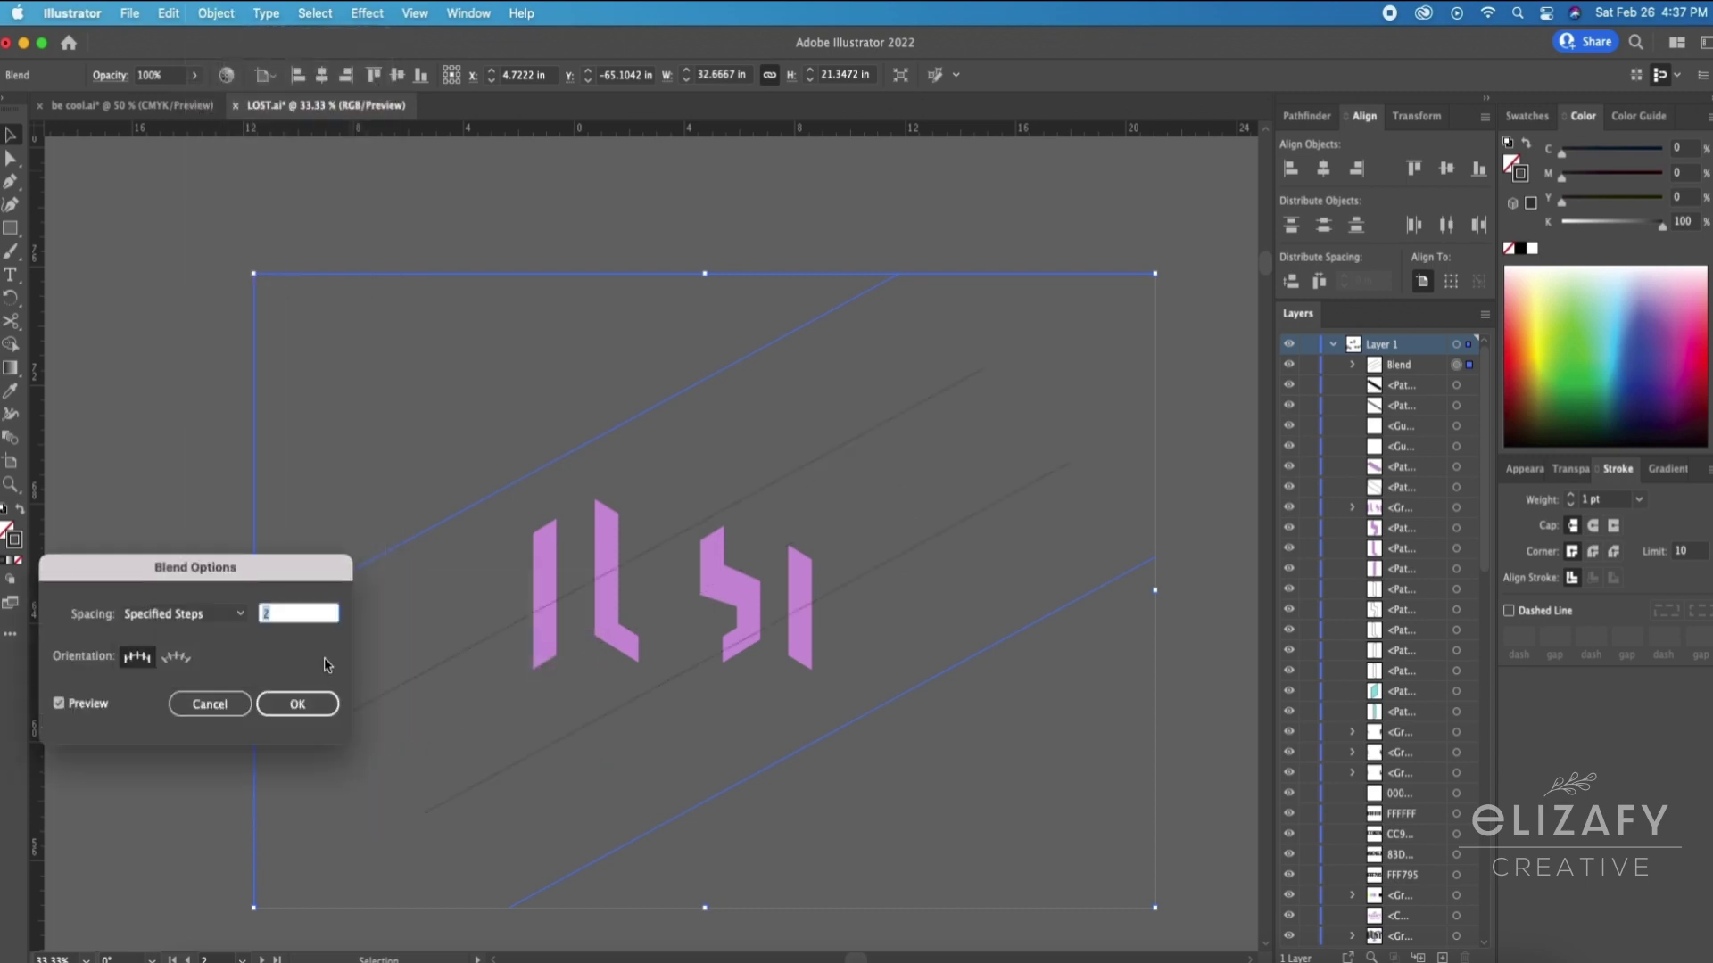
key("Up")
key("Up")
key("Up")
key("Up")
key("Up")
key("Up")
key("Up")
key("Up")
key("Up")
key("Up")
key("Up")
key("Up")
key("Up")
key("Up")
key("Up")
key("Up")
key("Up")
key("Up")
key("Up")
key("Up")
key("Up")
key("Up")
key("Up")
key("Up")
key("Up")
key("Up")
key("Up")
key("Up")
key("Up")
key("Up")
key("Up")
key("Up")
key("Up")
key("Up")
key("Up")
key("Up")
key("Up")
key("Up")
key("Up")
key("Up")
left_click(294, 696)
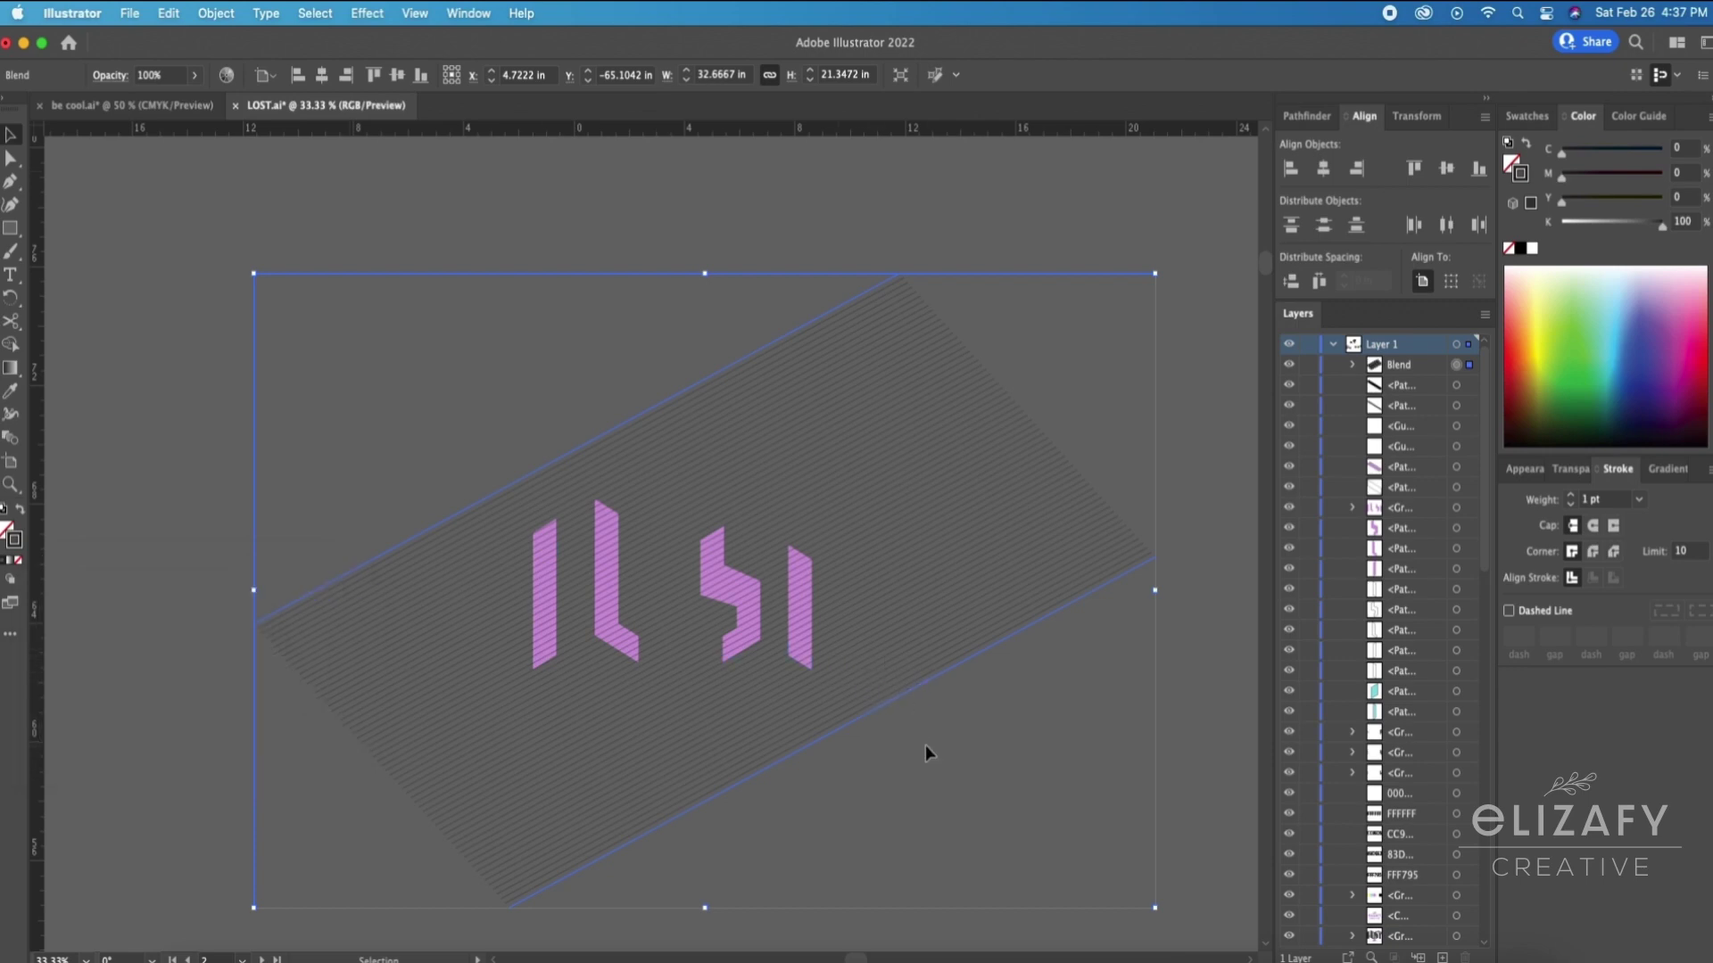
Step: Expand the blend into a group of separate diagonal lines
left_click(221, 12)
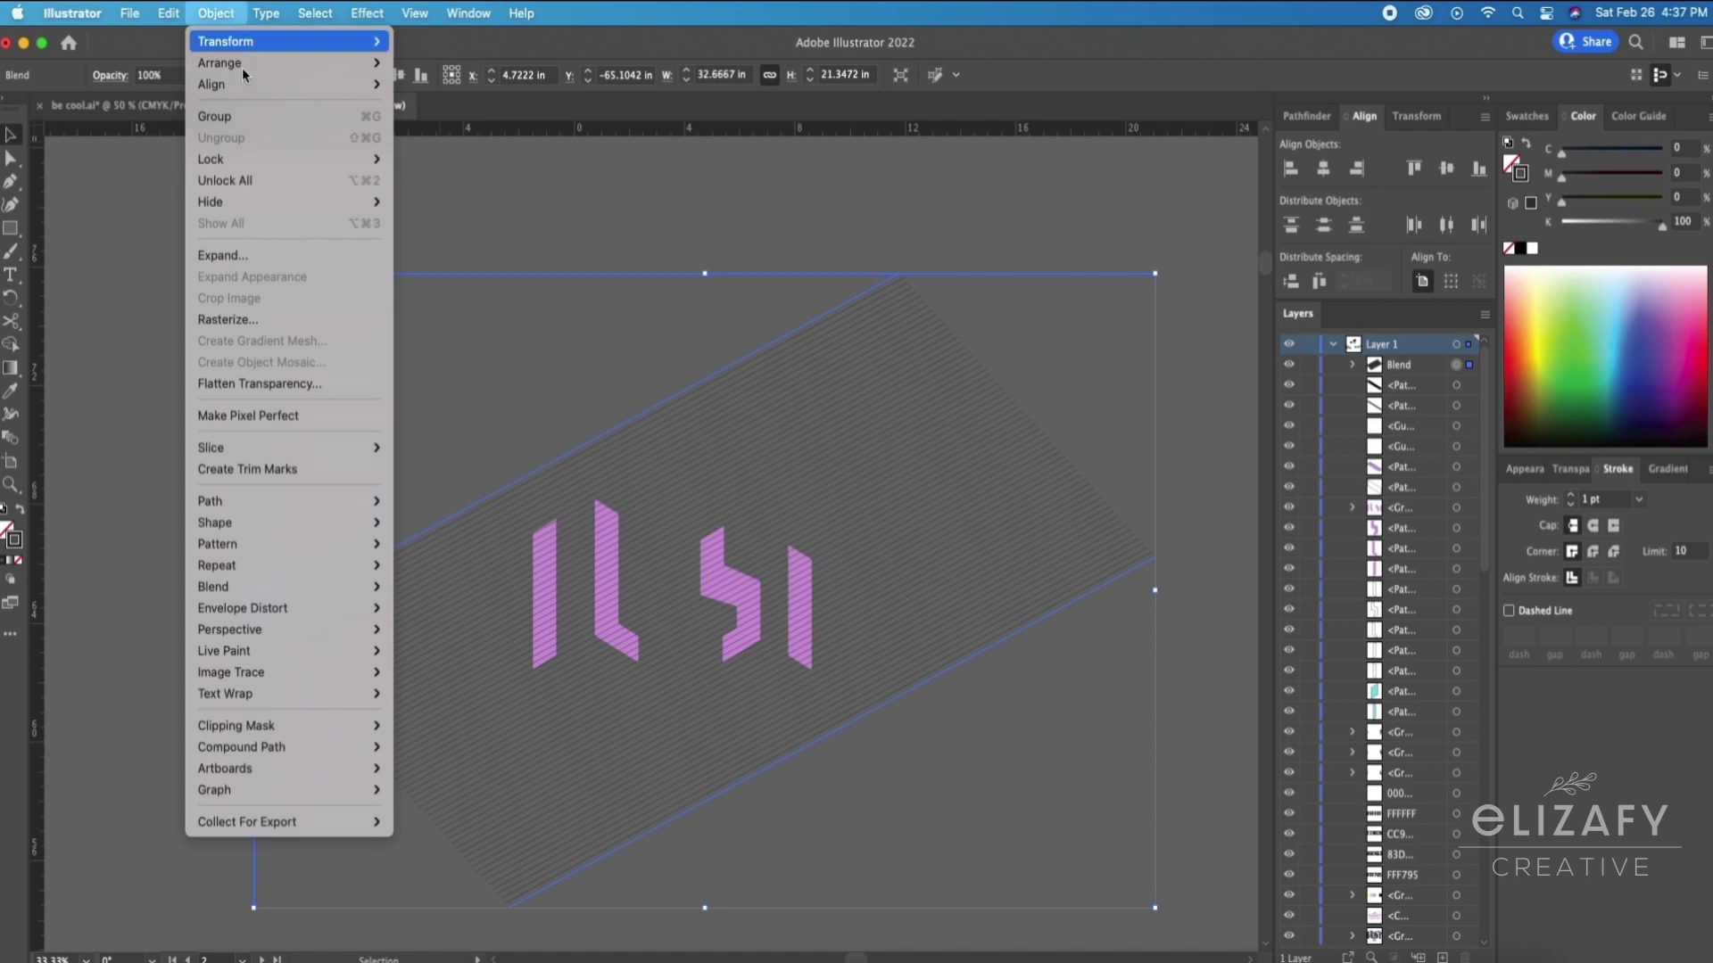
left_click(268, 256)
left_click(909, 619)
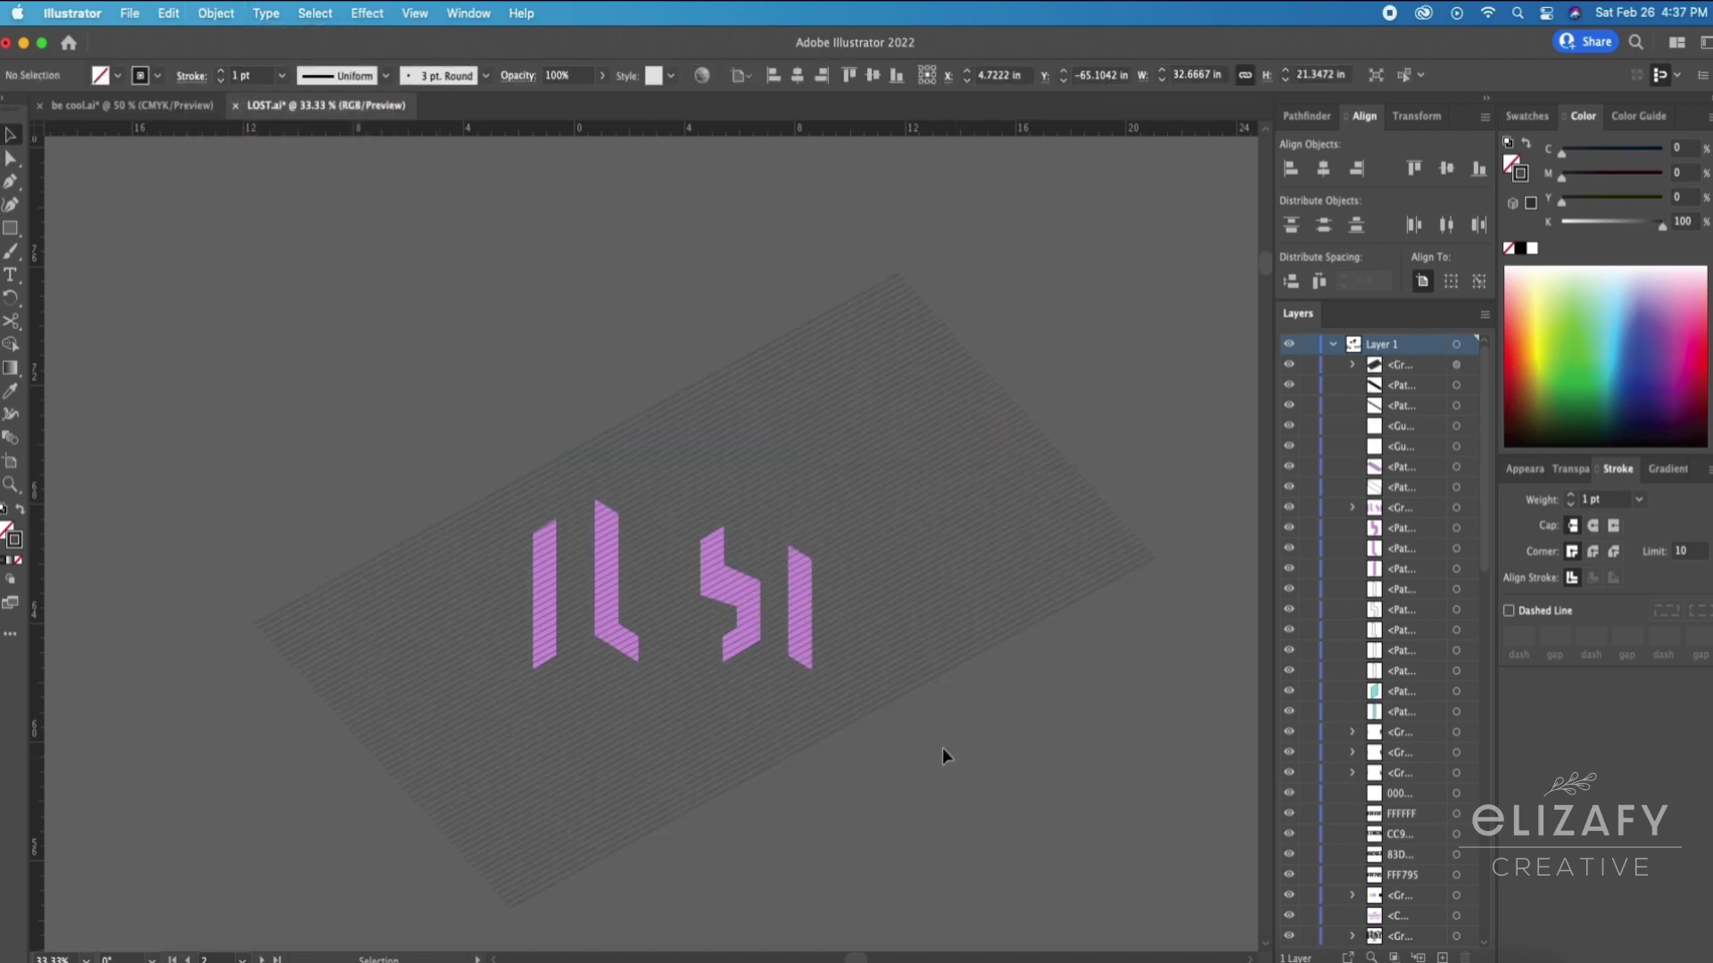
Step: Send the diagonal line group to the back and cut the letter shapes along the lines with Pathfinder Divide
right_click(843, 607)
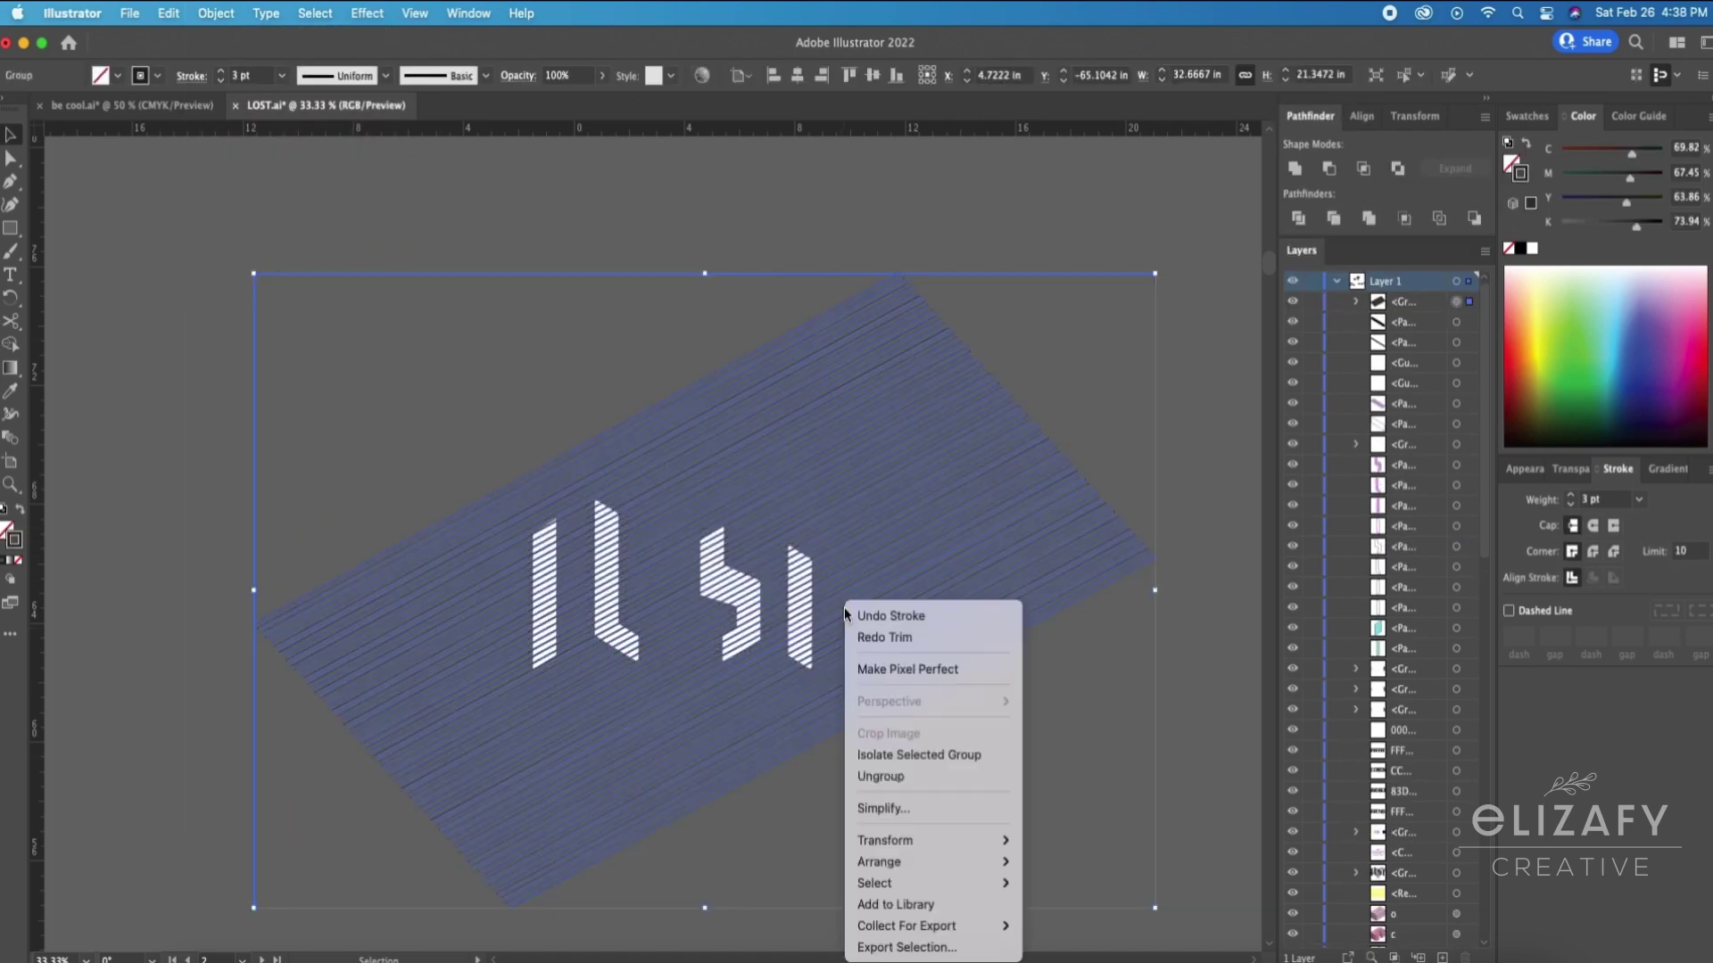
mouse_move(956, 853)
left_click(1068, 915)
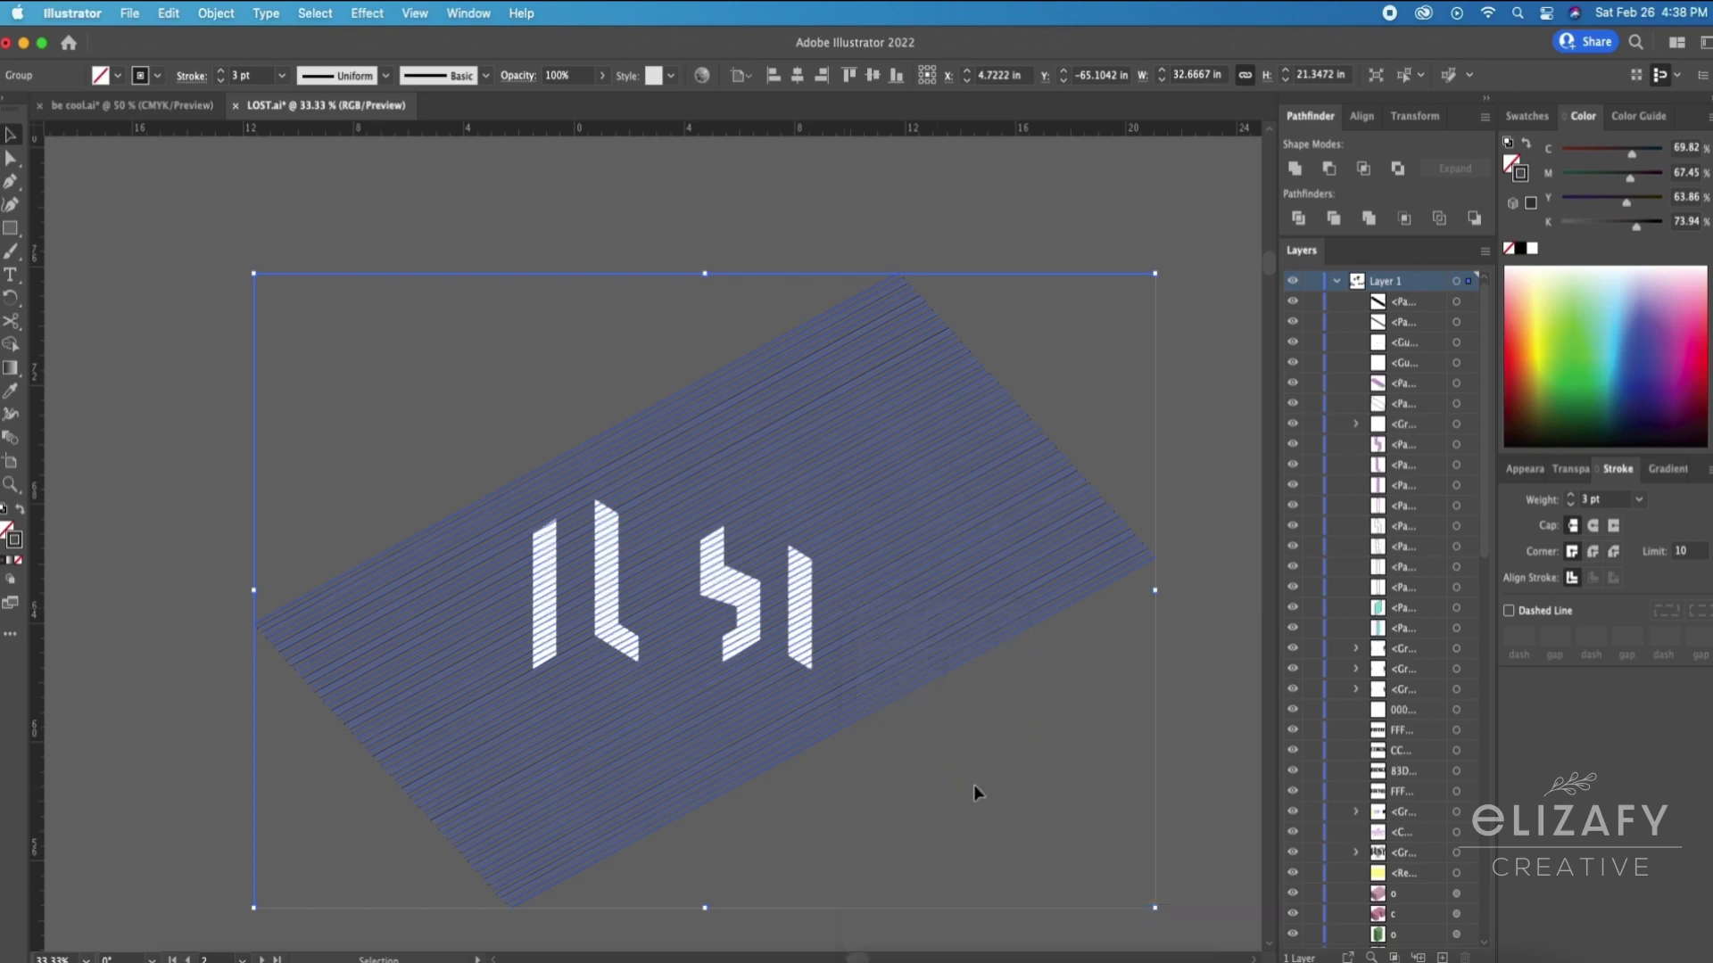
left_click(1300, 219)
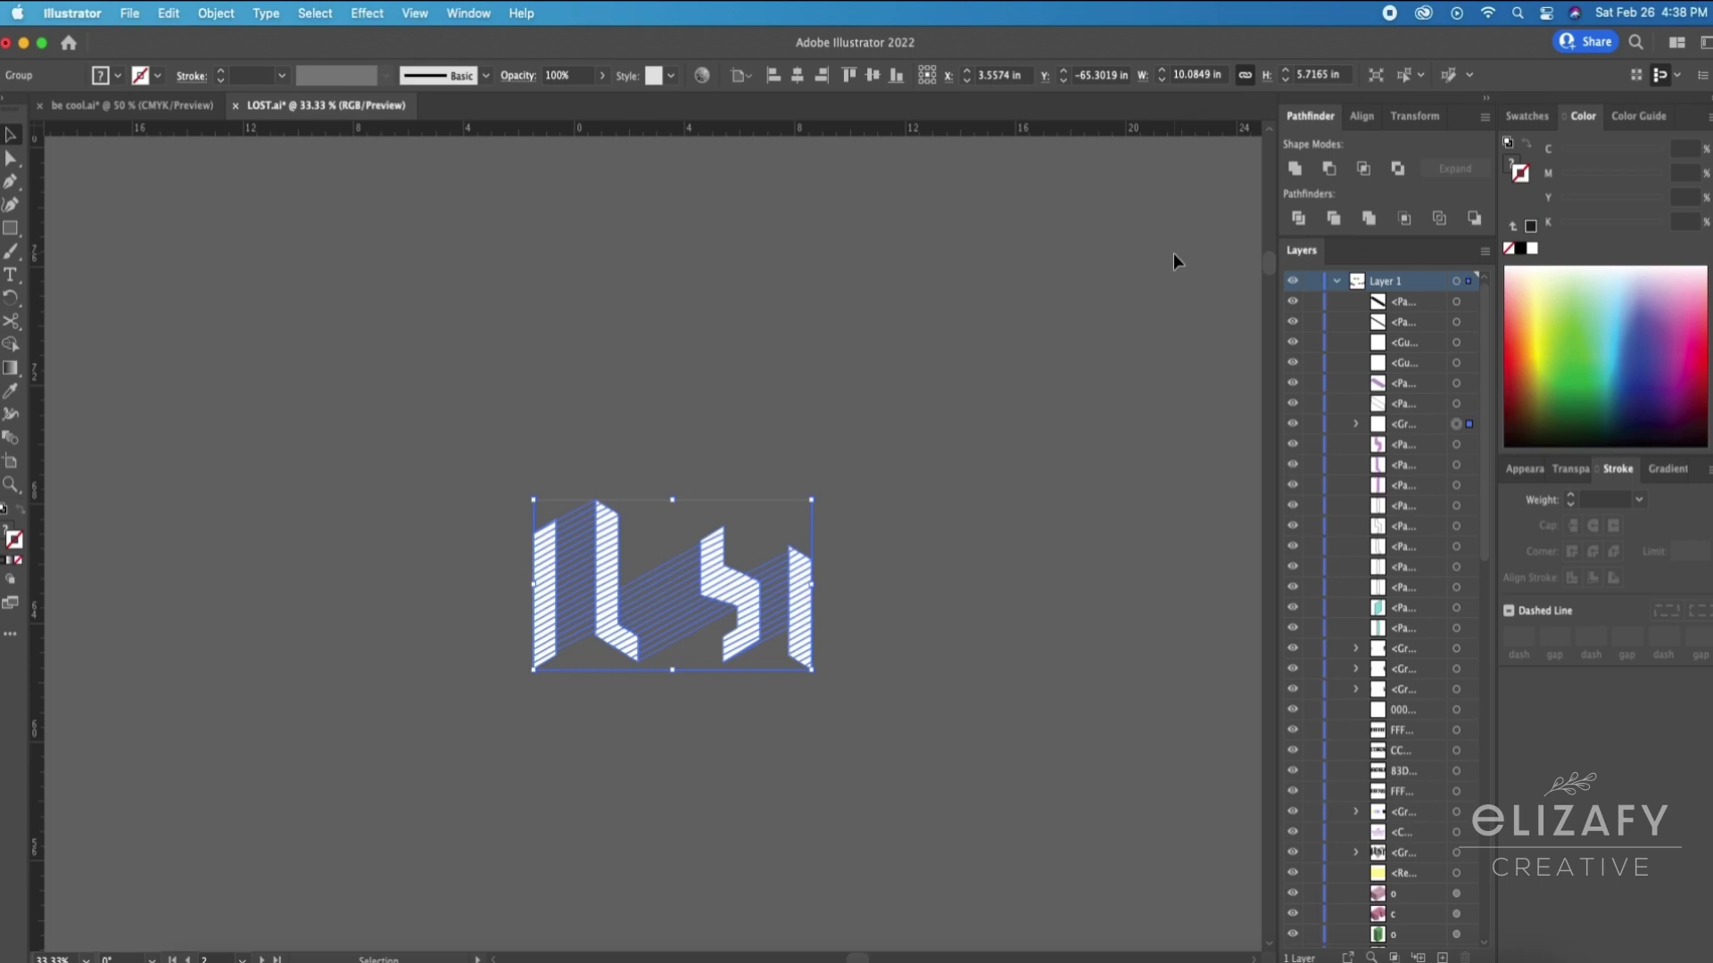
left_click(1174, 254)
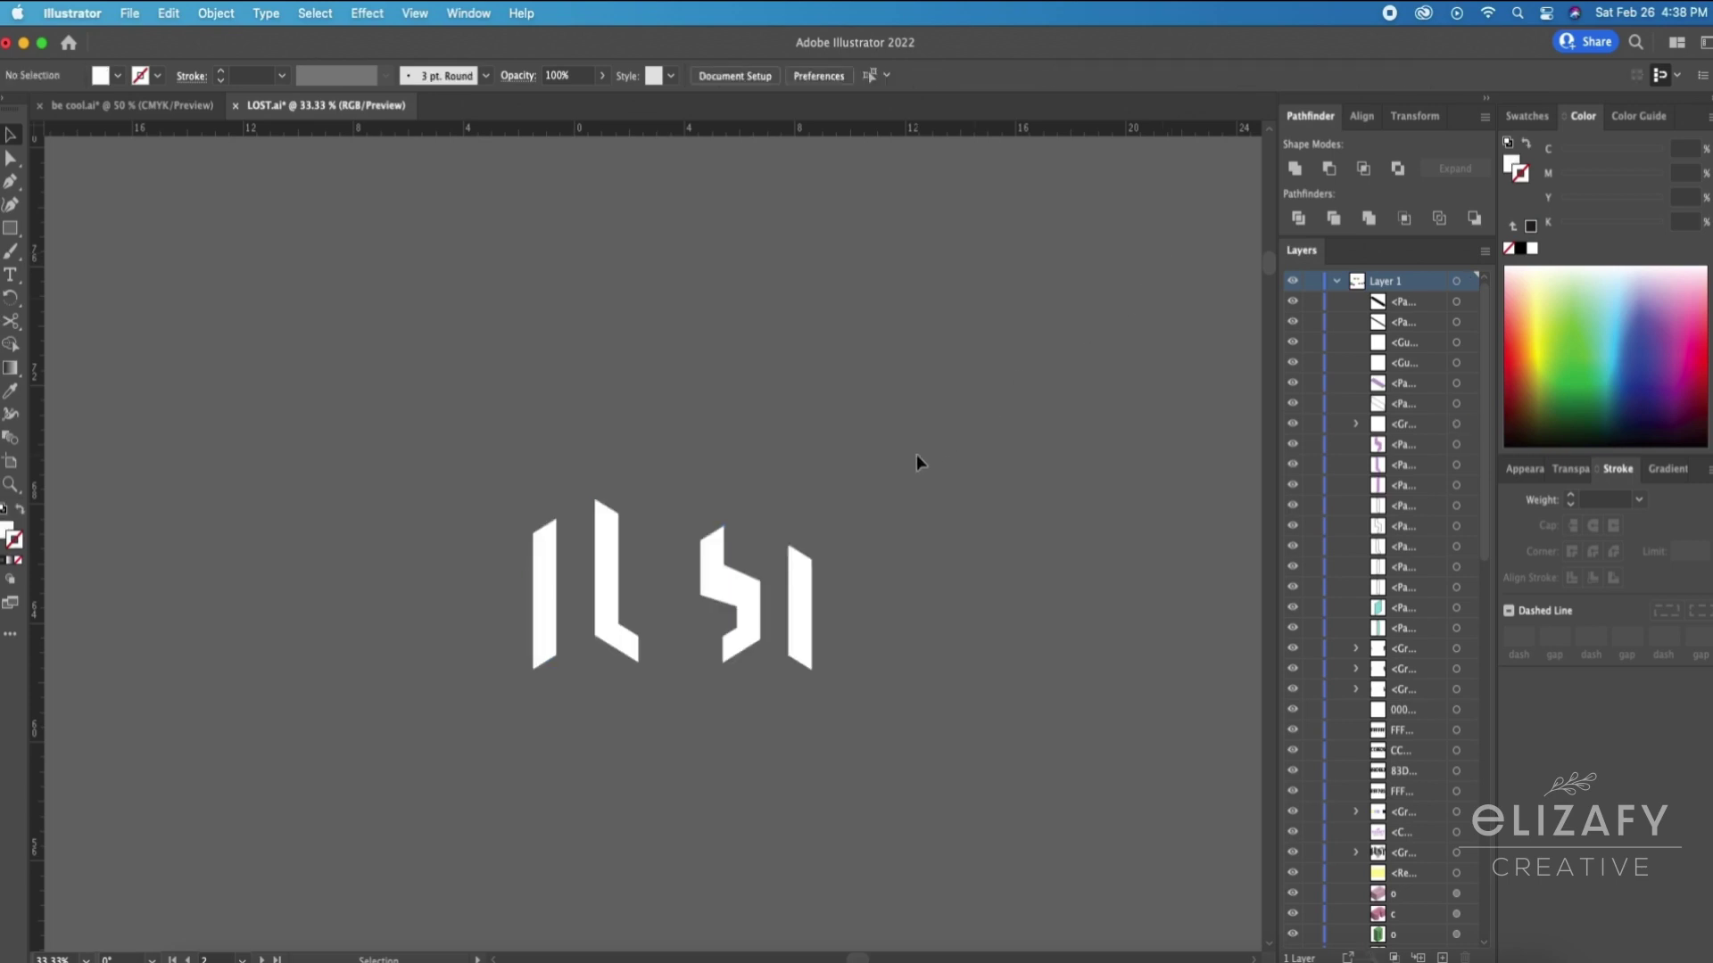
Step: In Outline view, delete the leftover strips in the gaps between the letter shapes, and return to Preview
key("a")
key("super+y")
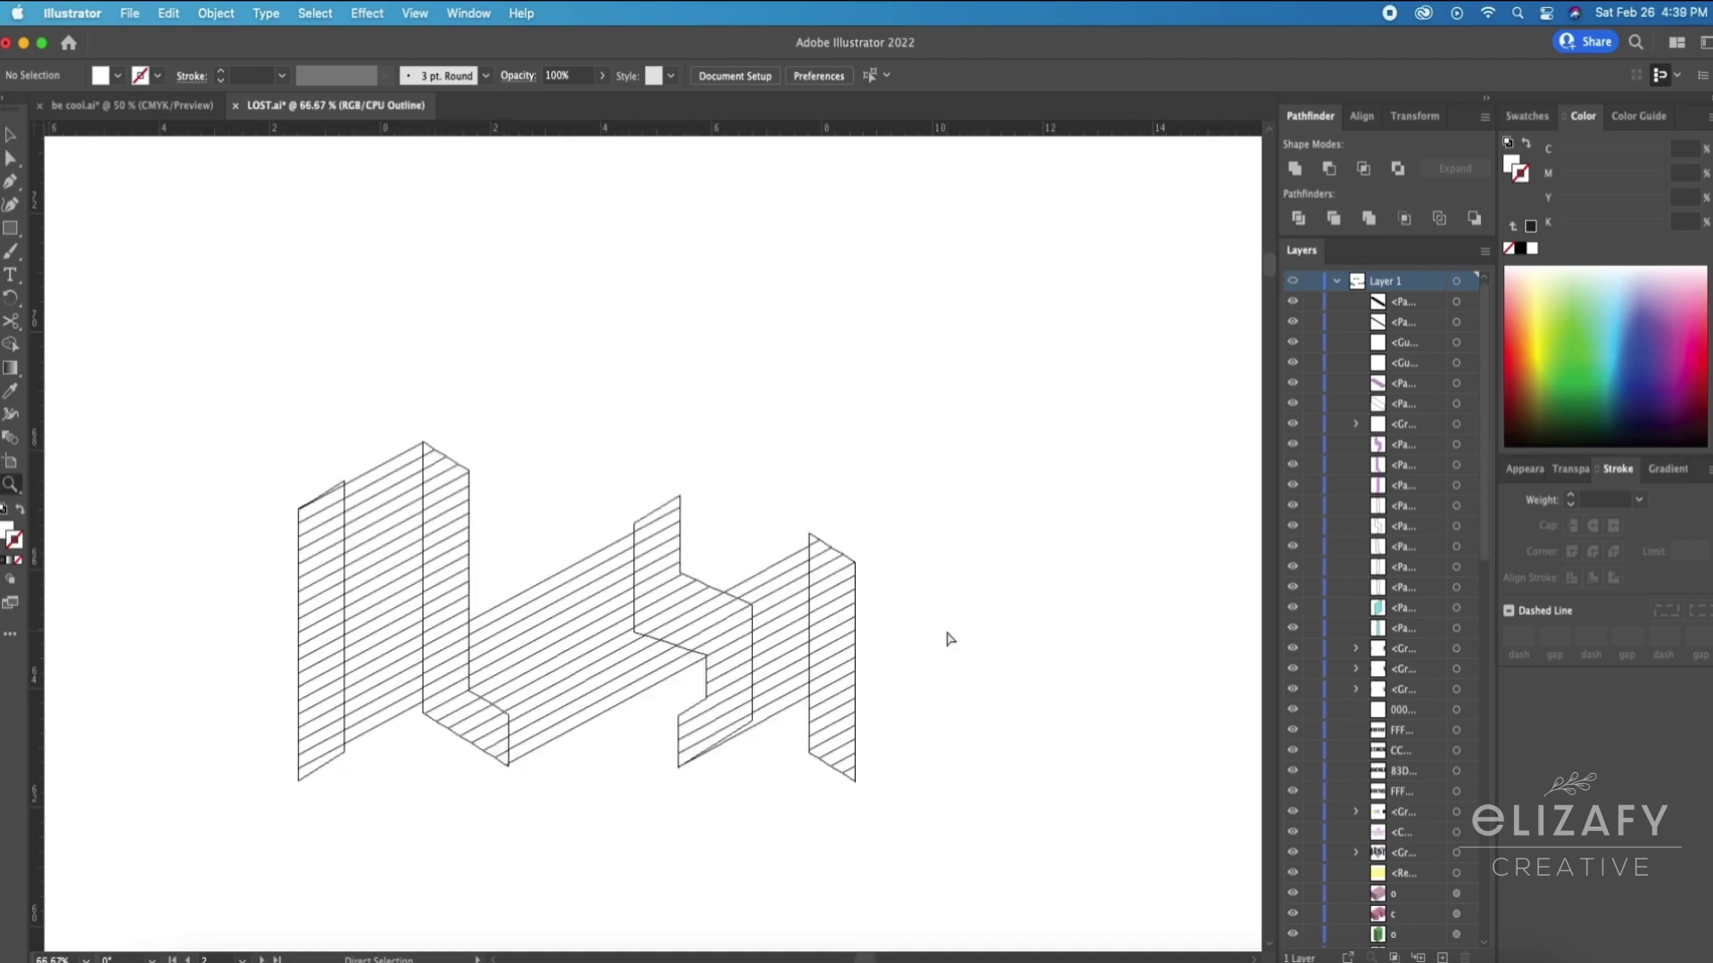
key("a")
left_click_drag(773, 530, 788, 724)
left_click(789, 729)
key("Delete")
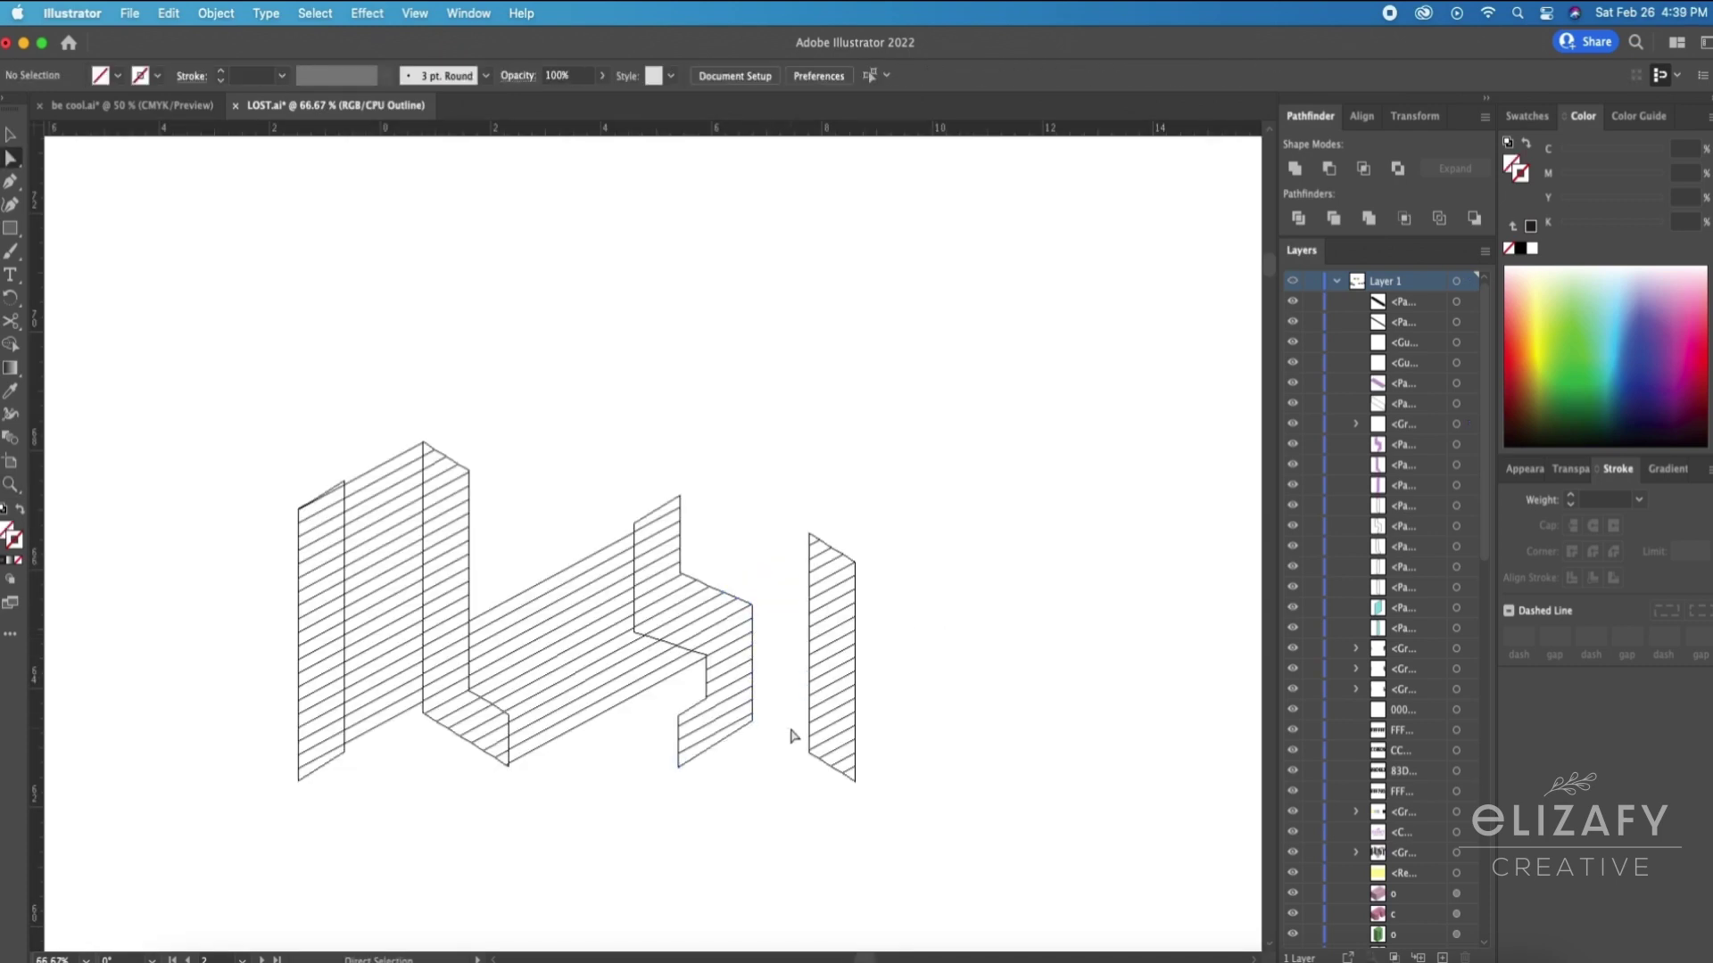
left_click(604, 669)
key("Delete")
left_click_drag(374, 398, 410, 784)
left_click(410, 784)
key("ctrl+y")
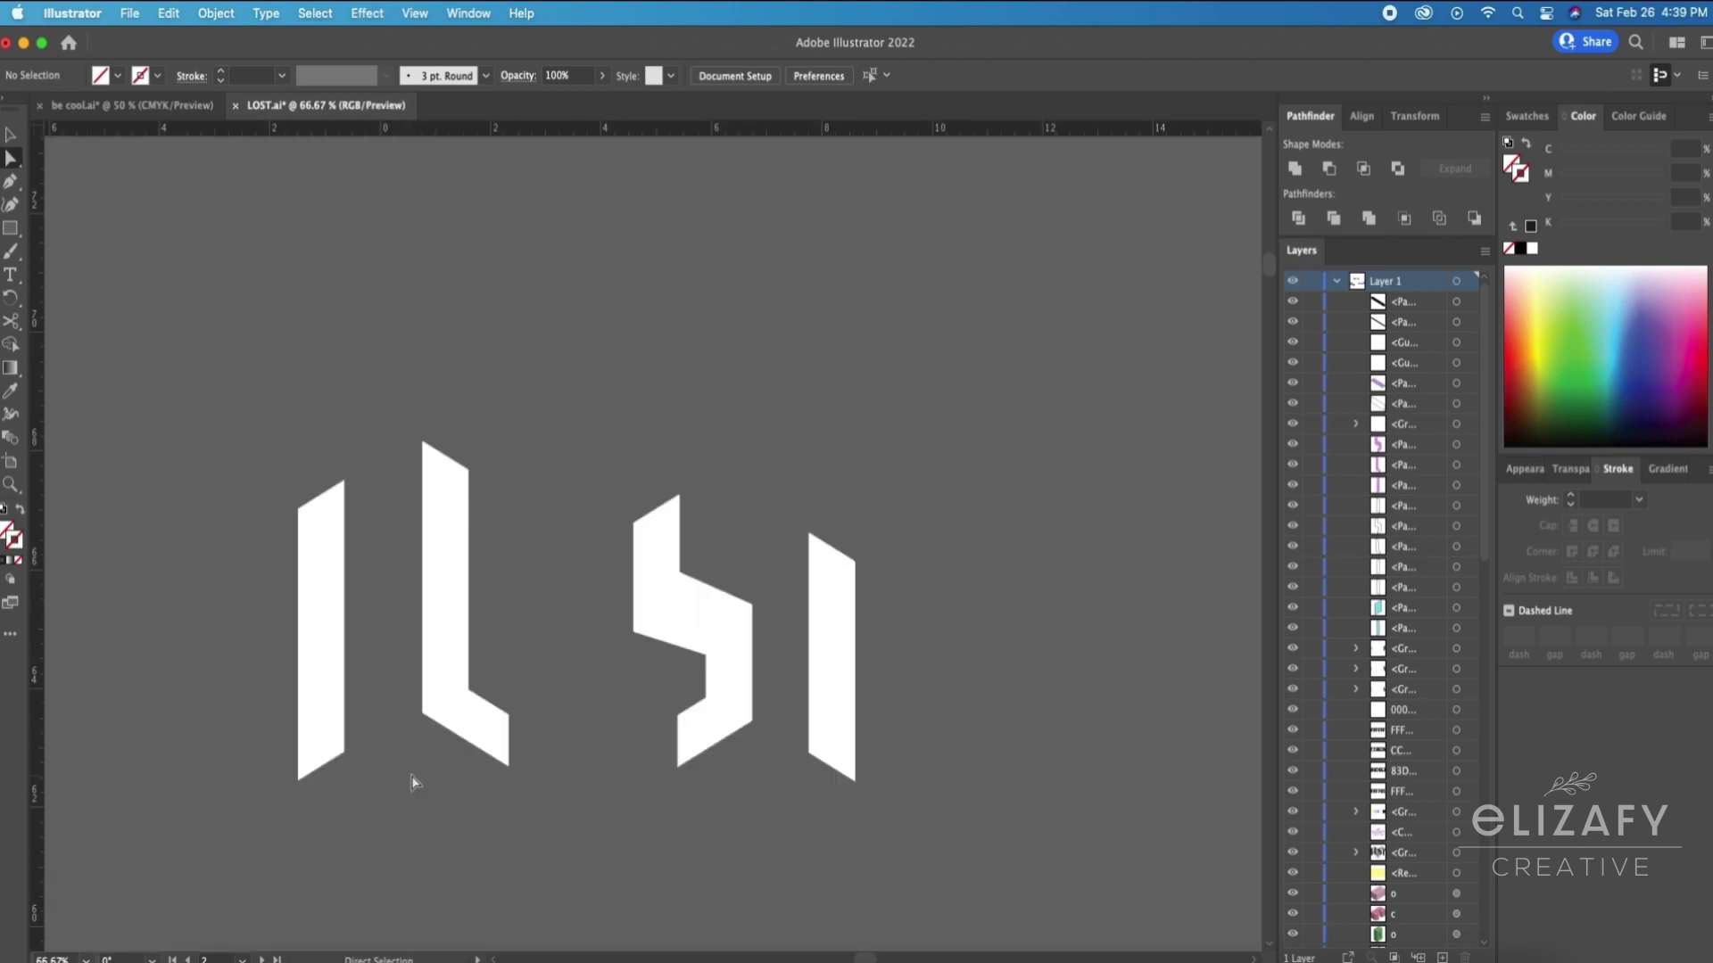
Step: Give all the divided letter shapes no fill and a 3 pt black stroke
key("v")
left_click_drag(951, 809, 249, 437)
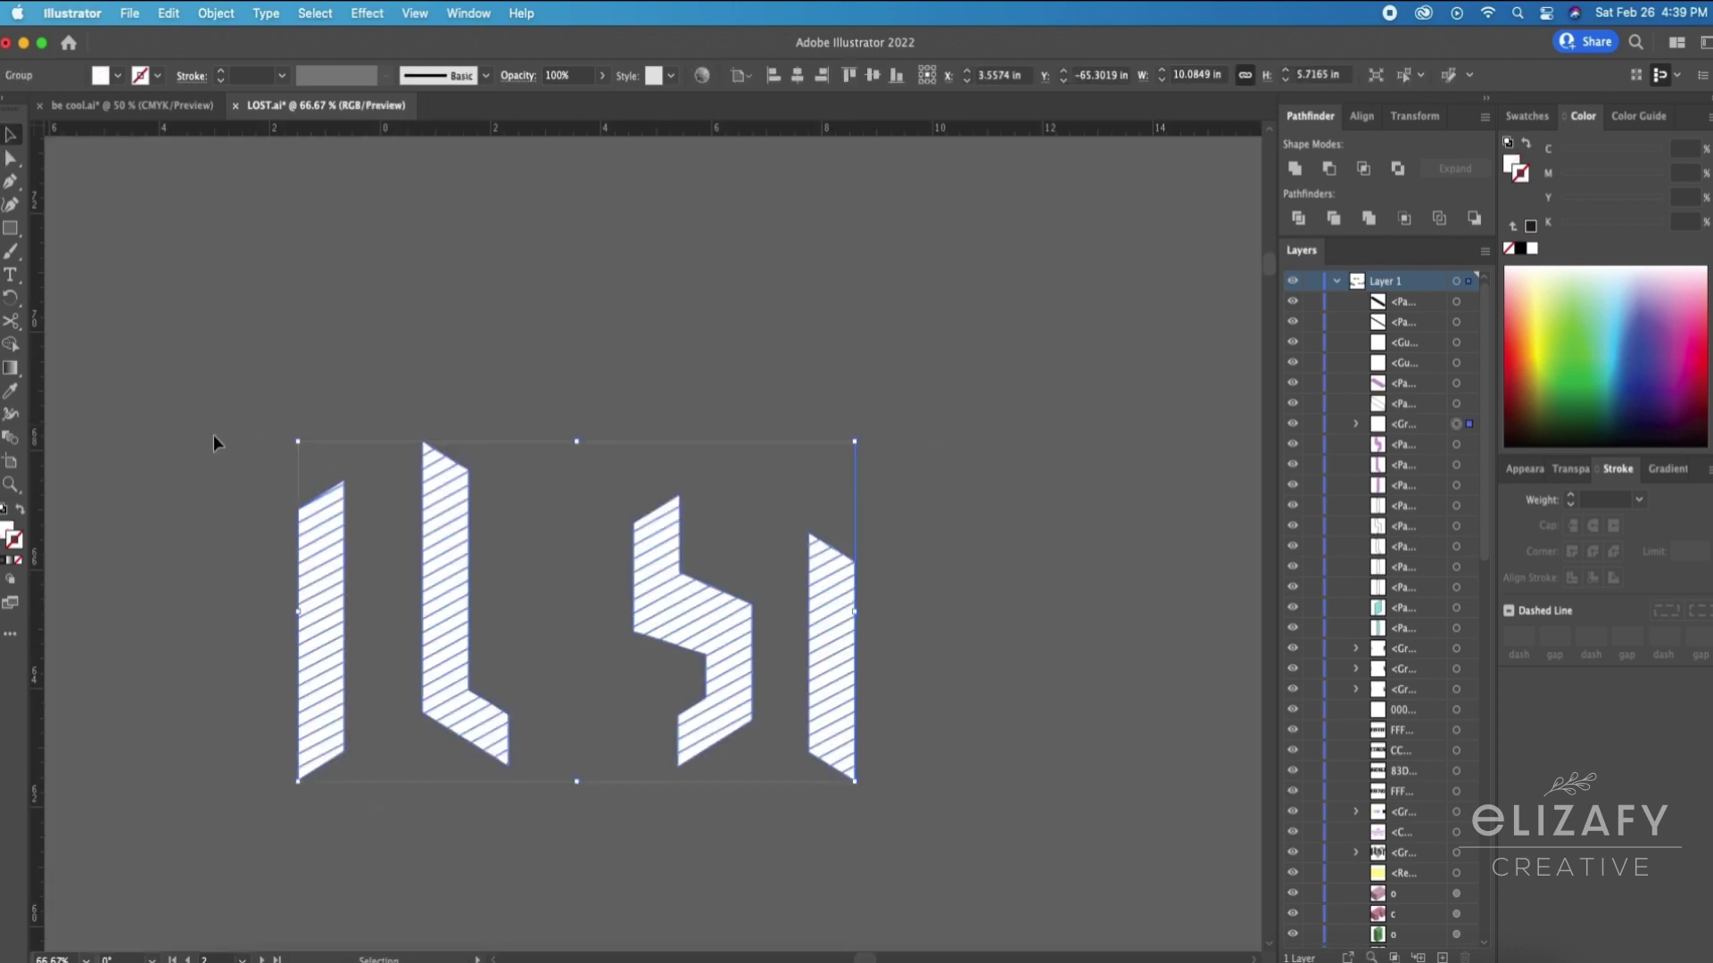
left_click(17, 561)
left_click(4, 560)
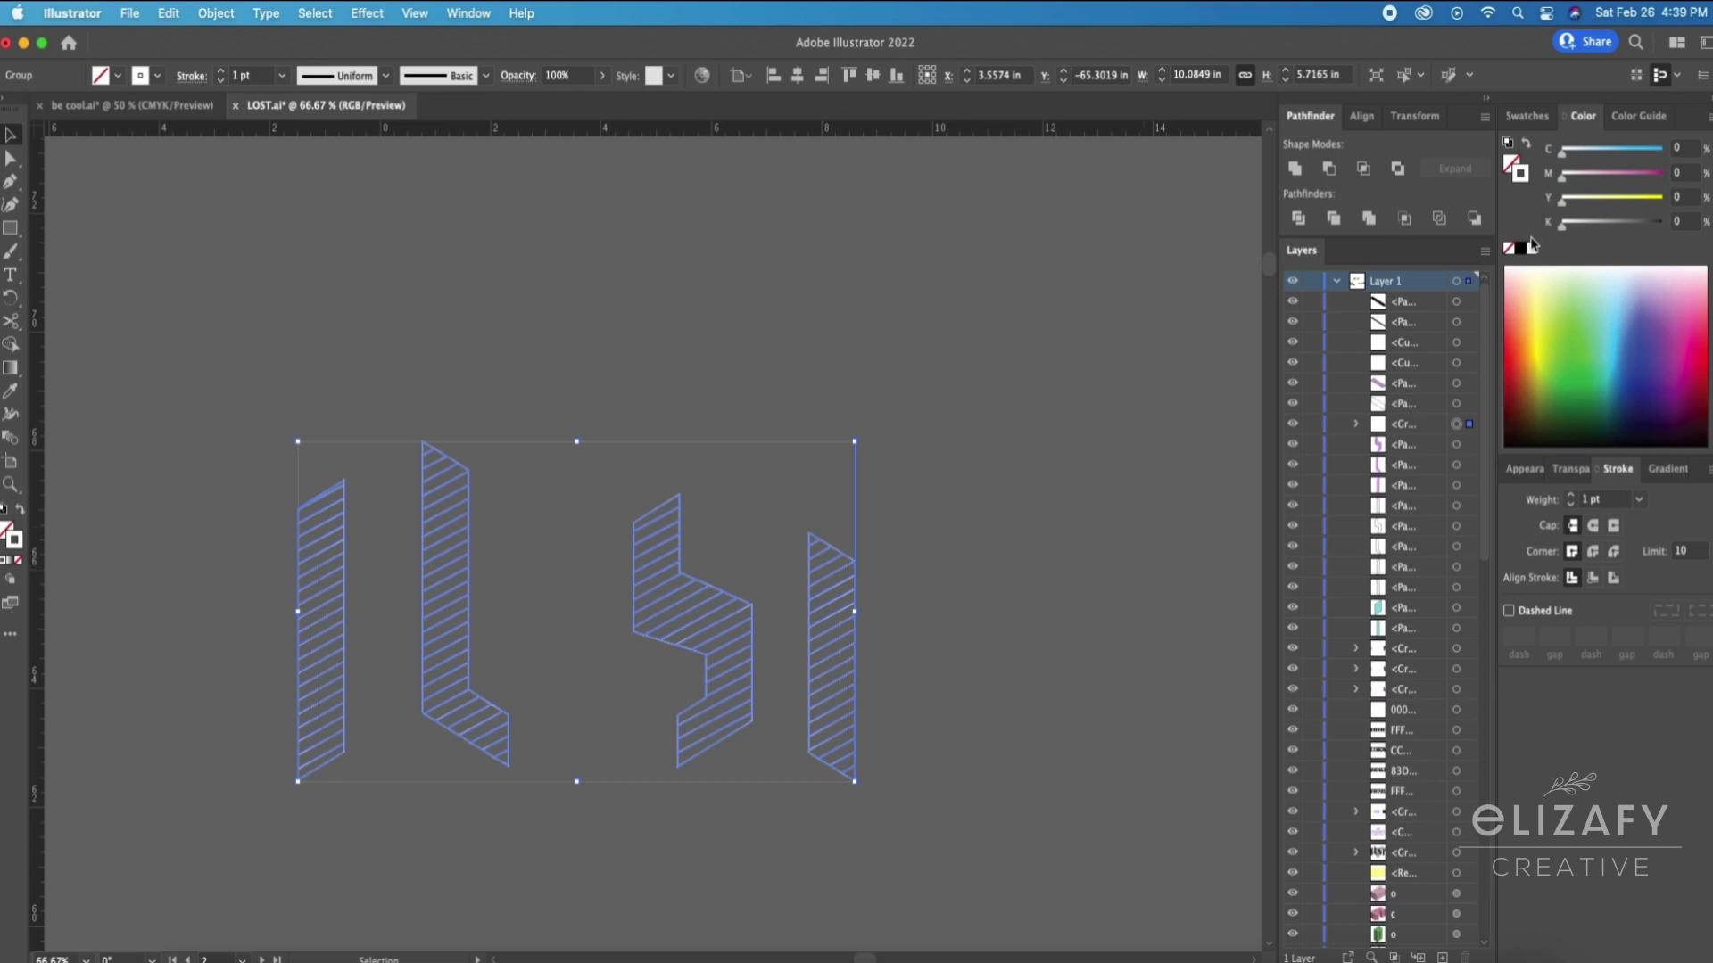
left_click(1521, 249)
left_click(1571, 496)
left_click(1571, 496)
key("super+minus")
key("super+minus")
key("super+minus")
key("super+minus")
key("super+minus")
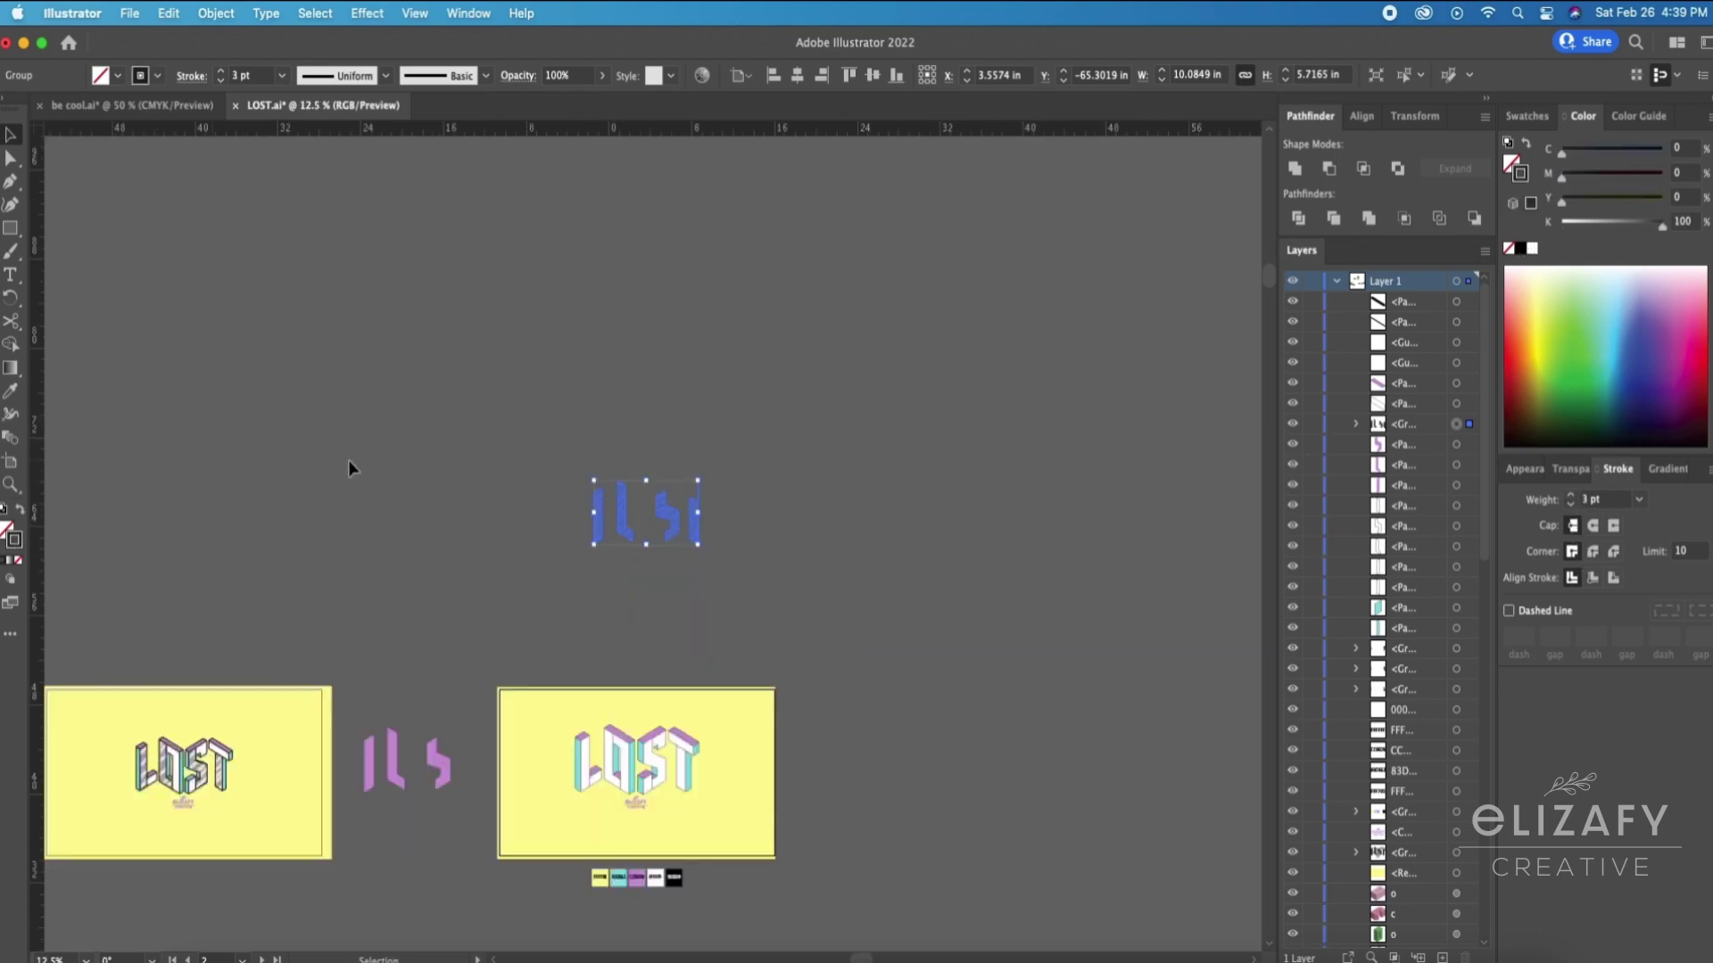
Step: Move the striped shapes onto the front faces of the LOST lettering and set their stroke to 1 pt, aligned to the inside
left_click_drag(665, 517, 665, 742)
key("ctrl+plus")
key("ctrl+plus")
key("ctrl+plus")
key("ctrl+plus")
key("ctrl+plus")
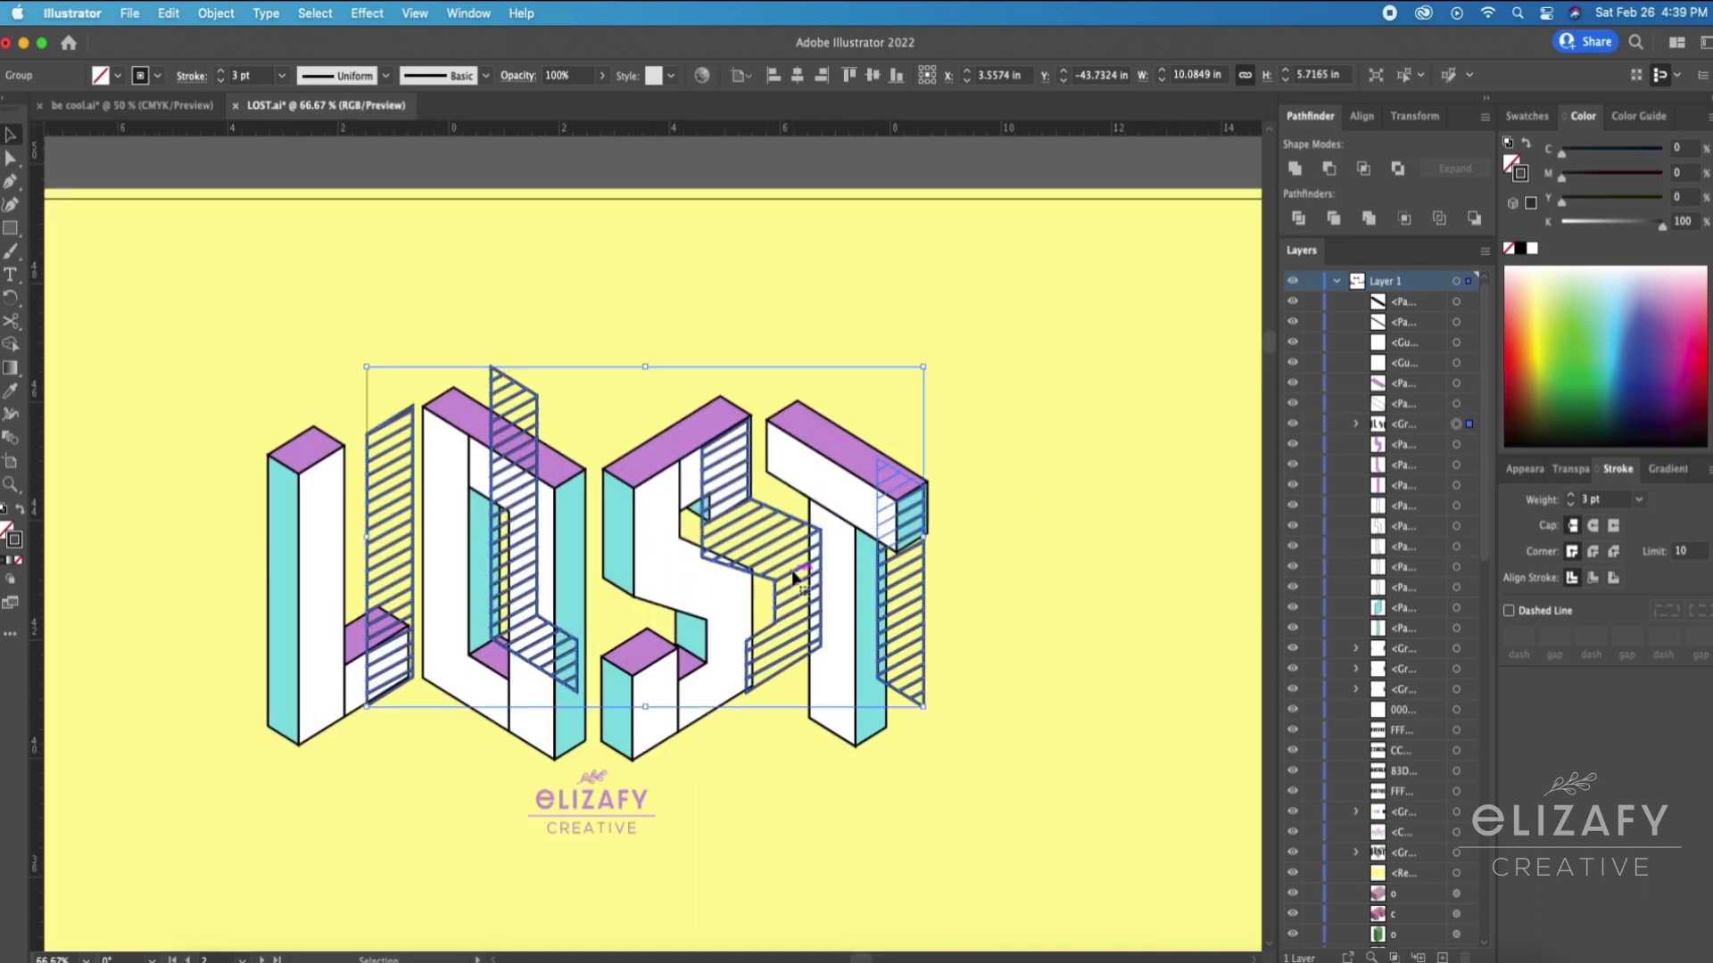
left_click_drag(789, 567, 721, 608)
left_click(1592, 578)
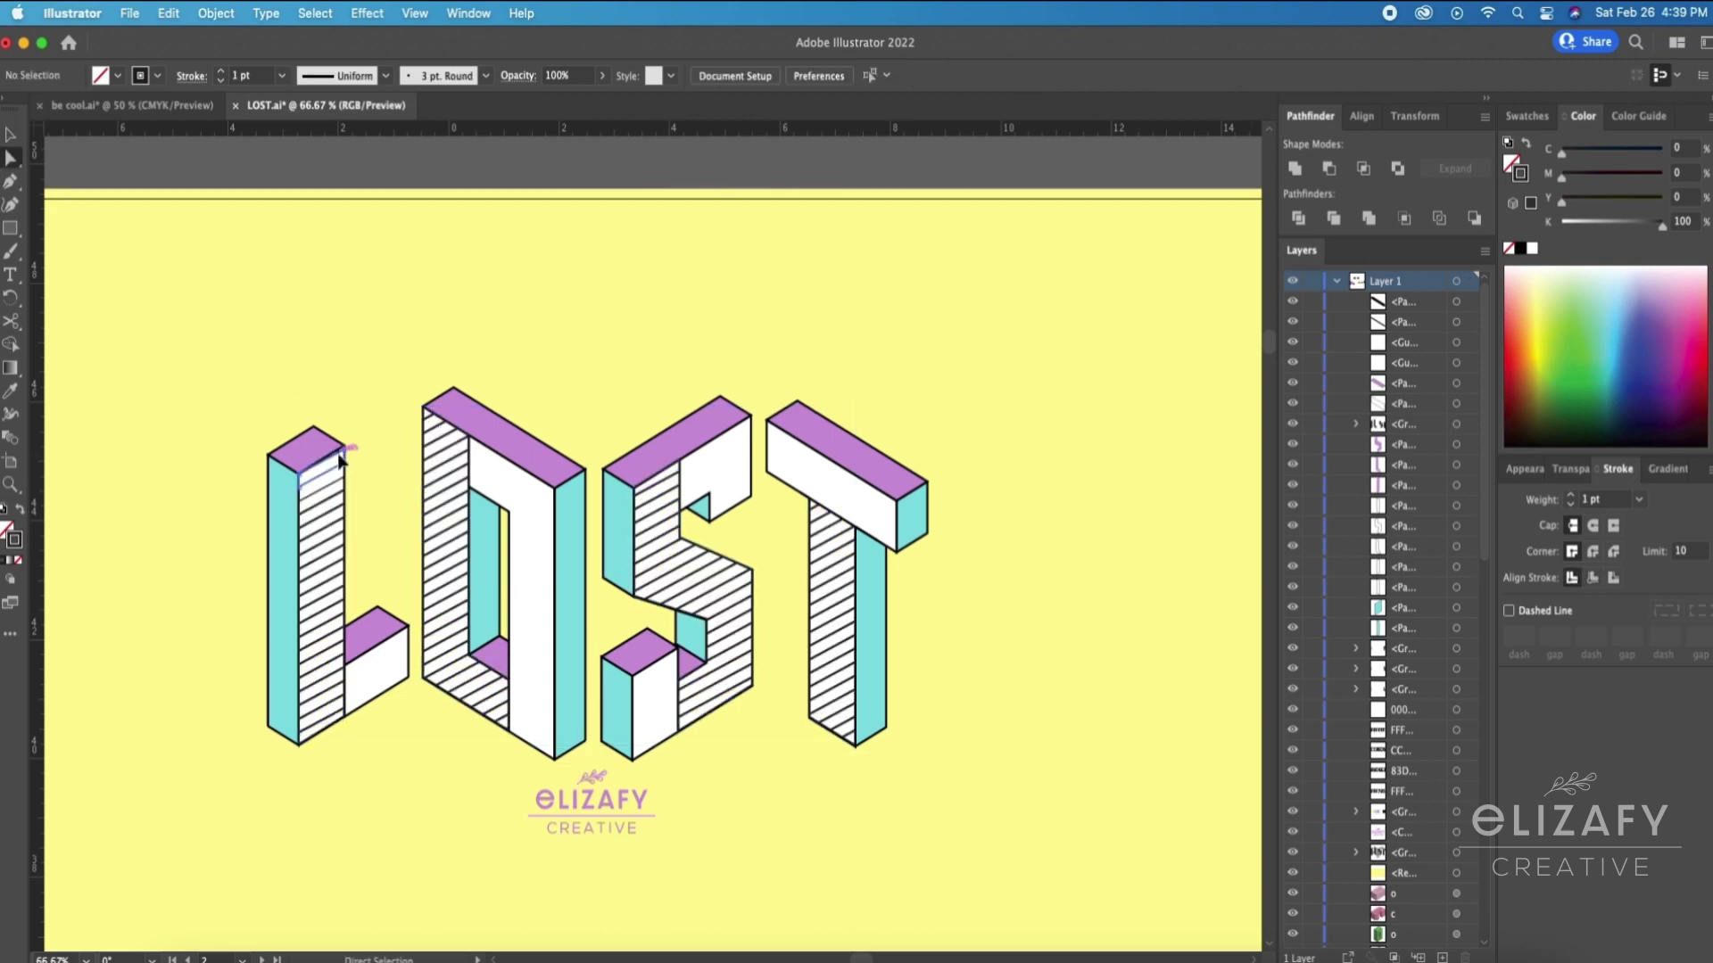
Step: Delete individual diagonal lines at intervals along the L's striped front face to make the stripe spacing irregular
left_click(339, 458)
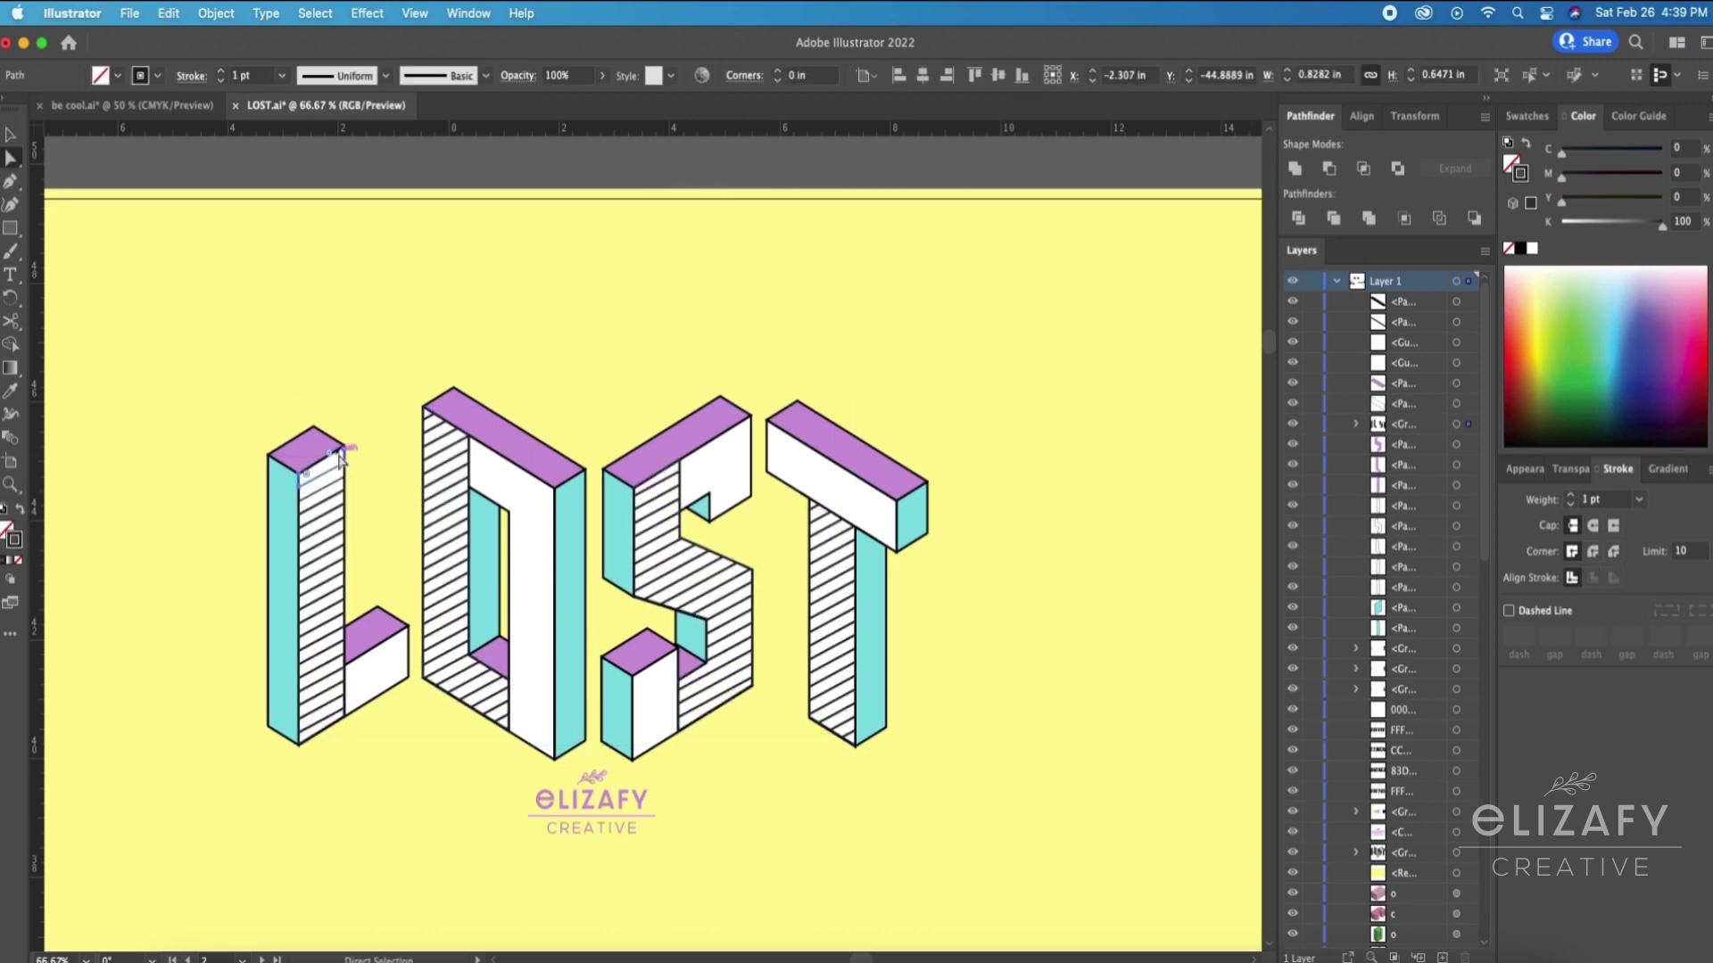
key("Delete")
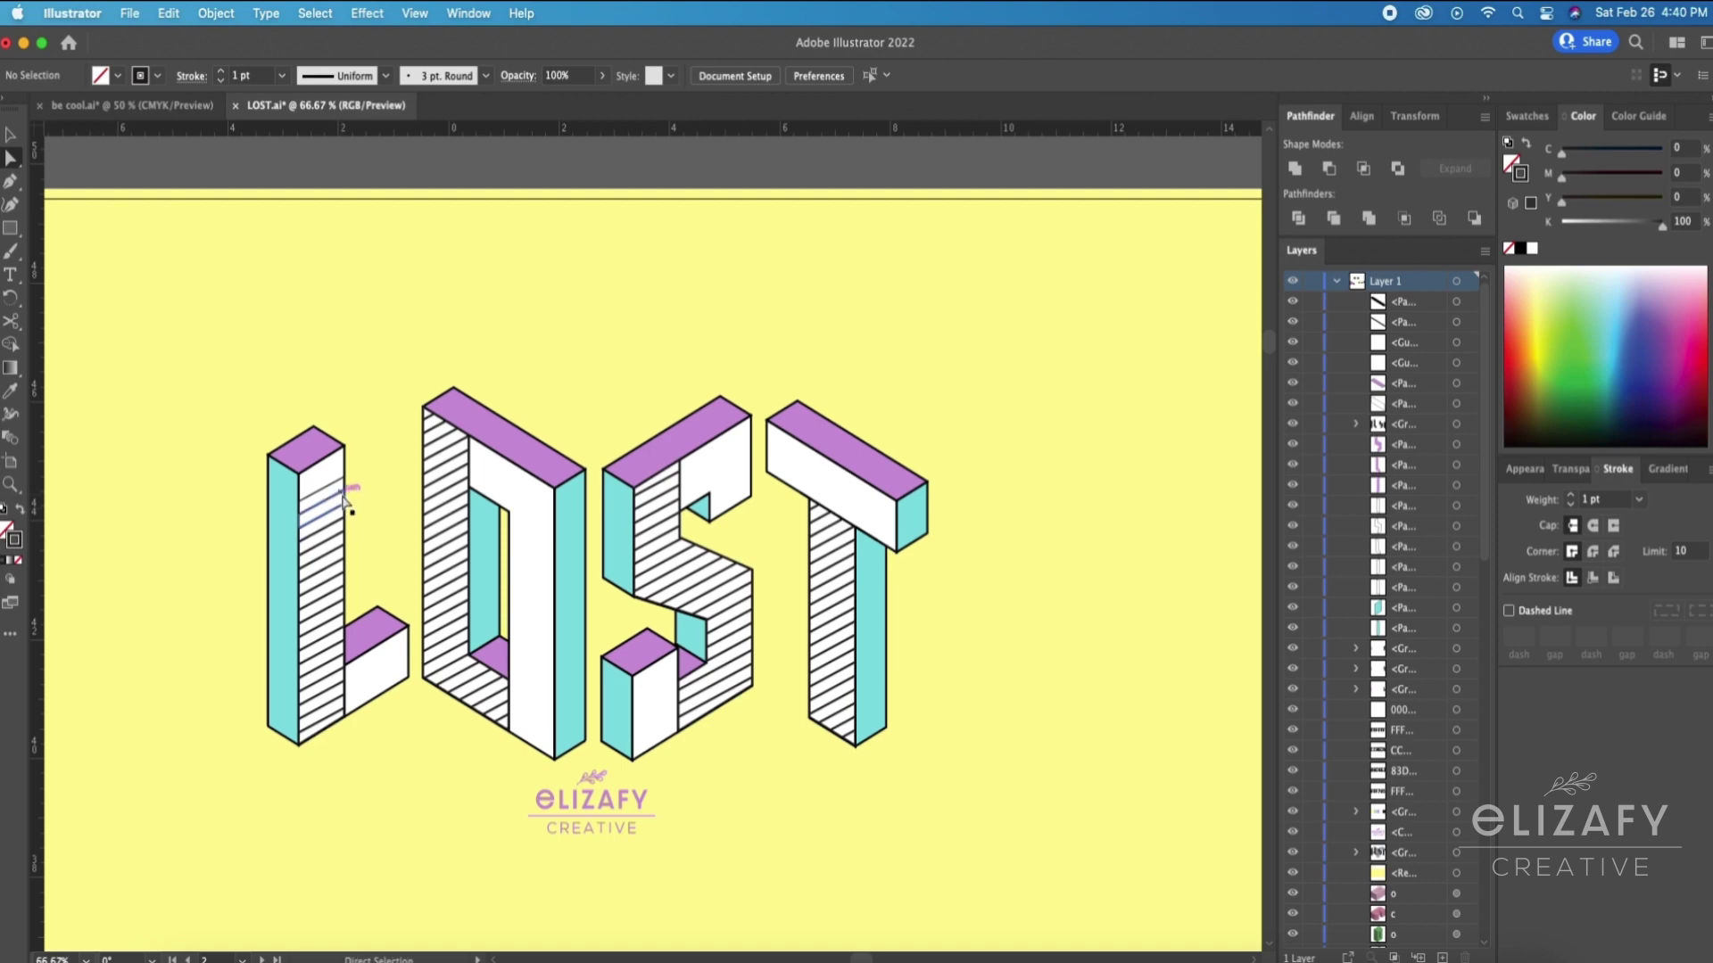
left_click(323, 535)
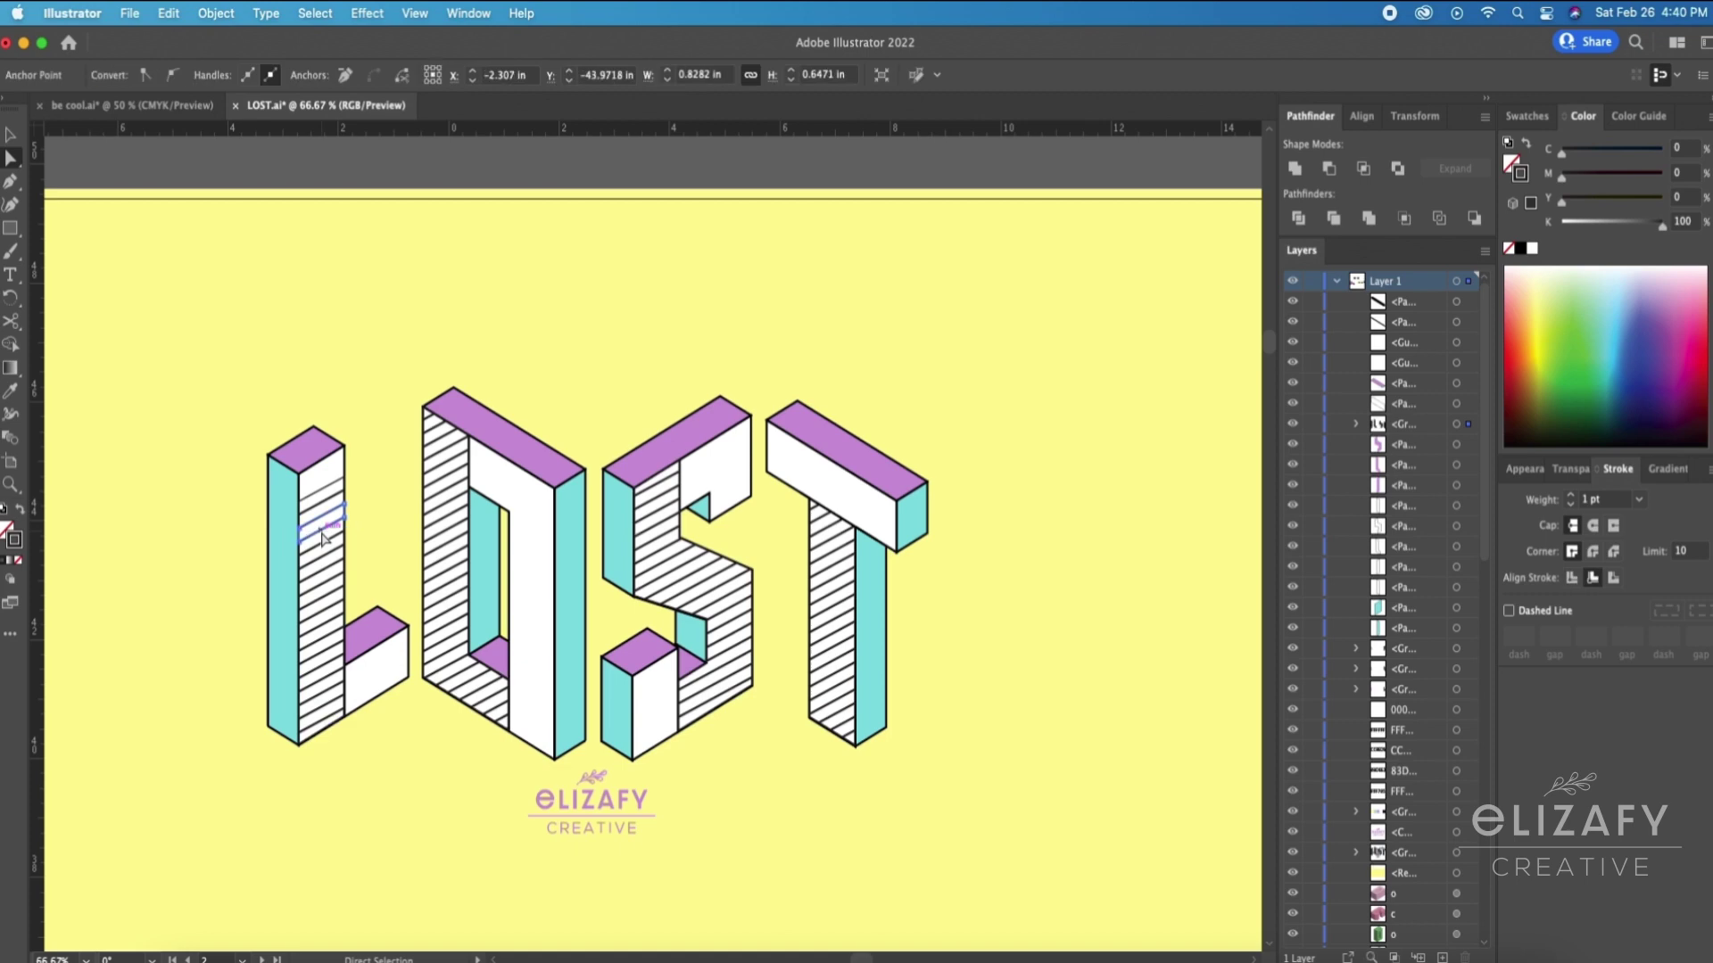
key("Delete")
left_click(322, 536)
key("Delete")
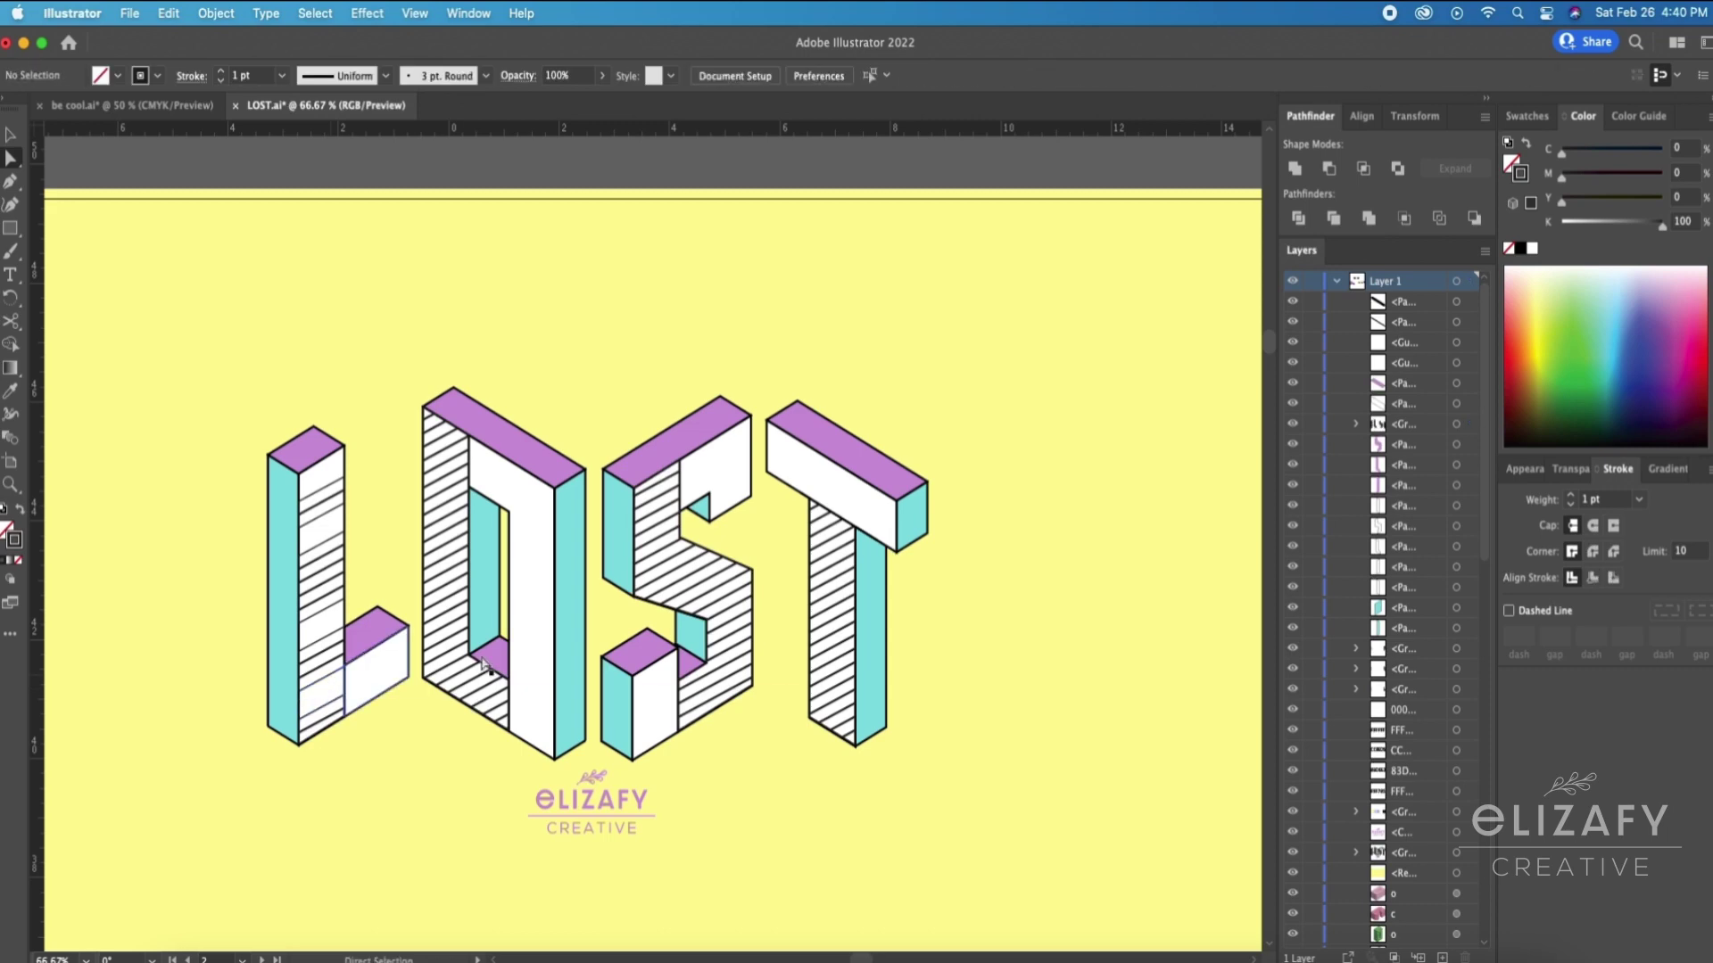
Step: Delete scattered diagonal lines from the striped front faces of the S and T to vary their stripe spacing
left_click(687, 579)
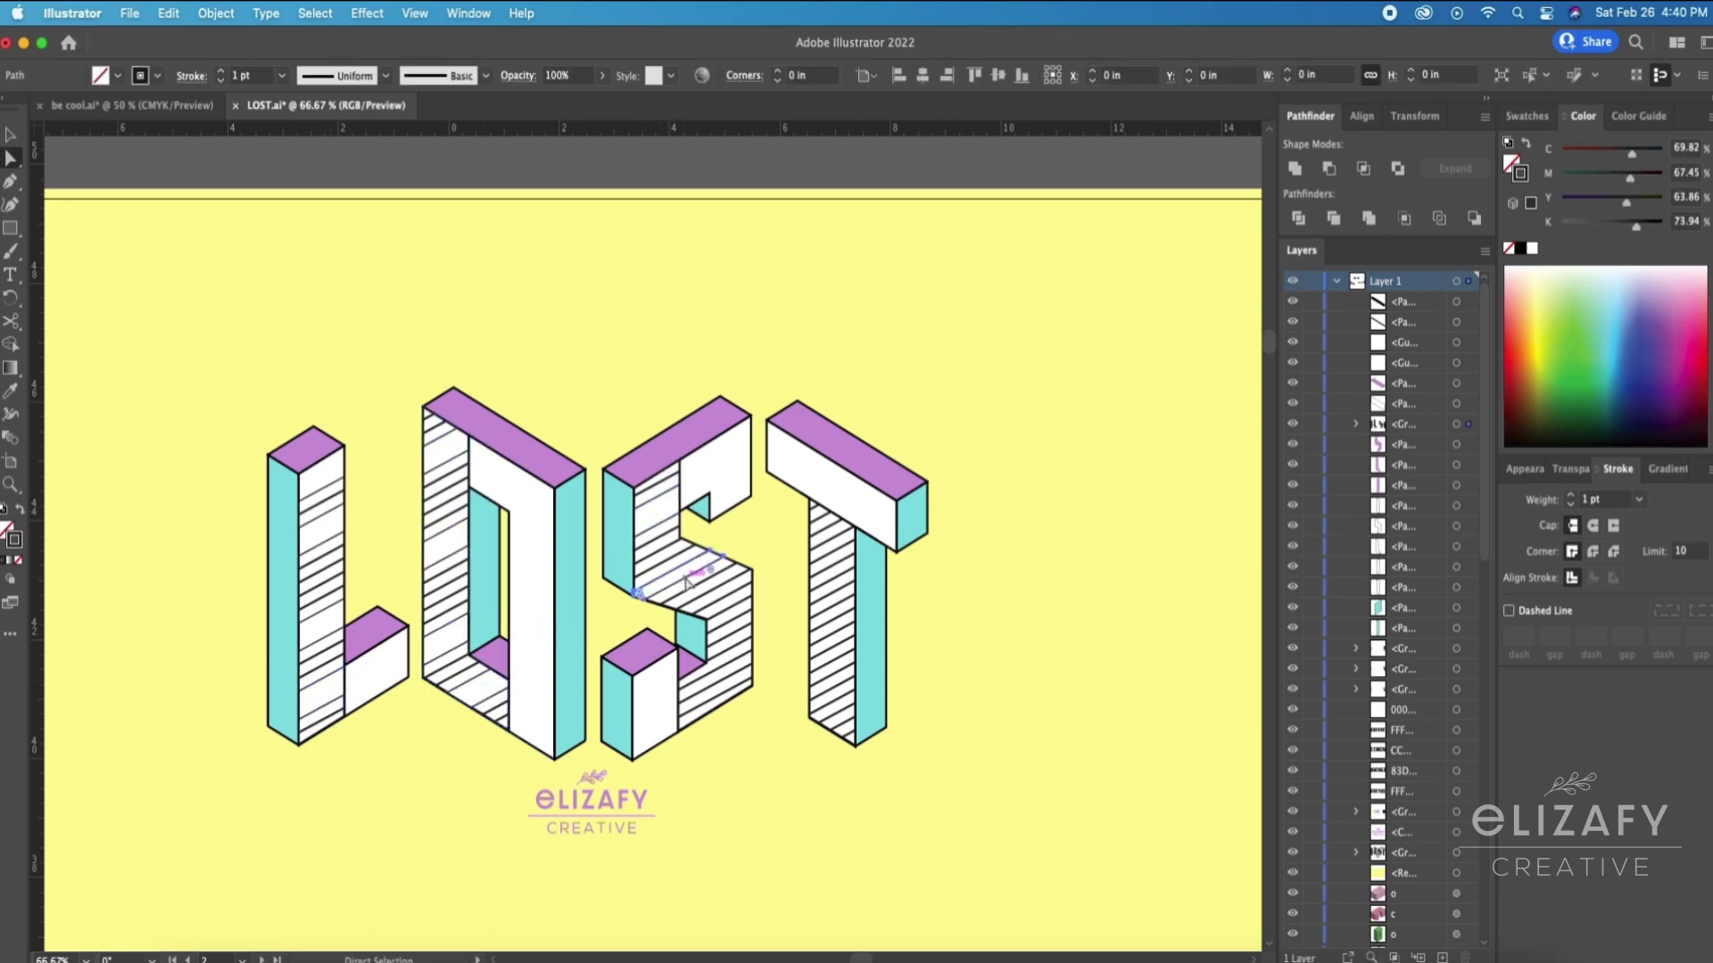
key("Delete")
key("Delete")
left_click(720, 696)
key("Delete")
key("Delete")
left_click(834, 596)
key("Delete")
key("Delete")
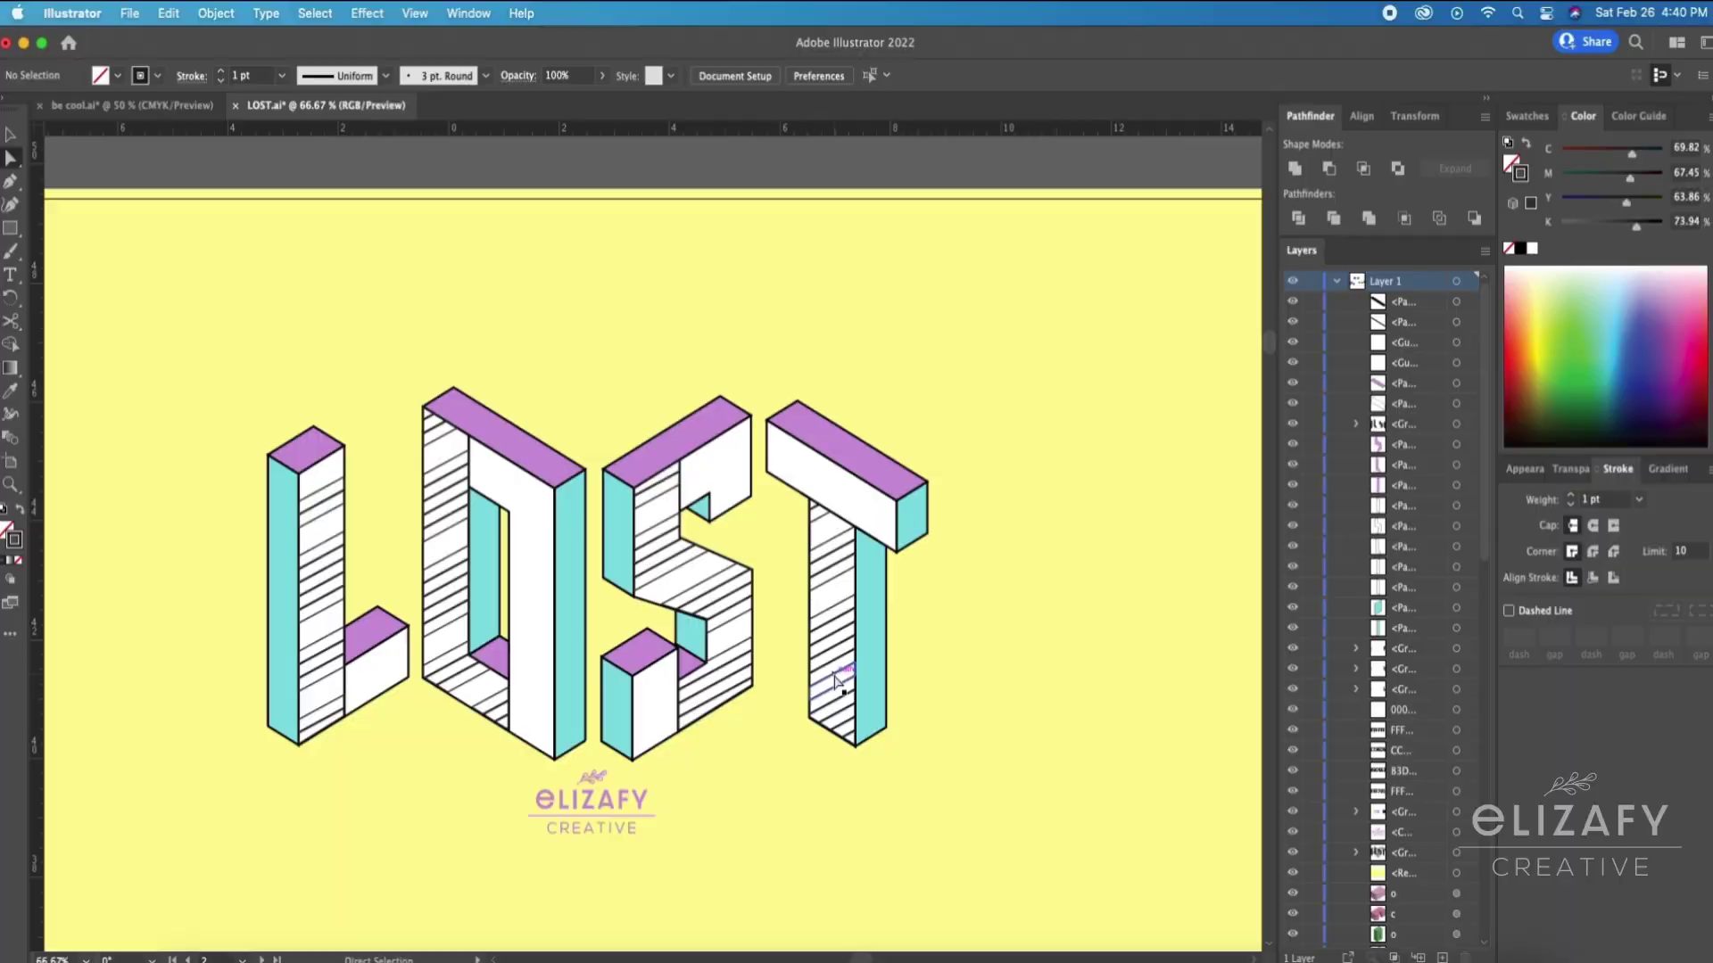